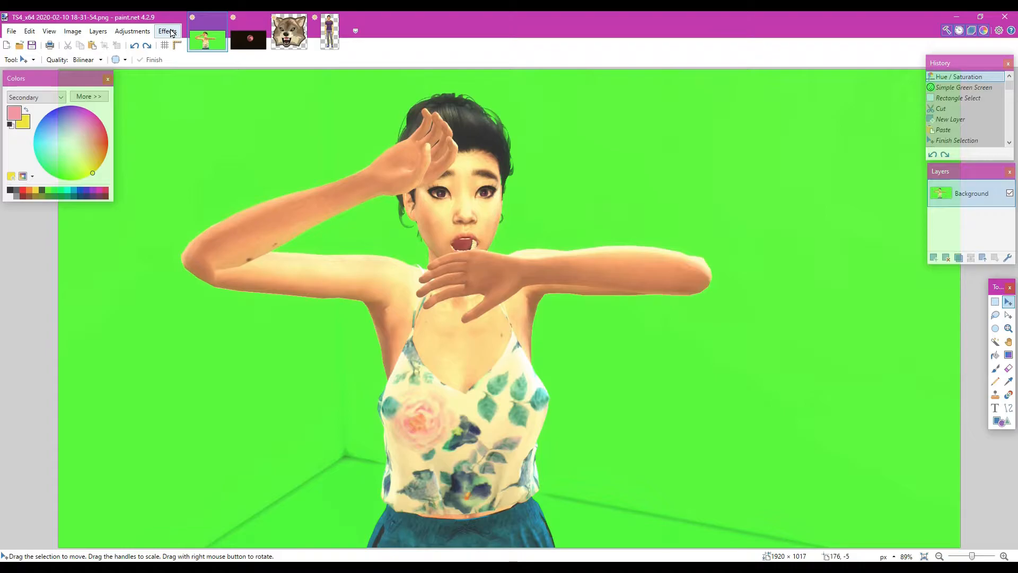
left_click(172, 33)
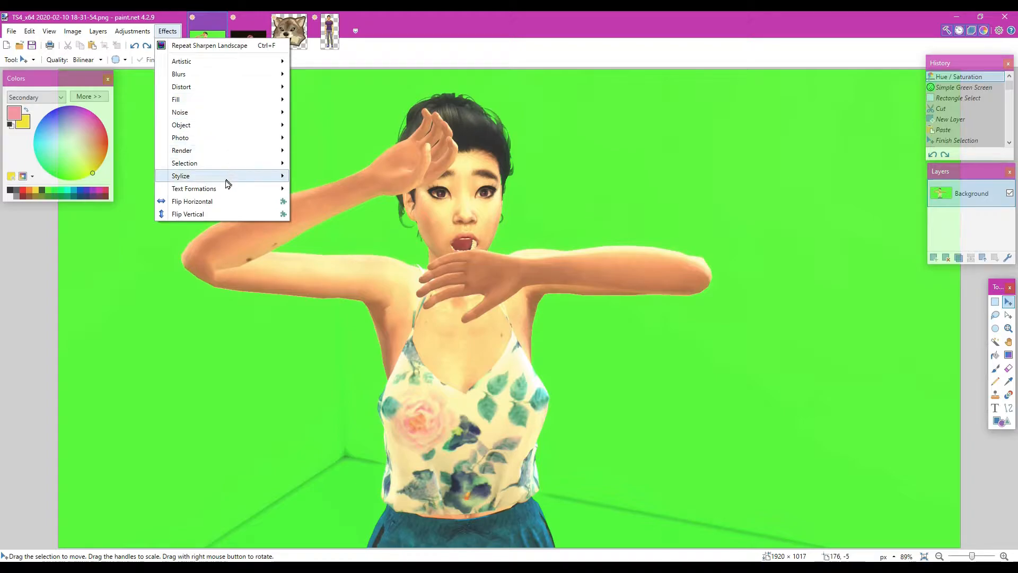
mouse_move(224, 144)
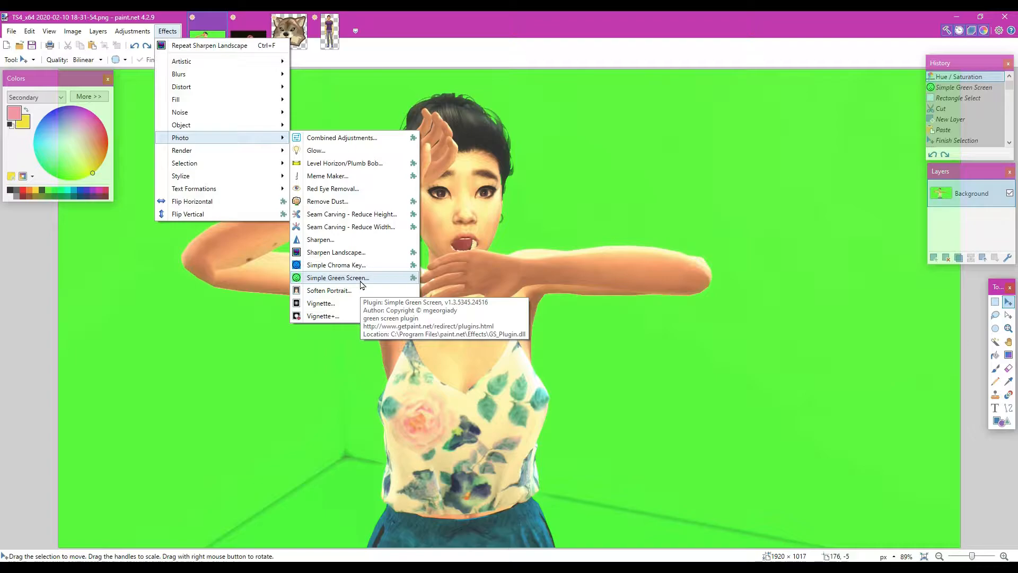
left_click(359, 269)
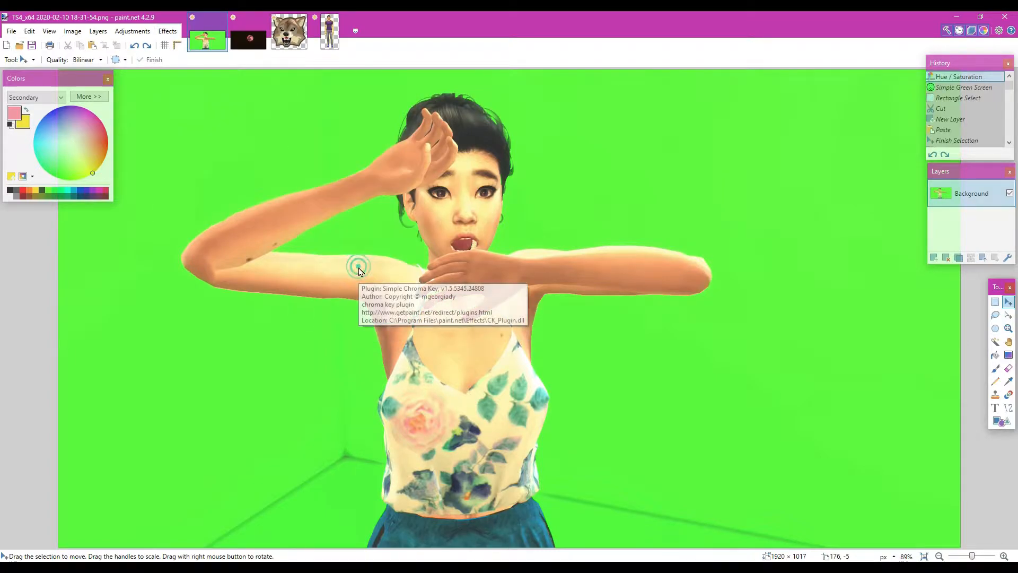
left_click_drag(439, 260, 473, 263)
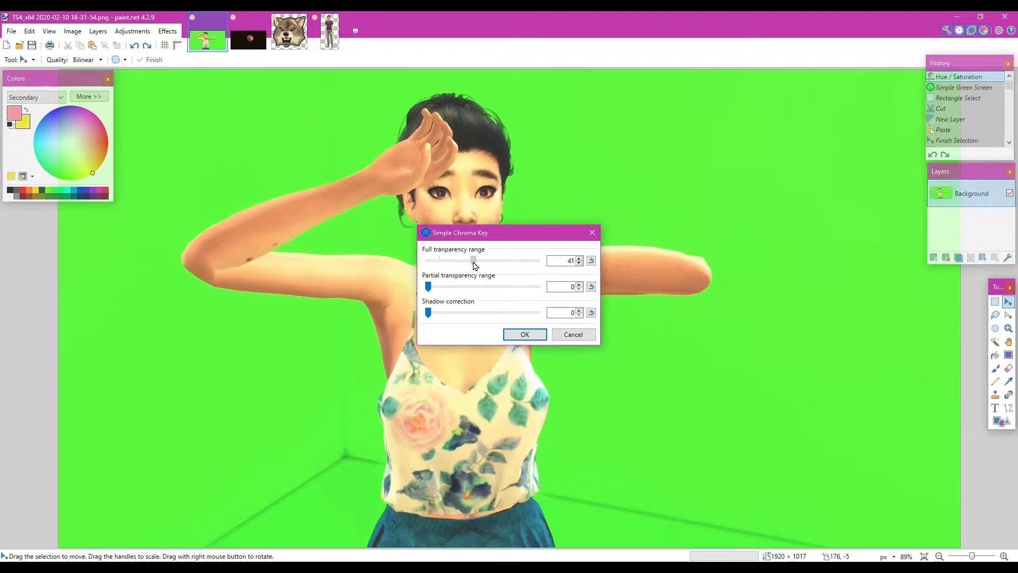
left_click_drag(429, 287, 469, 285)
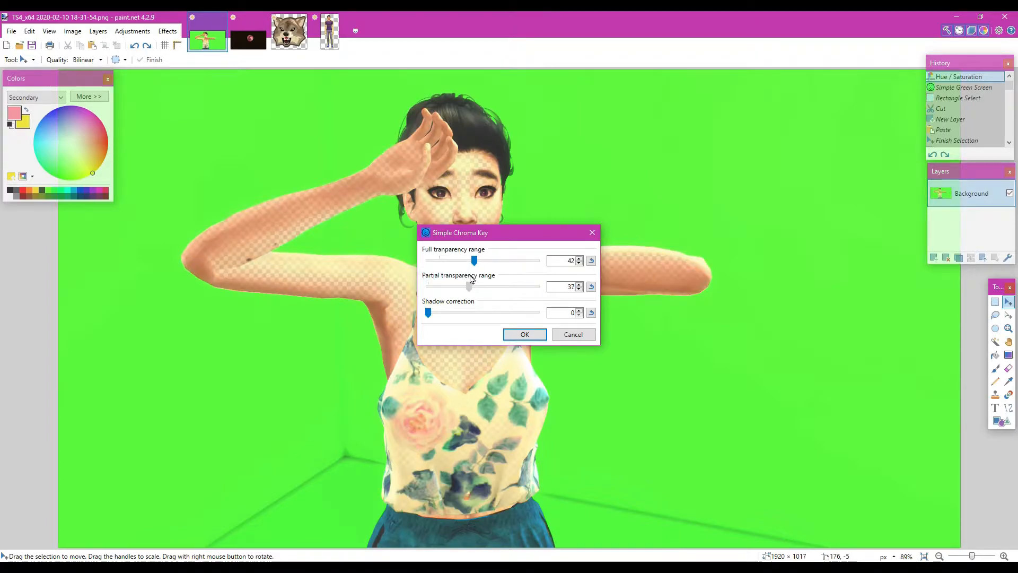
mouse_move(428, 312)
left_mouse_down()
mouse_move(479, 315)
mouse_move(427, 314)
left_mouse_up()
left_click_drag(468, 286, 406, 288)
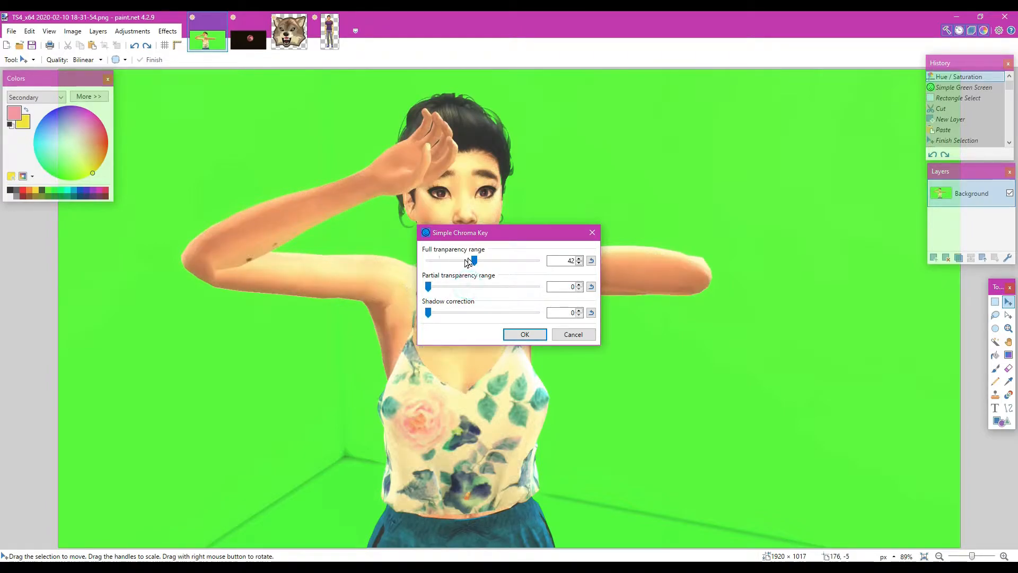
left_click_drag(474, 261, 418, 272)
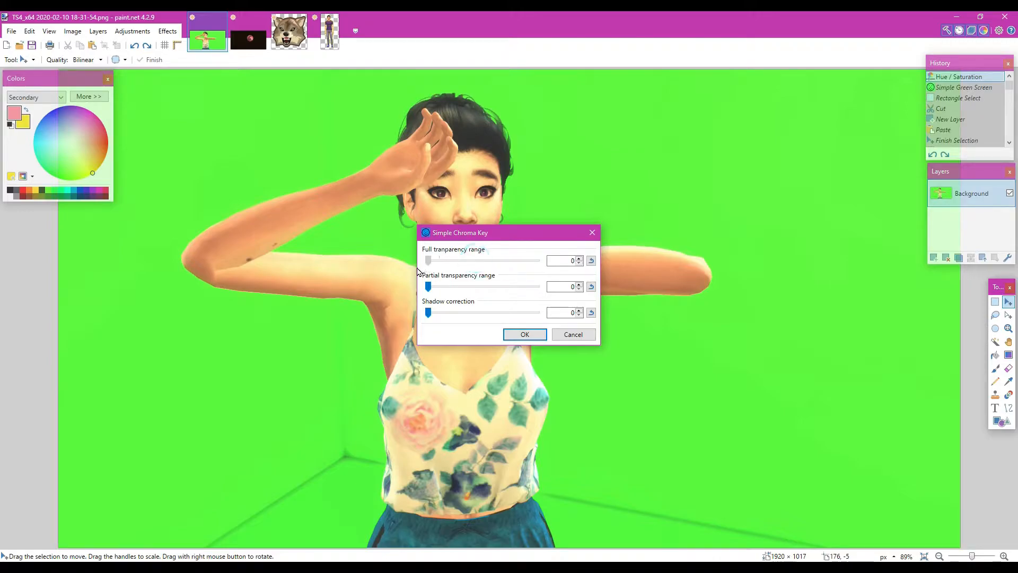
left_click(573, 334)
- Remove the green backdrop with the Simple Green Screen effect, using Green as the screen color and a tolerance of 100
left_click(174, 33)
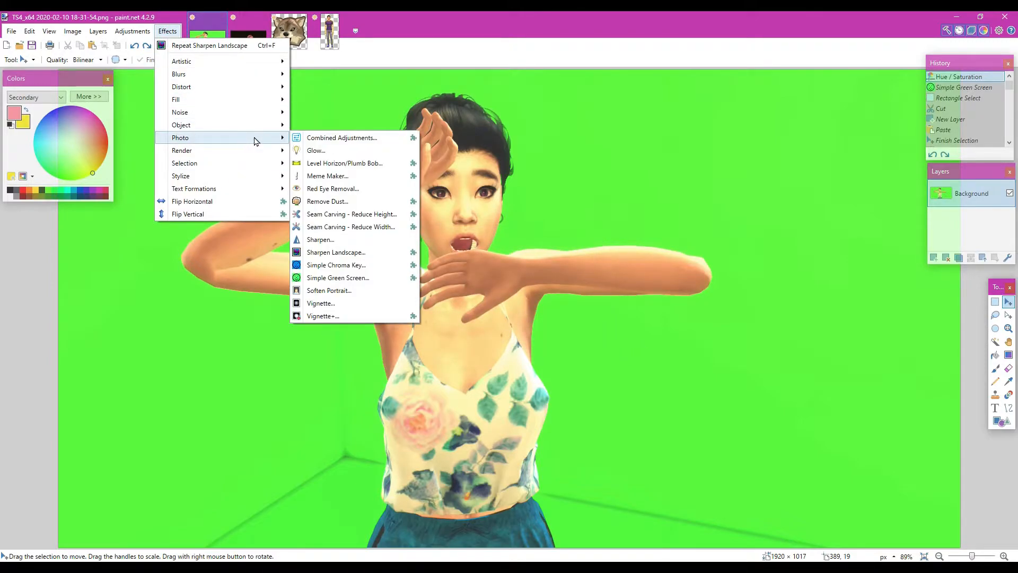
left_click(348, 277)
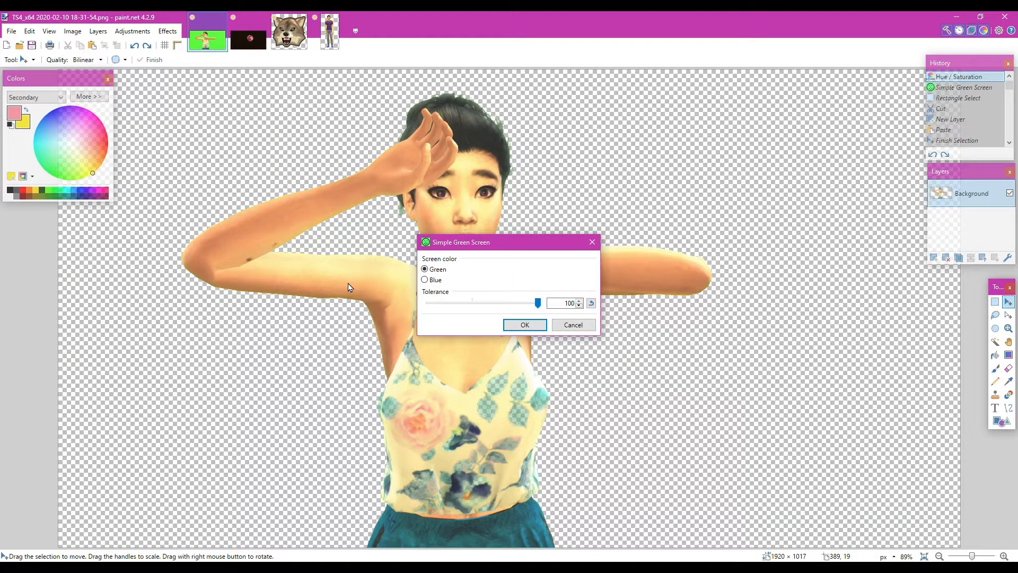
left_click_drag(539, 306, 481, 303)
left_click_drag(457, 306, 538, 300)
left_click(425, 280)
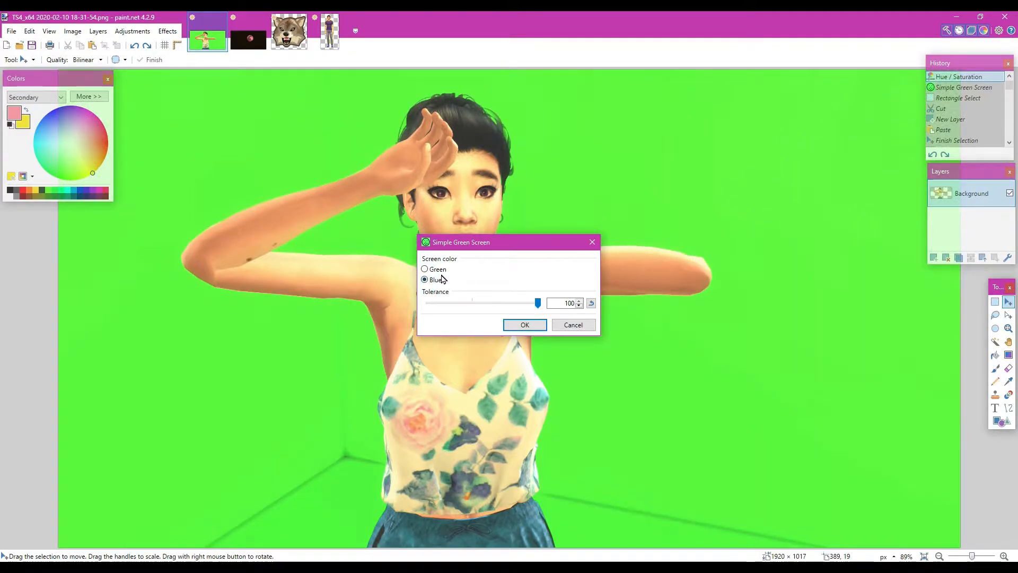
left_click(443, 271)
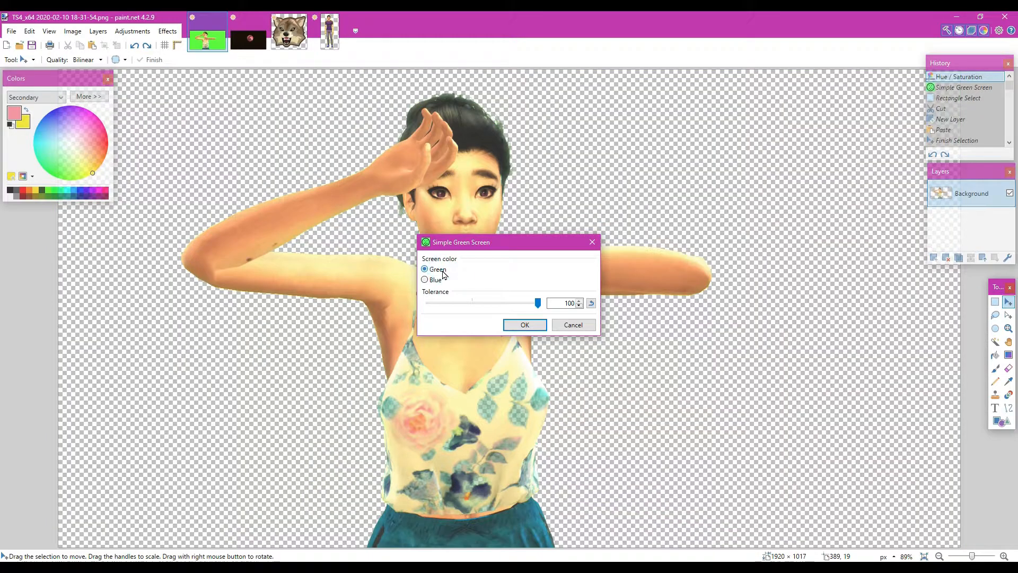
left_click(527, 326)
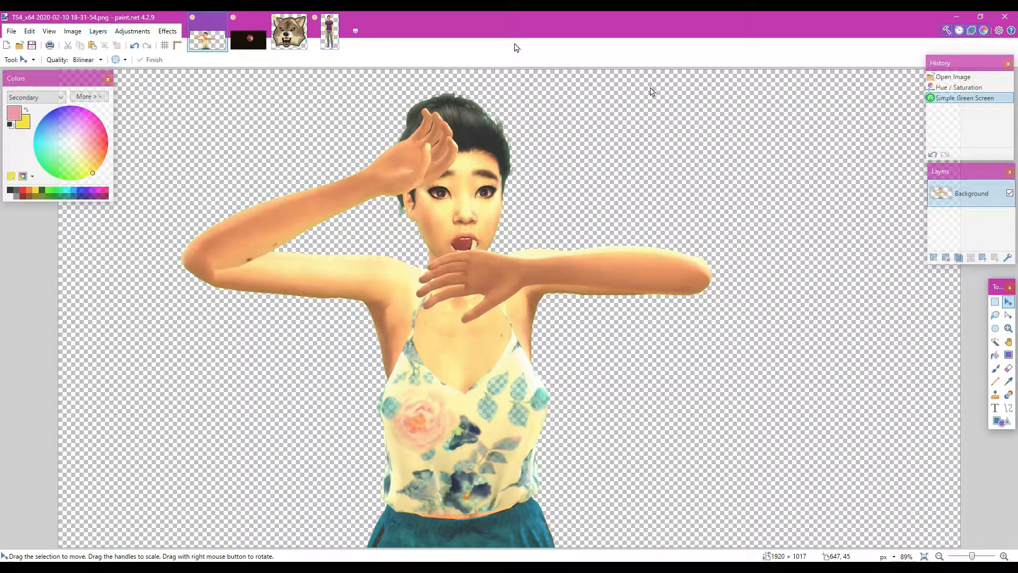
- Select a rectangle around the whole woman and apply Outline Object in pink (R 255, G 119, B 164, A 128)
left_click(994, 301)
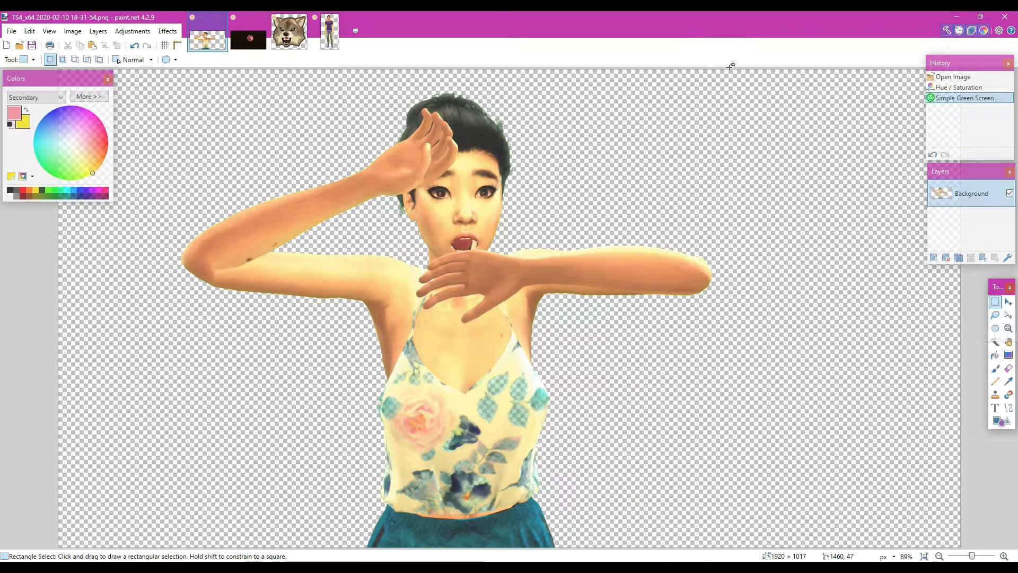
left_click_drag(770, 70, 96, 570)
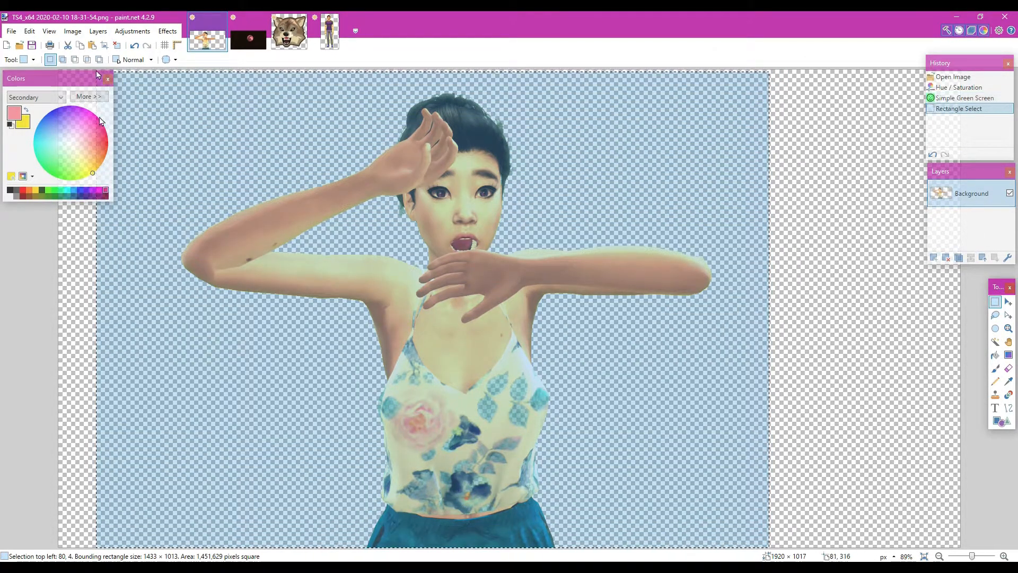
left_click(167, 32)
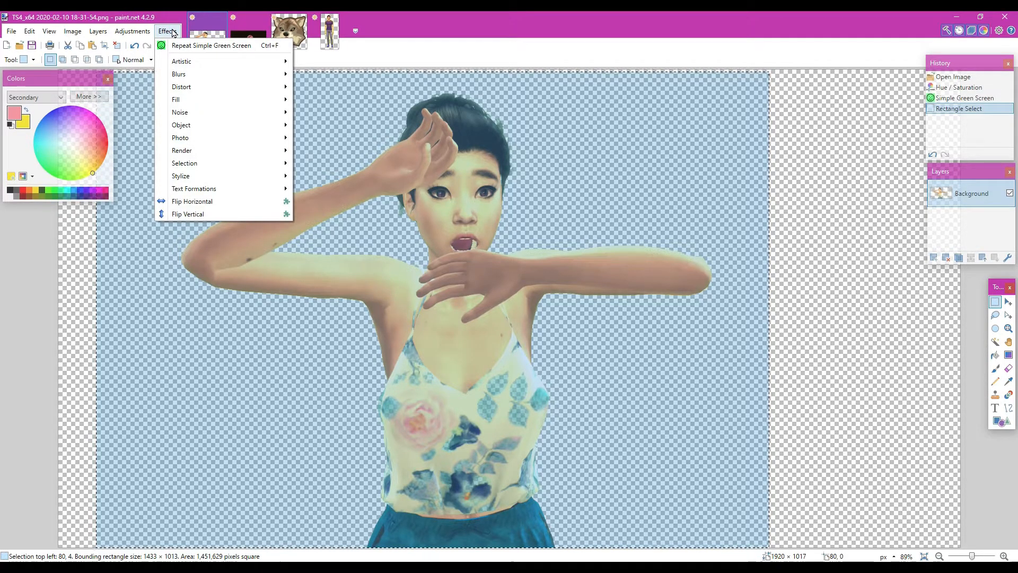
mouse_move(245, 128)
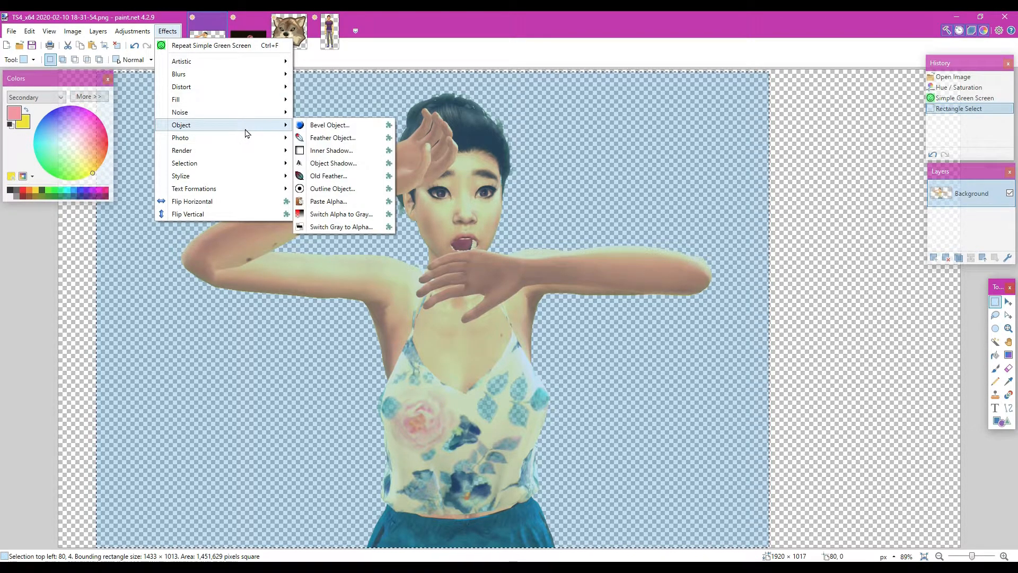
left_click(353, 192)
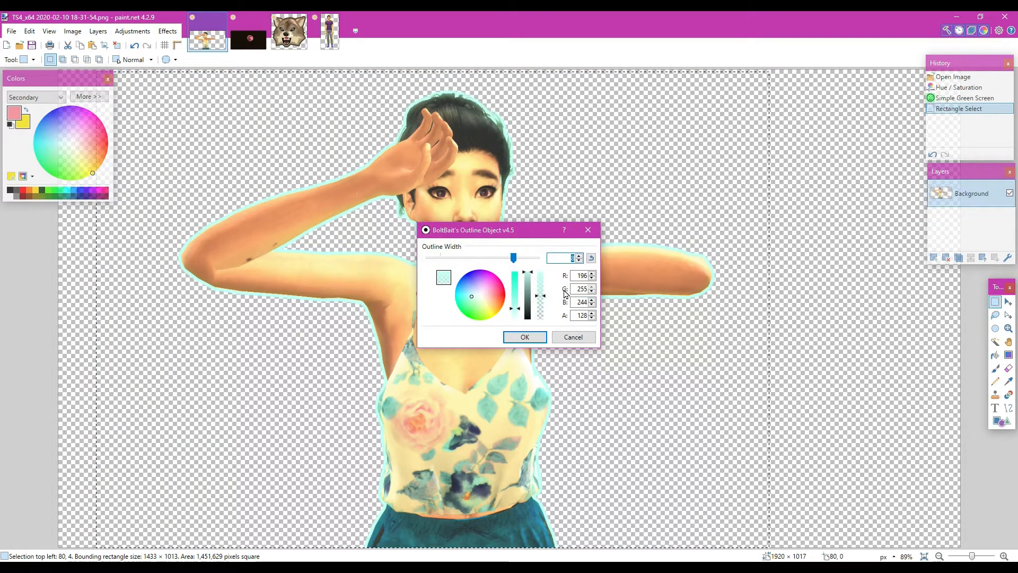
left_click(479, 287)
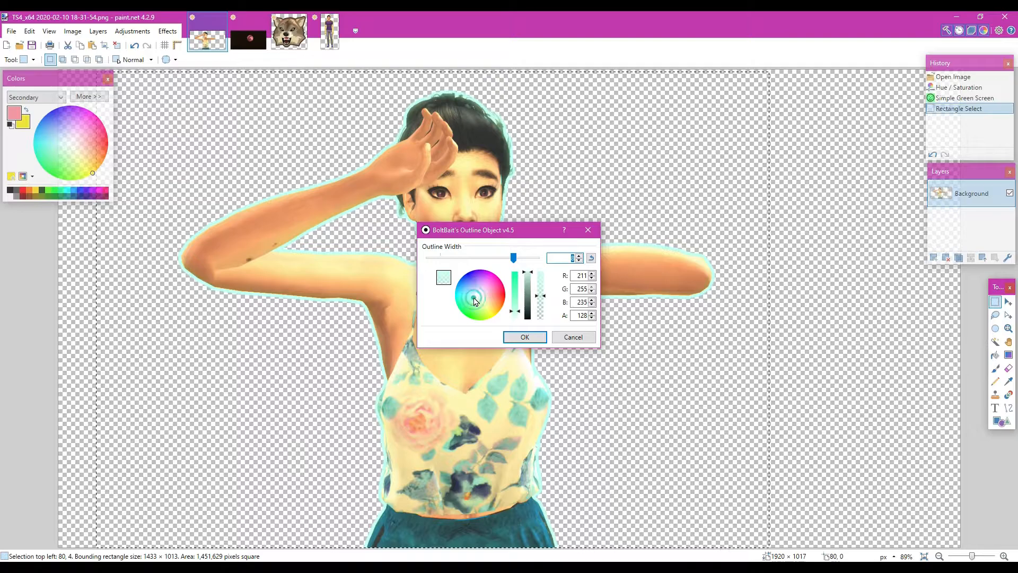
left_click(495, 290)
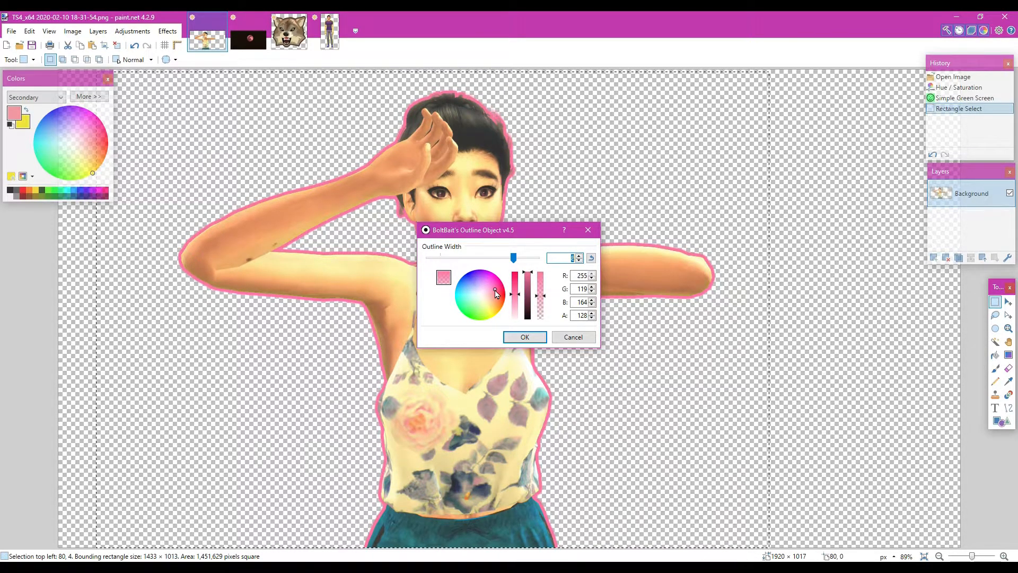
left_click(531, 337)
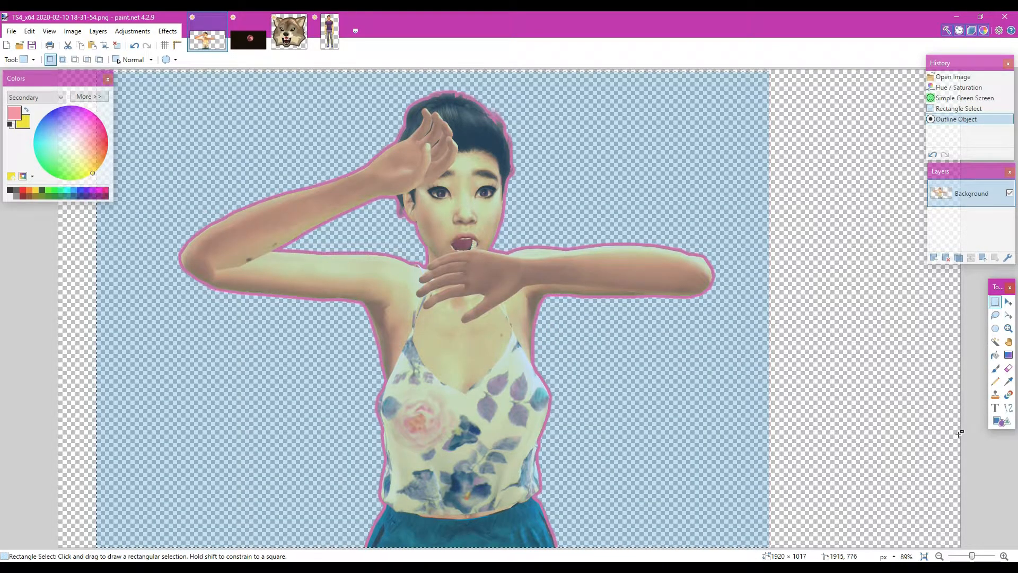
- Cut the outlined woman from the background and paste her onto a new layer
left_click(69, 46)
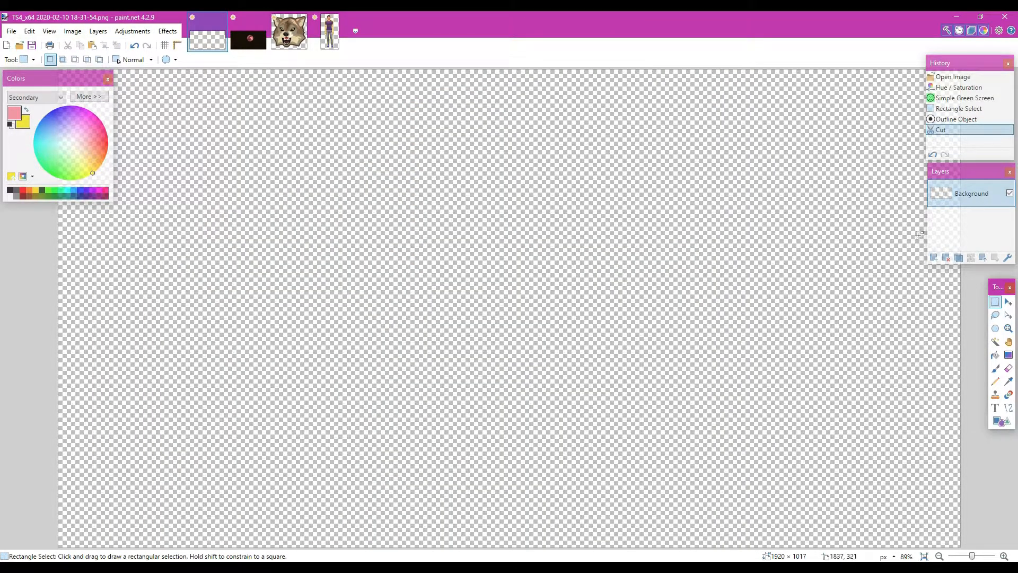
left_click(933, 258)
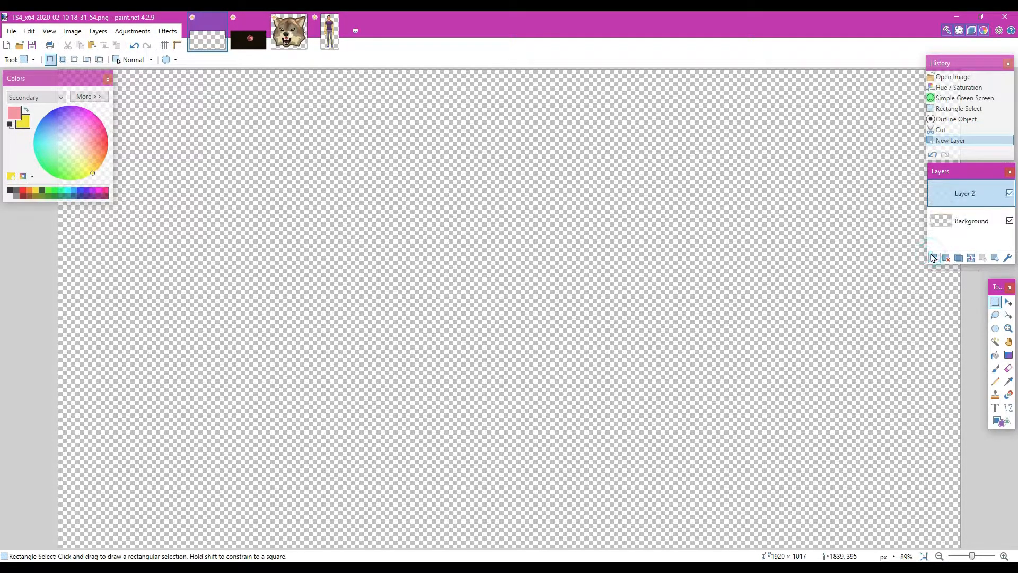
left_click(93, 47)
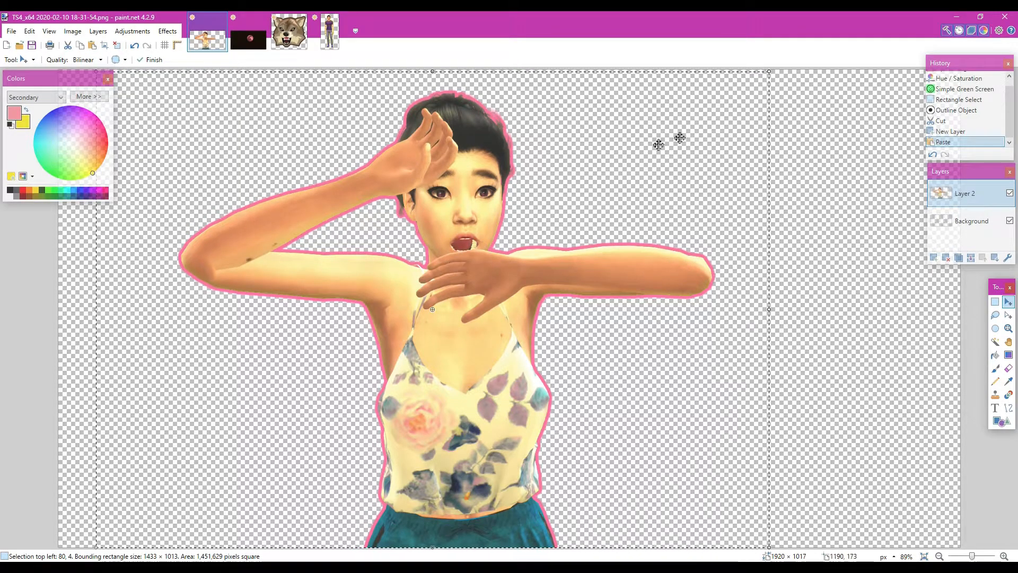
- Scale the pasted woman down to about 1156 × 903 px, move her to the canvas's lower left, and rotate her about 3.8°
left_click_drag(769, 77, 753, 135)
mouse_move(423, 76)
left_mouse_down()
mouse_move(430, 128)
mouse_move(410, 67)
mouse_move(421, 94)
left_mouse_up()
left_click_drag(747, 86, 636, 139)
left_click_drag(349, 220, 310, 208)
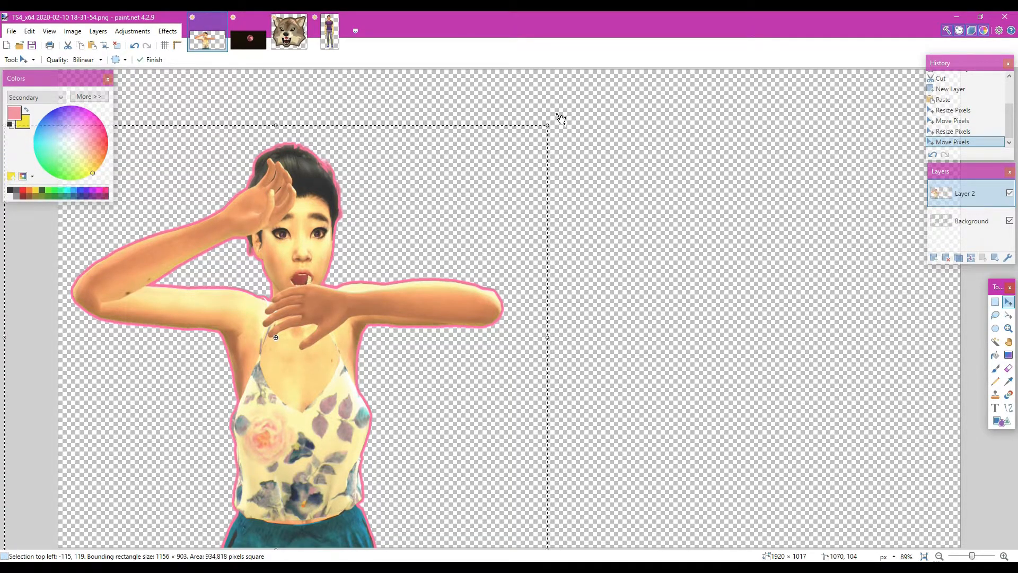
left_click_drag(559, 118, 536, 104)
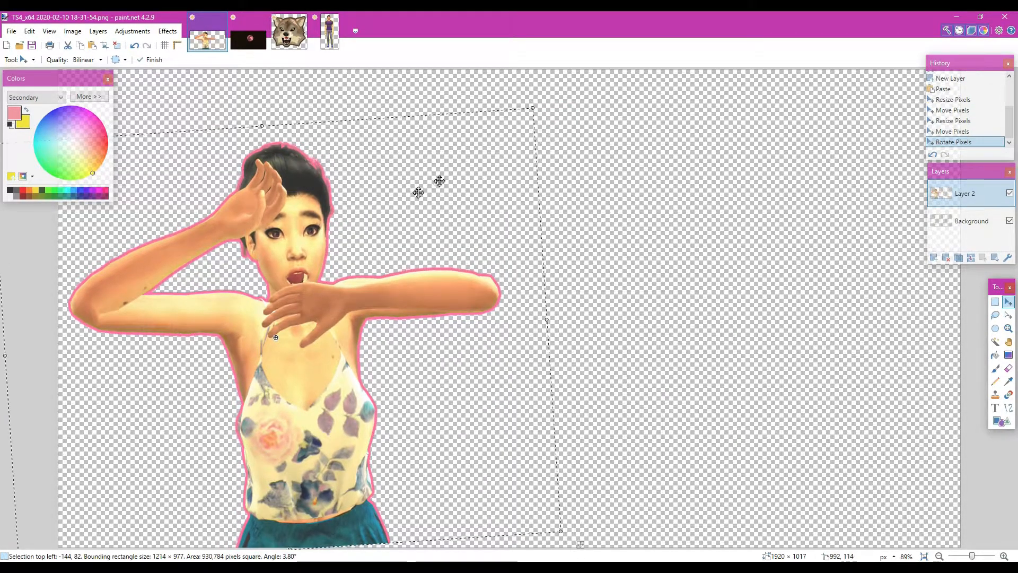
left_click_drag(336, 231, 338, 238)
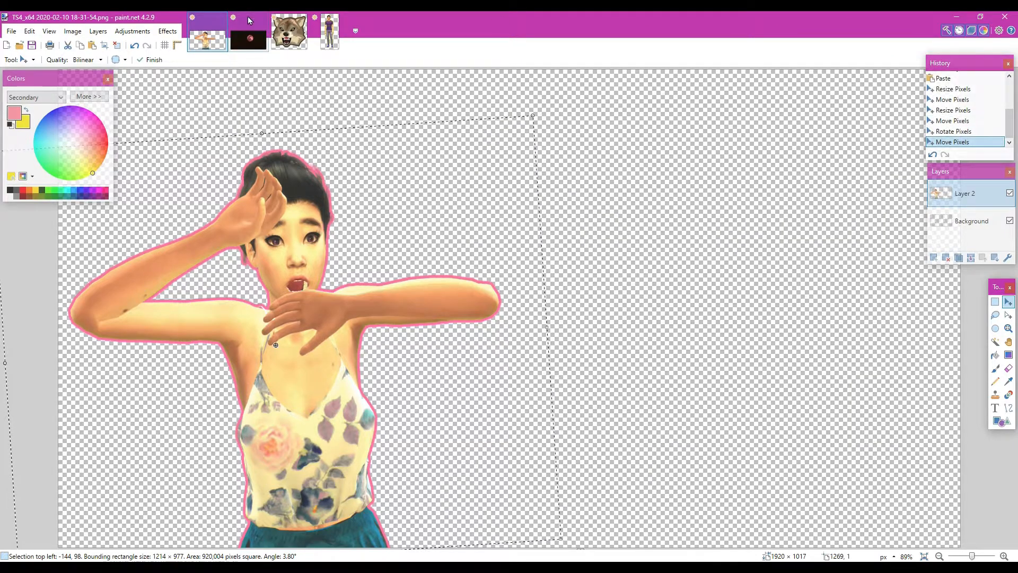
- Select the entire canvas of the moon image with a rectangular selection
left_click(260, 38)
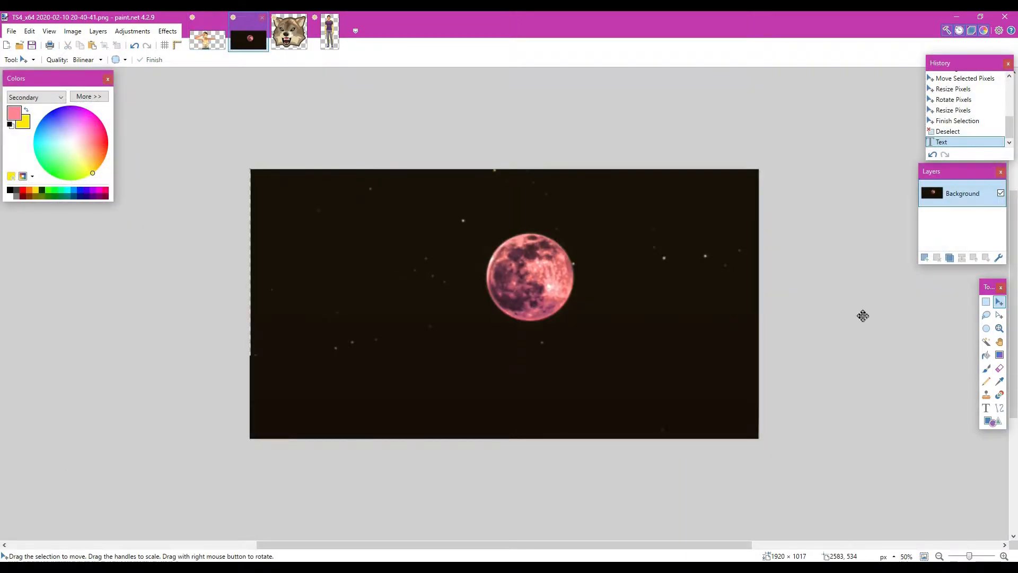
left_click(985, 303)
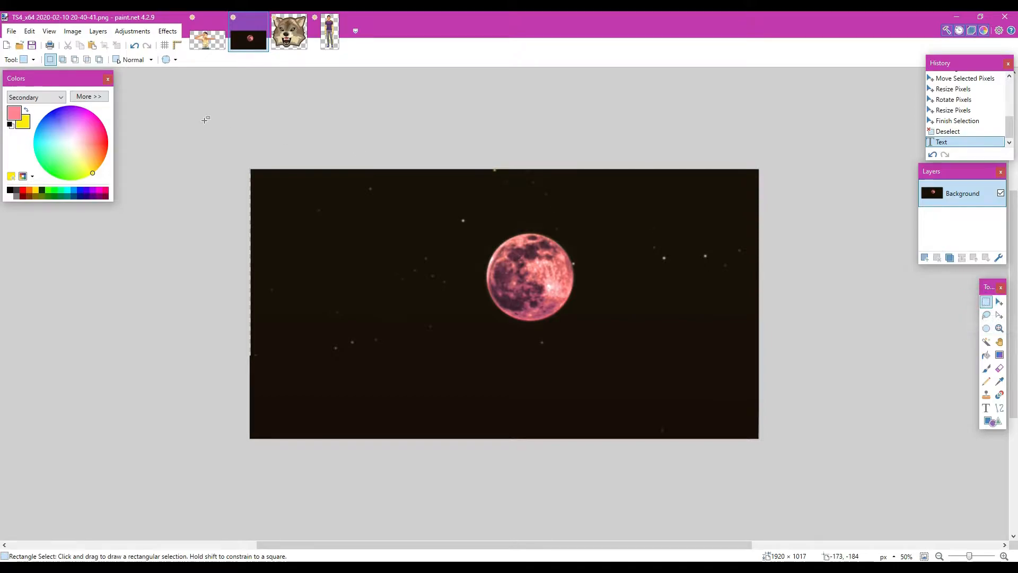
left_click_drag(226, 131, 789, 465)
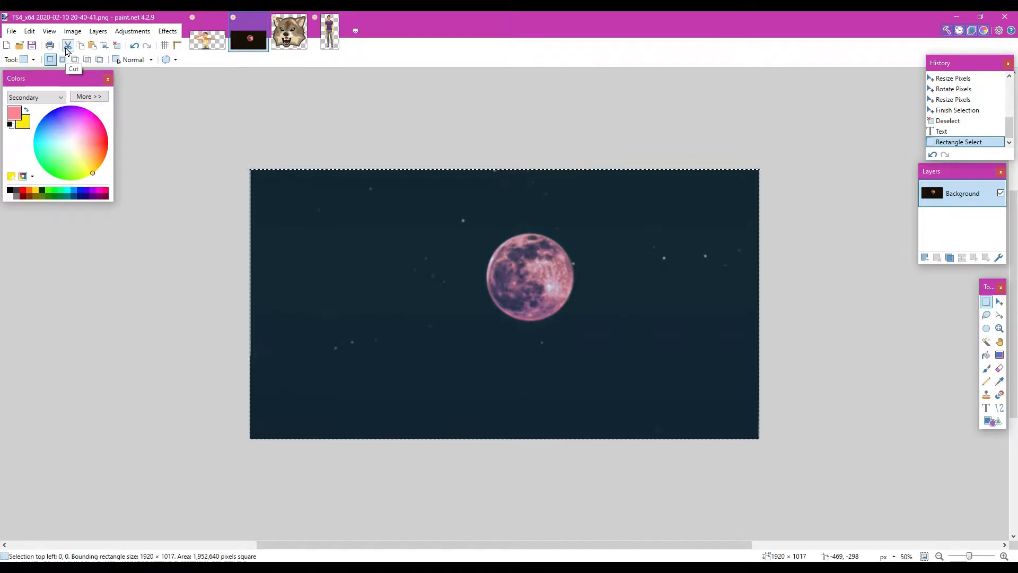
left_click(132, 31)
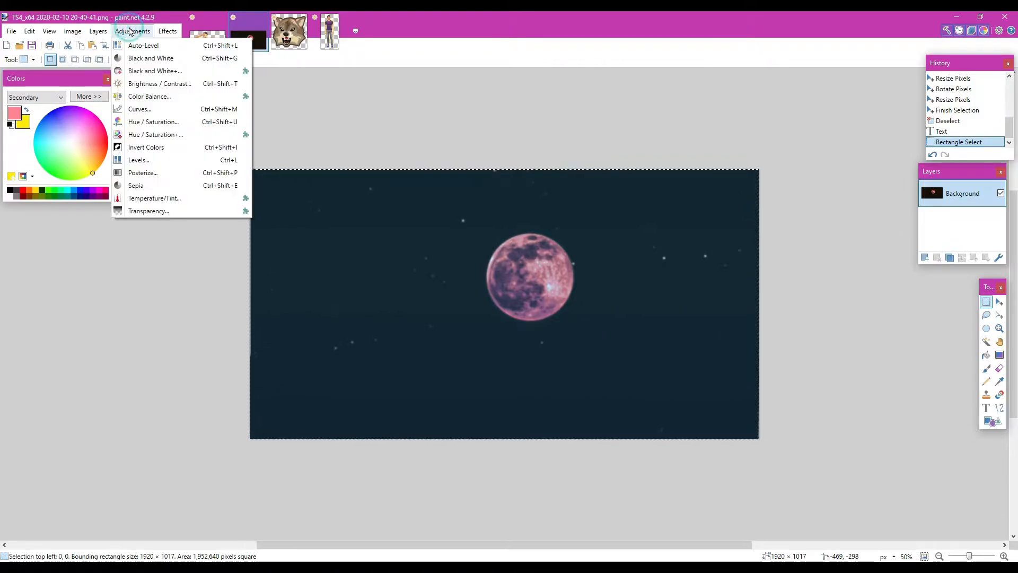
left_click(141, 126)
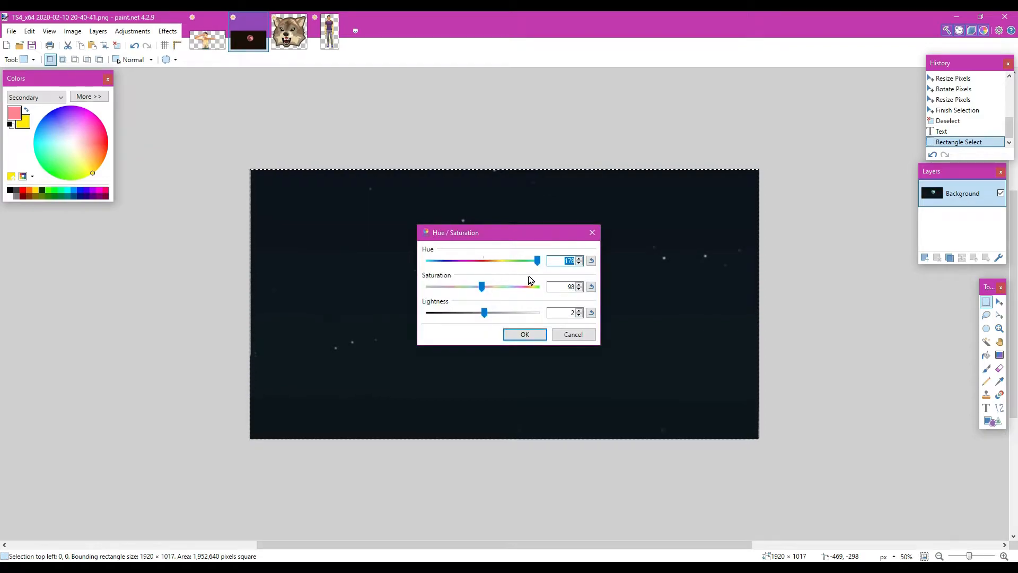
left_click_drag(515, 230, 769, 296)
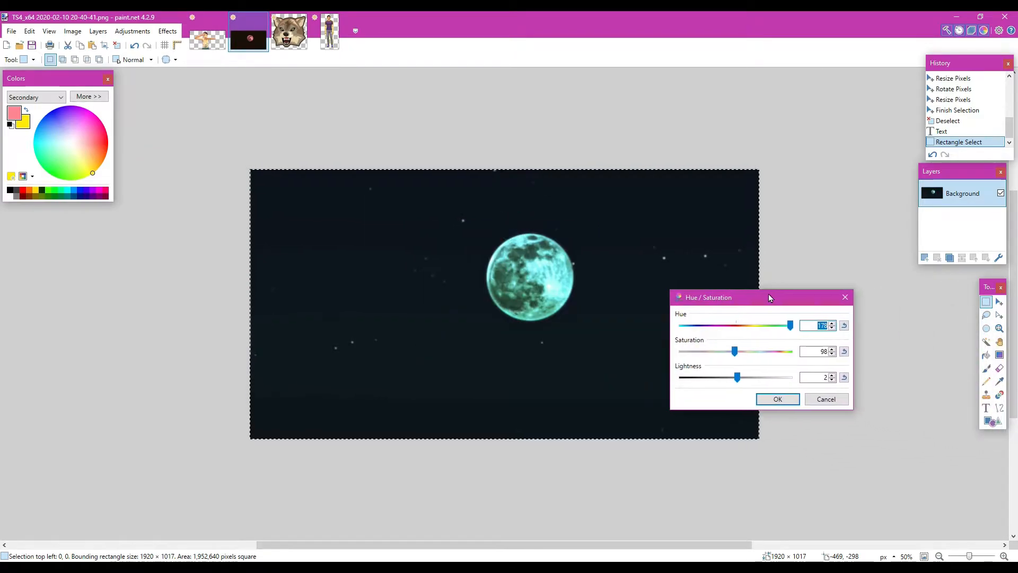
left_click(833, 403)
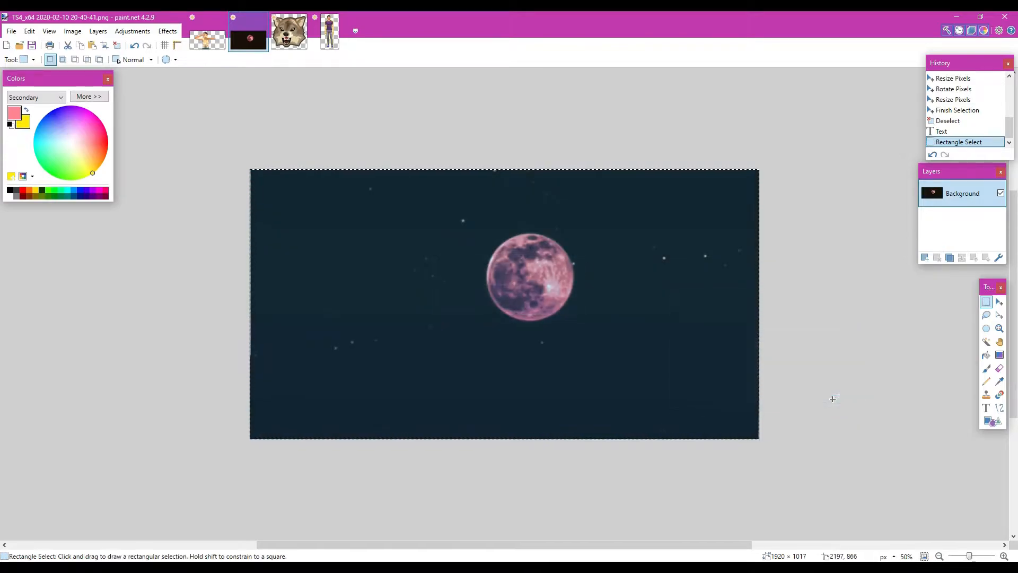
- Cut the selected moon picture and paste it onto the Background layer of the woman's image
left_click(67, 45)
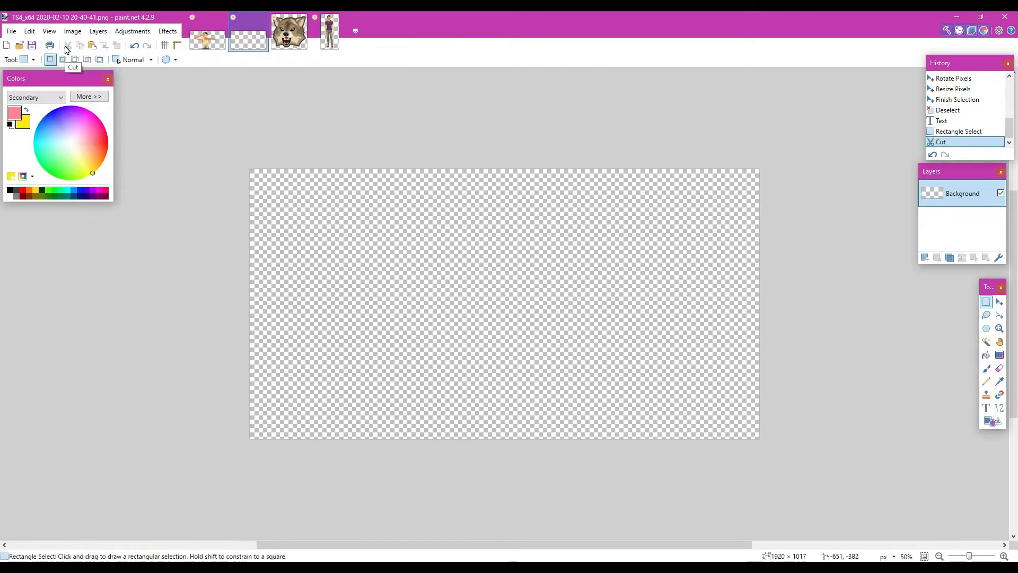
left_click(207, 47)
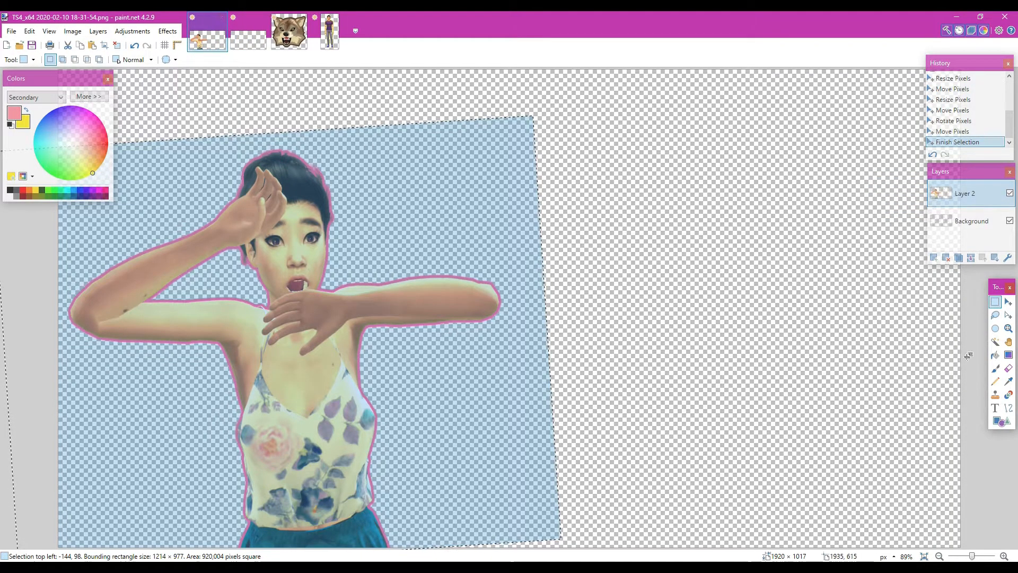
left_click(959, 219)
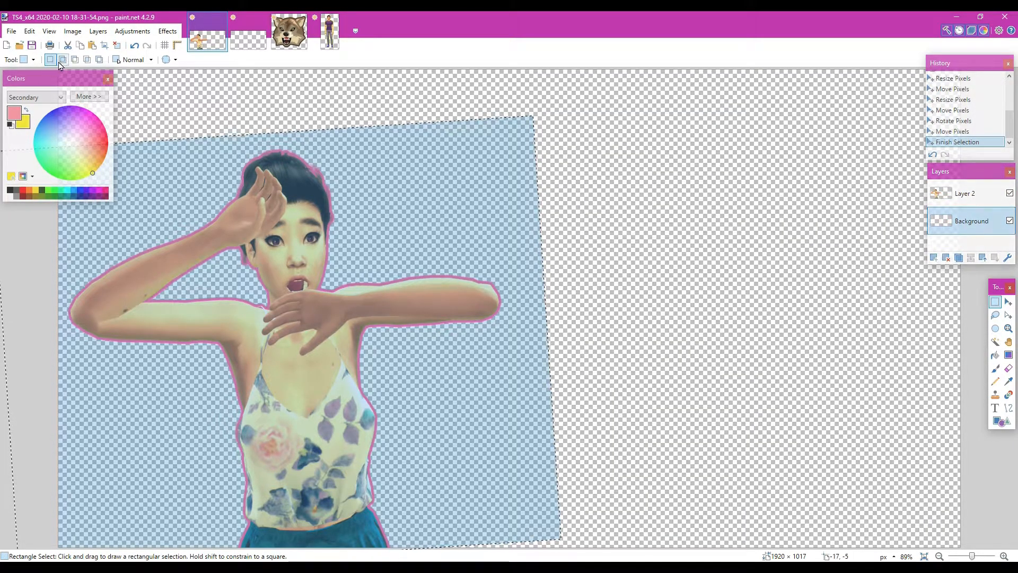
left_click(648, 234)
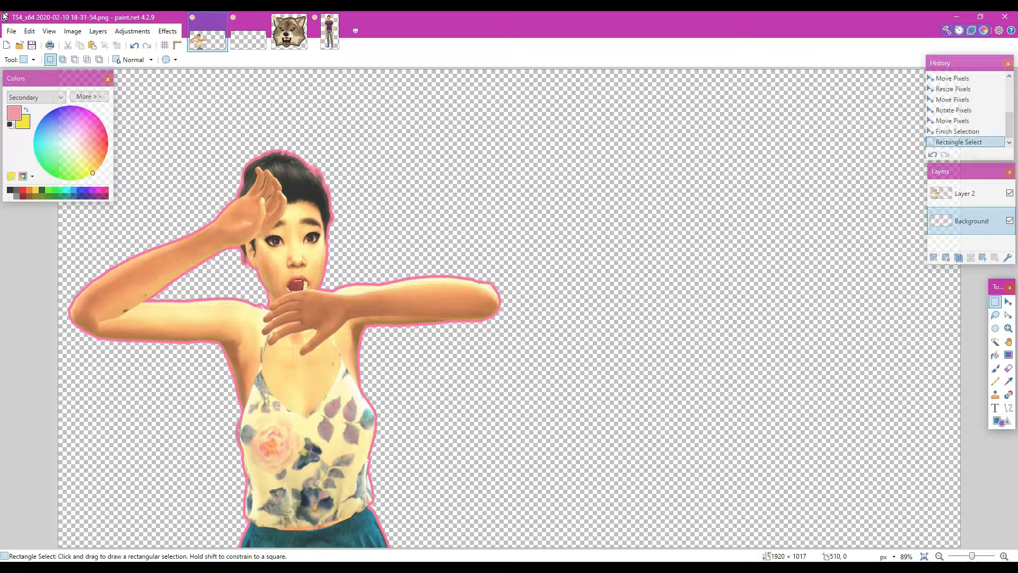
left_click(91, 47)
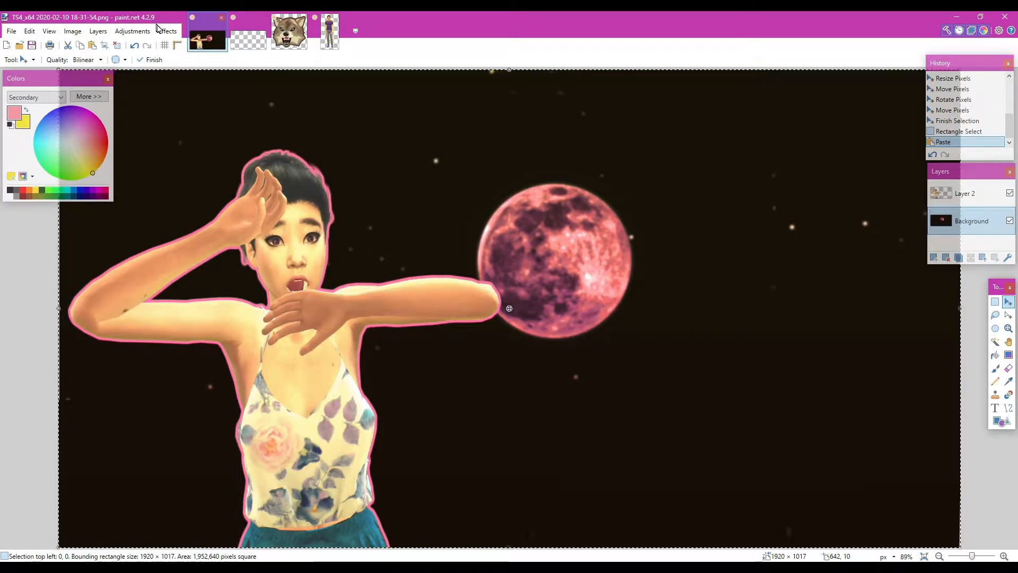
- Cut the yellow-outlined man out of his own image
left_click(334, 31)
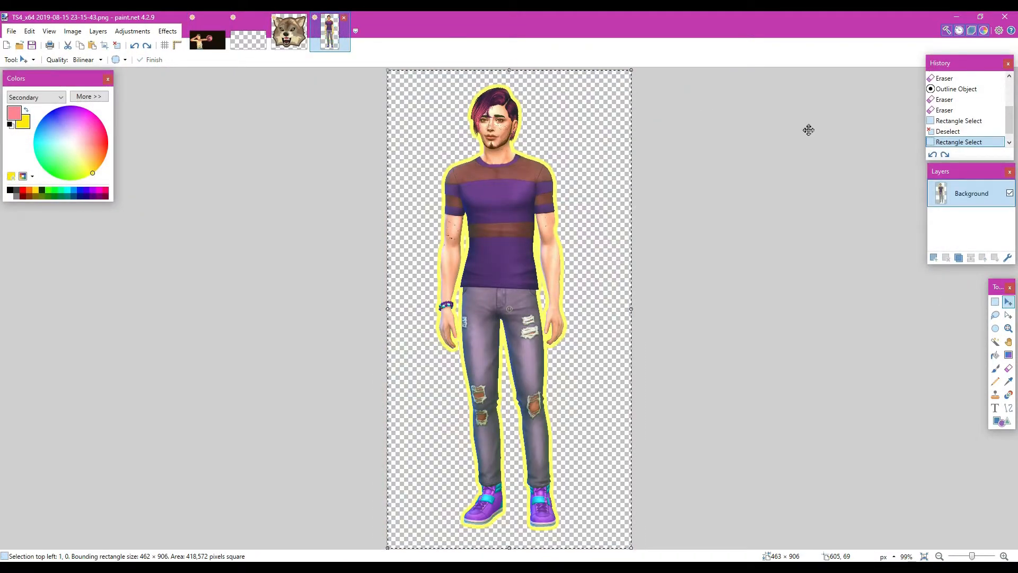
left_click(995, 303)
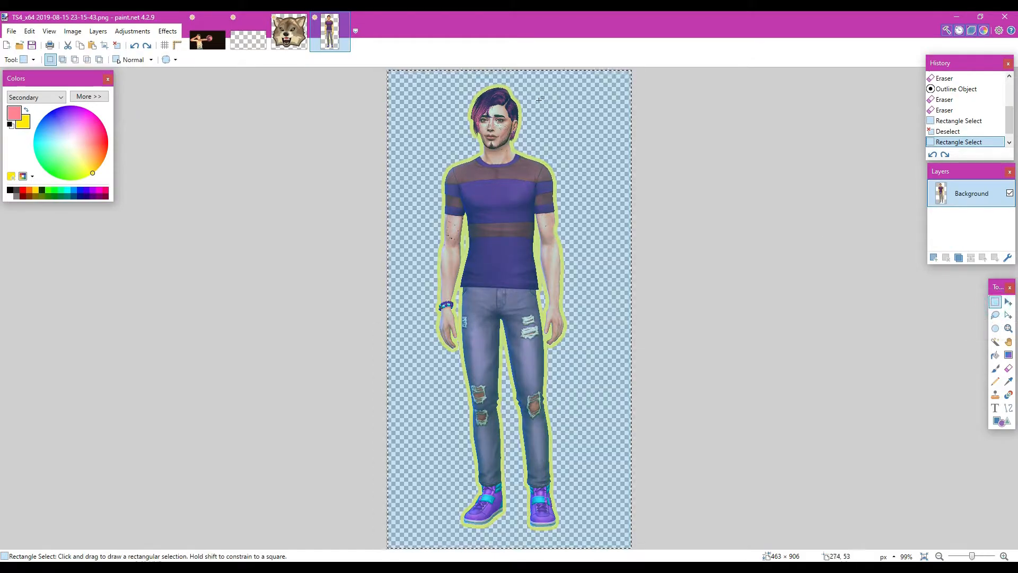
left_click(68, 47)
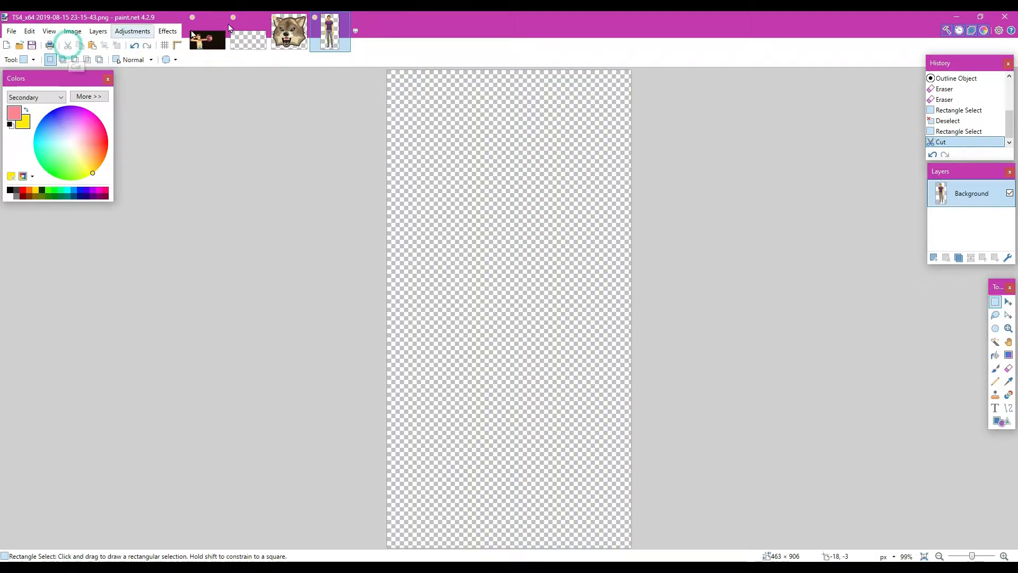
- Add a new empty layer above the woman's layer in the composite image
left_click(202, 35)
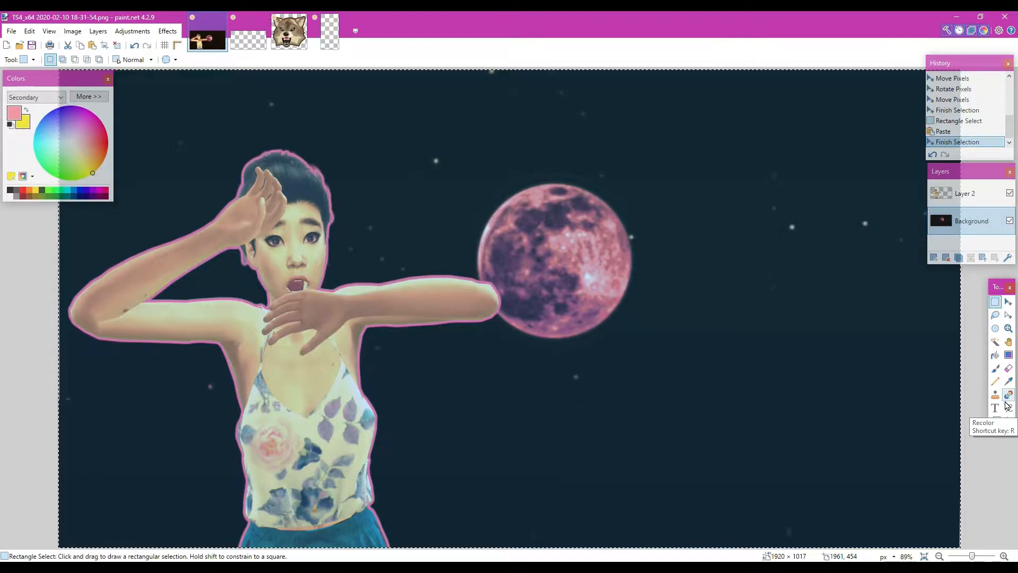
left_click(983, 196)
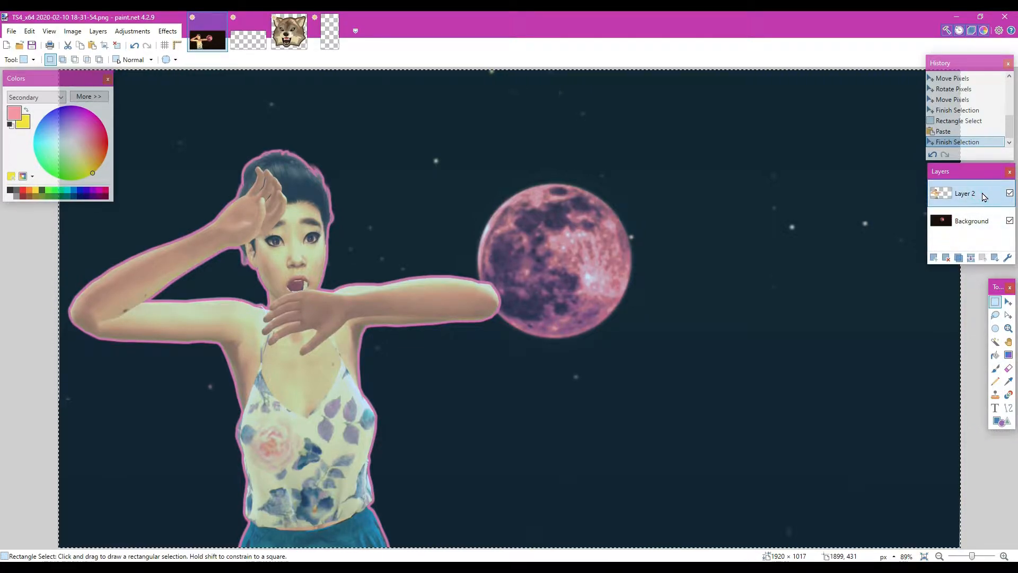
left_click(934, 258)
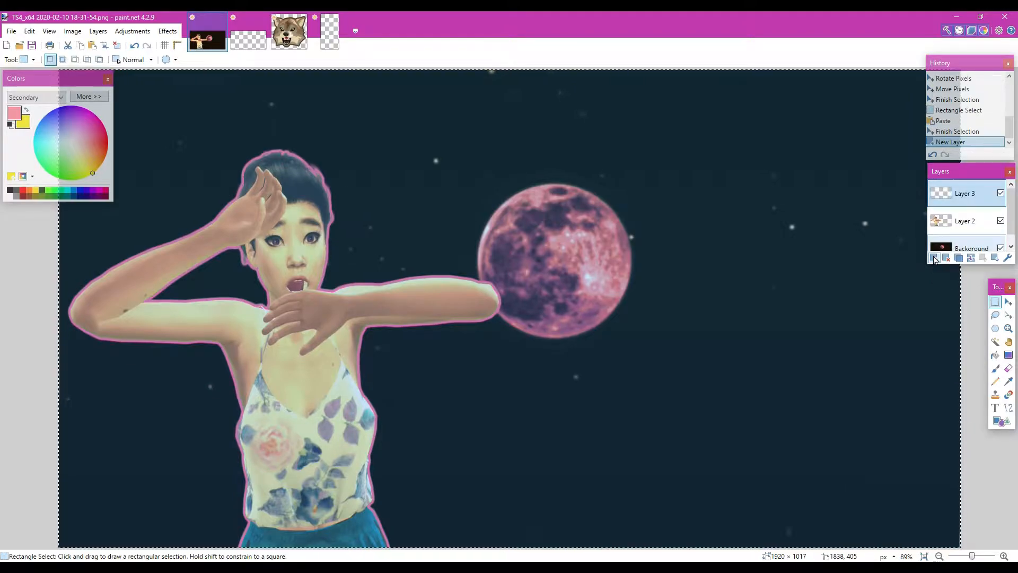
left_click(83, 46)
left_click(92, 45)
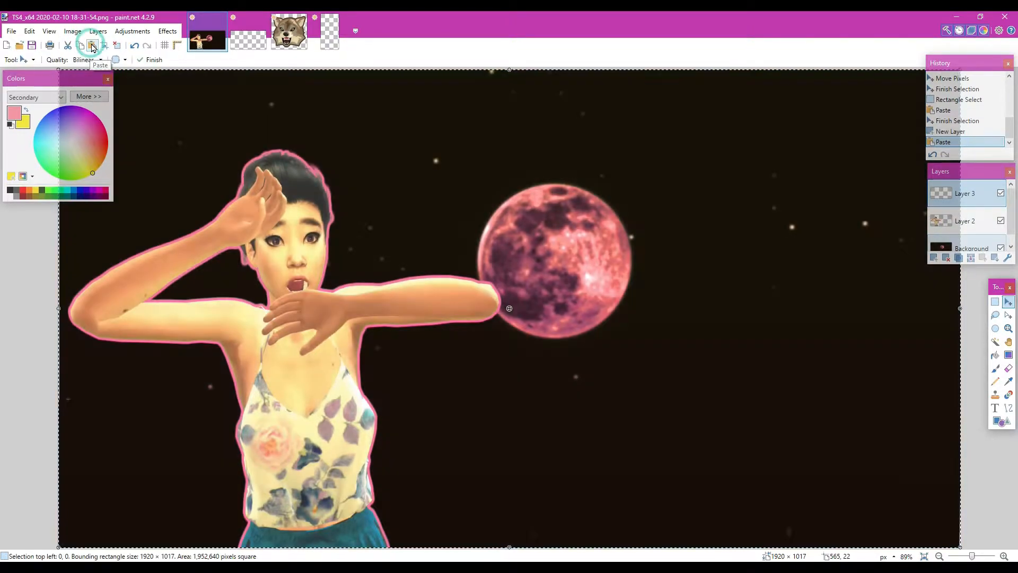
left_click(135, 45)
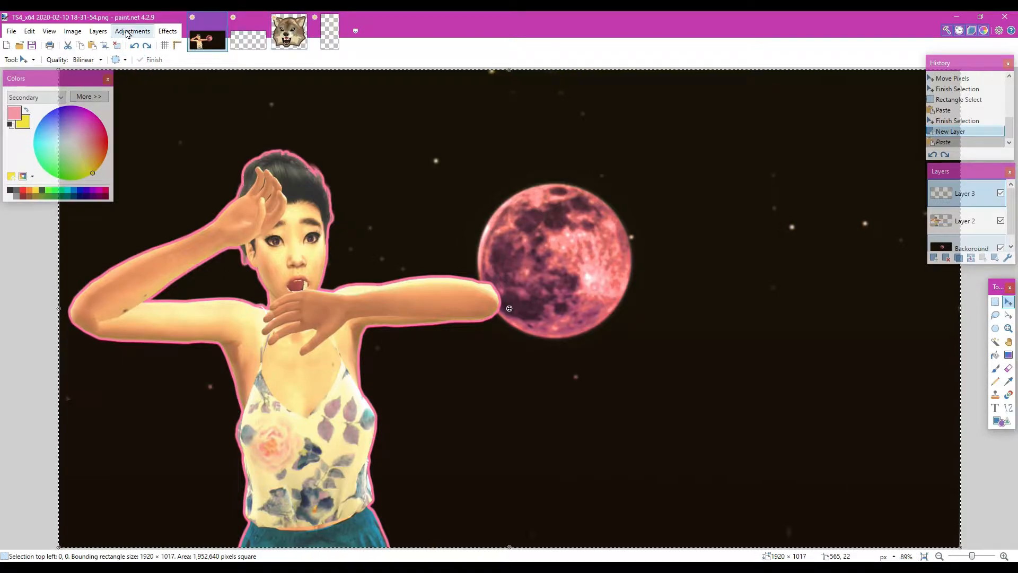
- Undo the cut in the man's image, then cut him again and paste him onto the composite's new layer
left_click(320, 29)
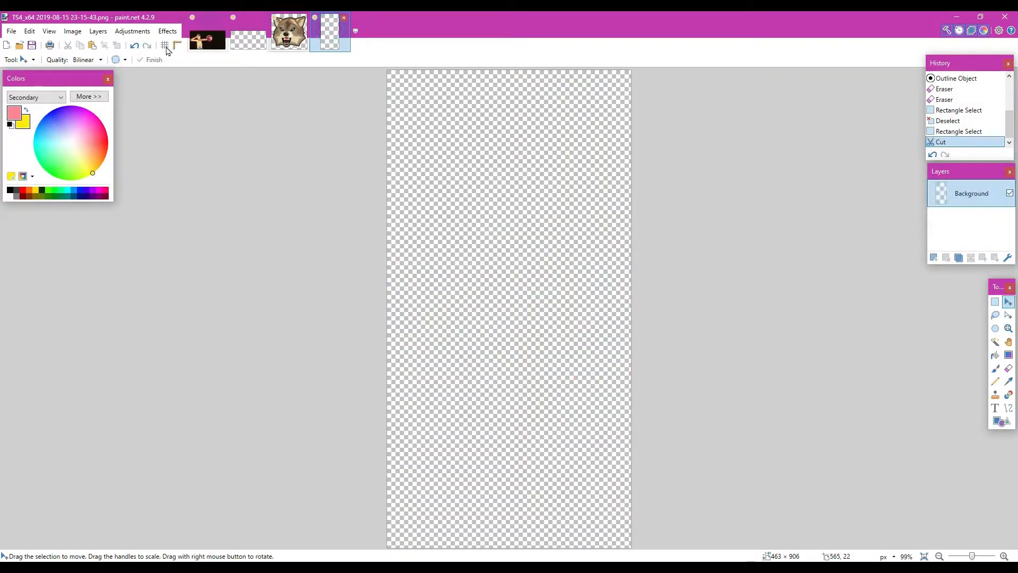
left_click(134, 45)
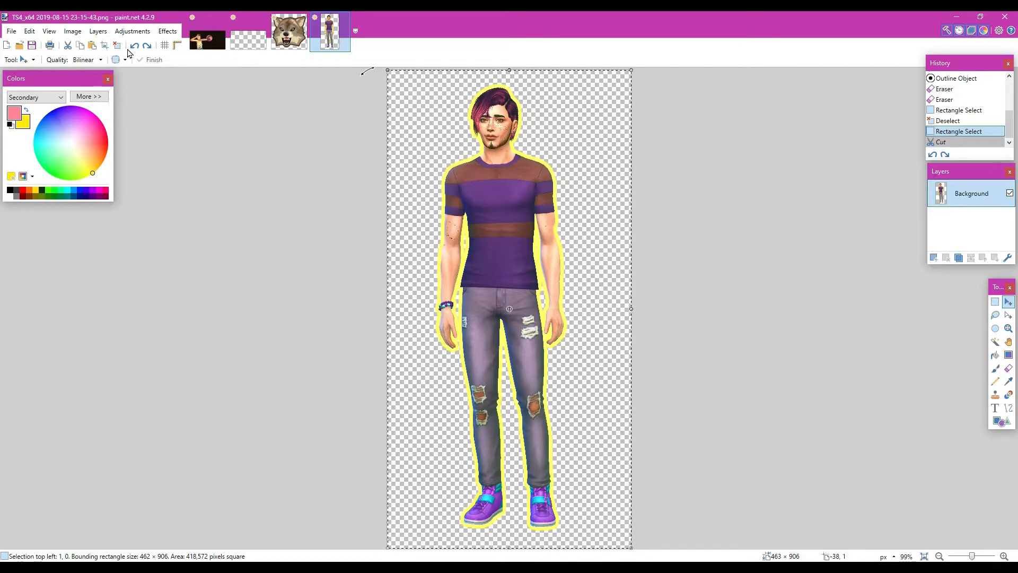
left_click(67, 46)
left_click(204, 39)
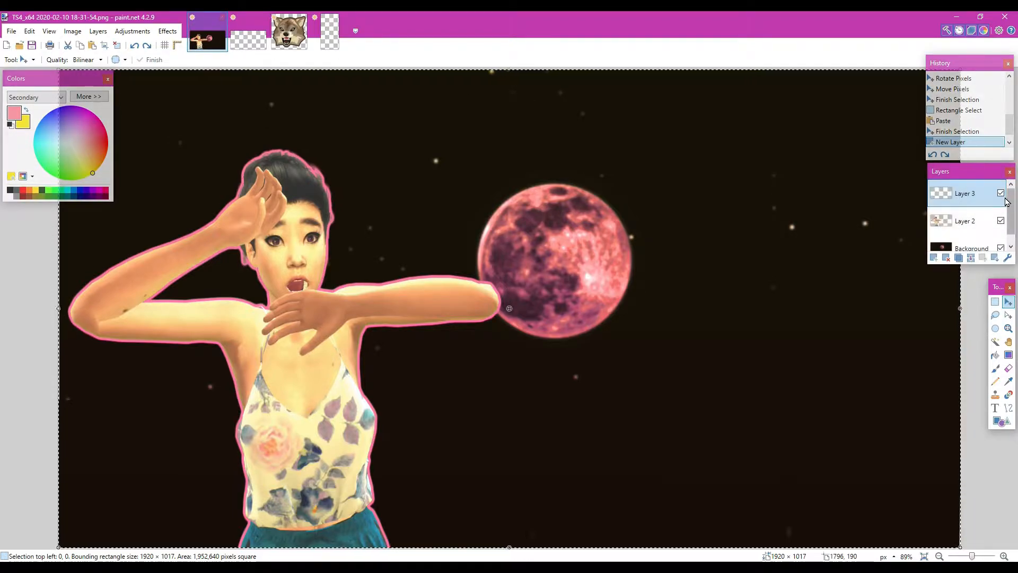
left_click(94, 46)
- Move the pasted man to the canvas's right side, enlarge him to about 580 × 994 px, and rotate him about 6.5°
left_click_drag(164, 229, 773, 280)
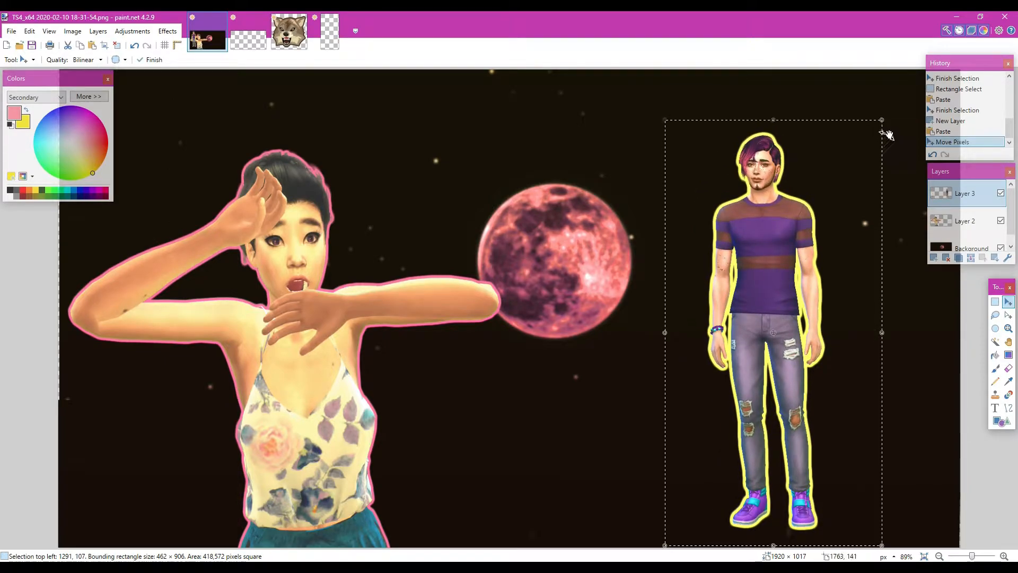
left_click_drag(882, 120, 937, 79)
mouse_move(816, 260)
left_mouse_down()
mouse_move(821, 271)
mouse_move(809, 271)
left_mouse_up()
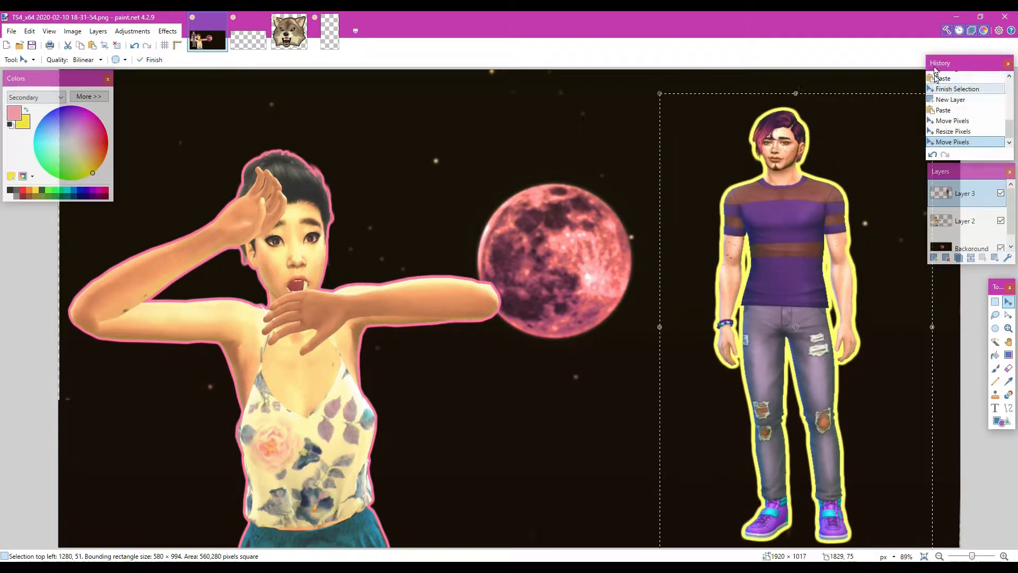
left_click_drag(959, 63, 1017, 63)
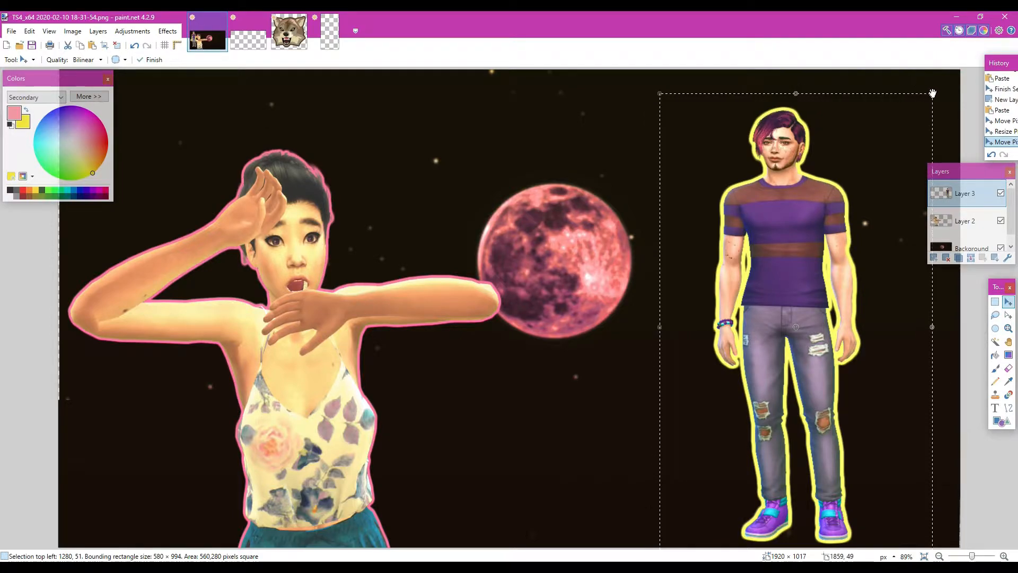
left_click_drag(939, 97, 906, 101)
mouse_move(765, 185)
left_mouse_down()
mouse_move(774, 209)
mouse_move(771, 201)
left_mouse_up()
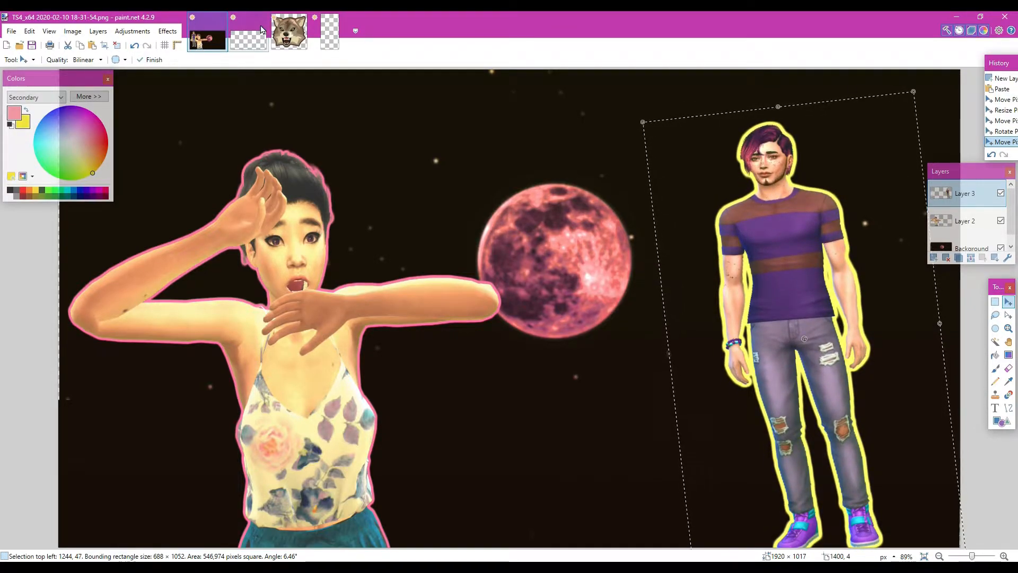
- Cut the whole wolf head from Wolf2.png and return to the composite image
left_click(298, 27)
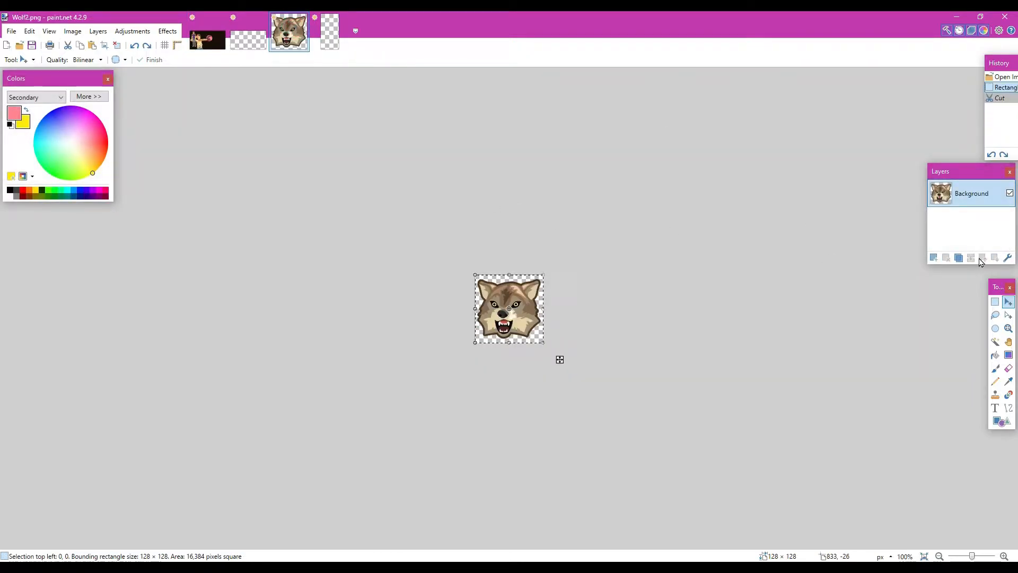
left_click(994, 302)
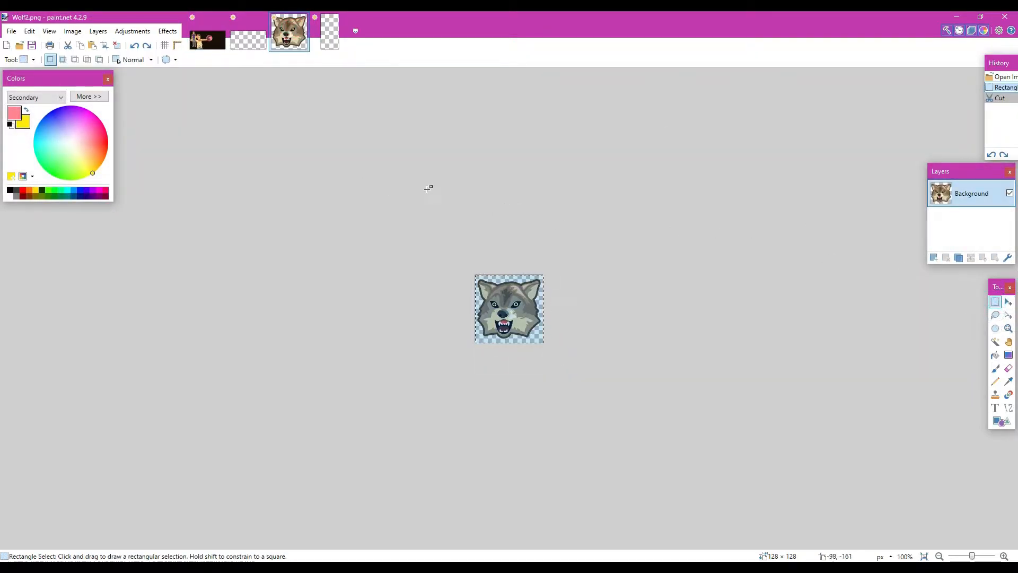
left_click(68, 46)
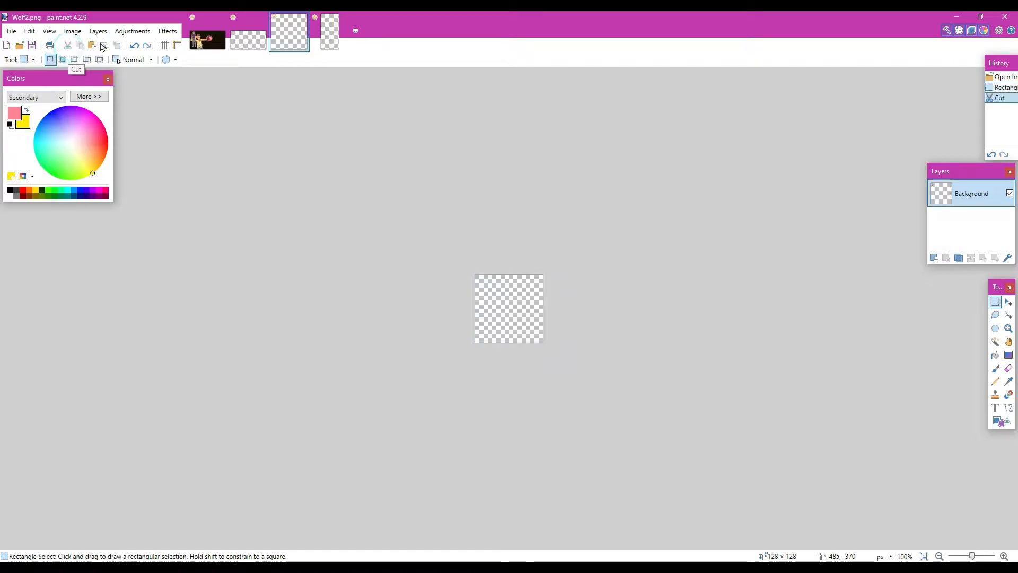
left_click(207, 38)
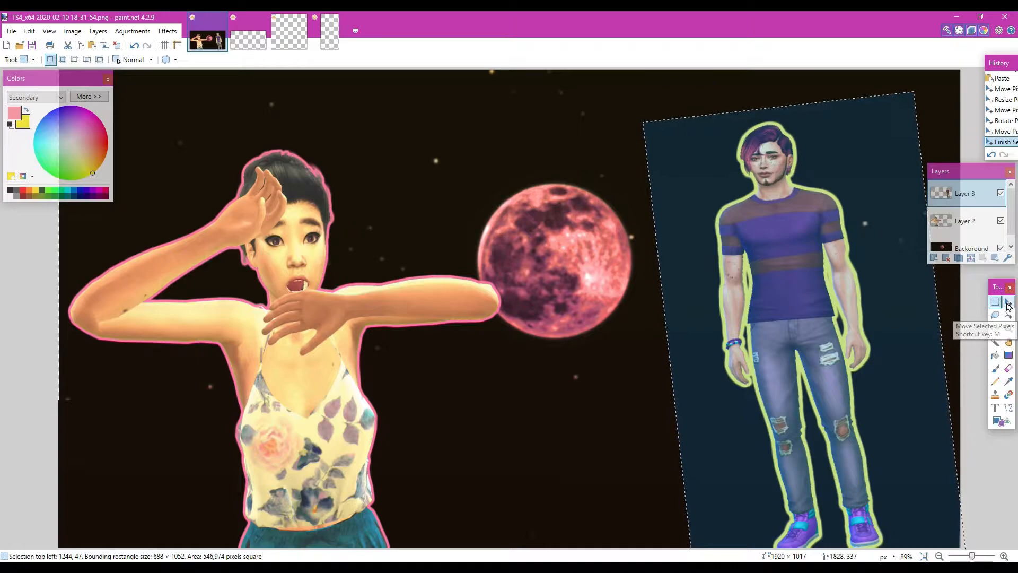
- Undo the wolf head's paste on the man's layer and paste it onto a new layer above instead
left_click(92, 47)
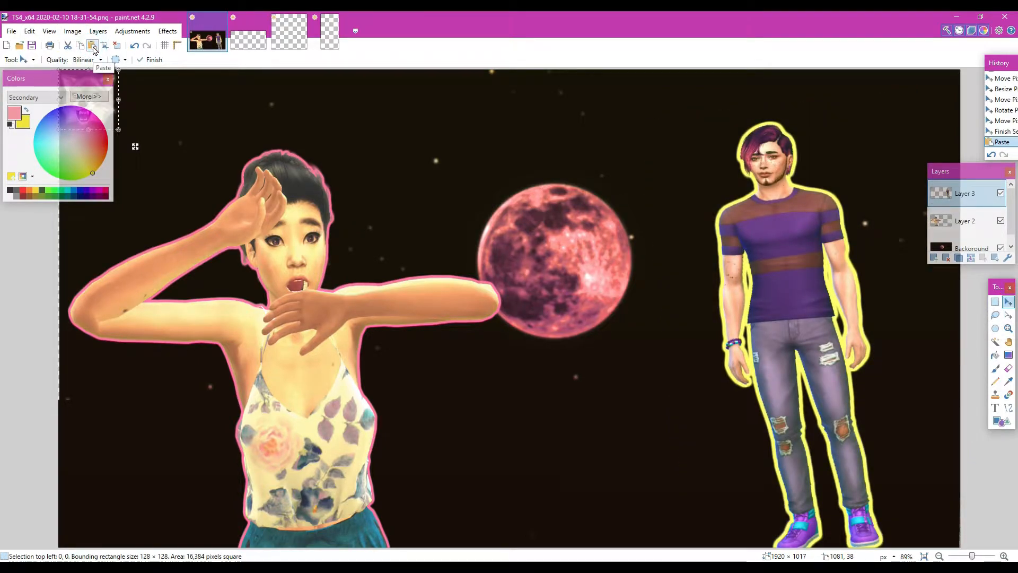
left_click(134, 46)
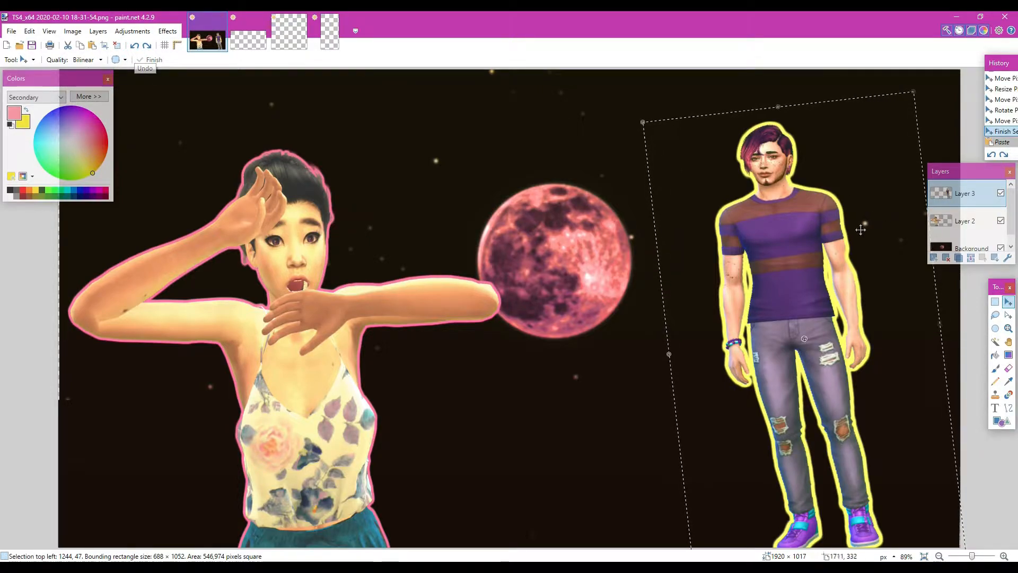
left_click(933, 257)
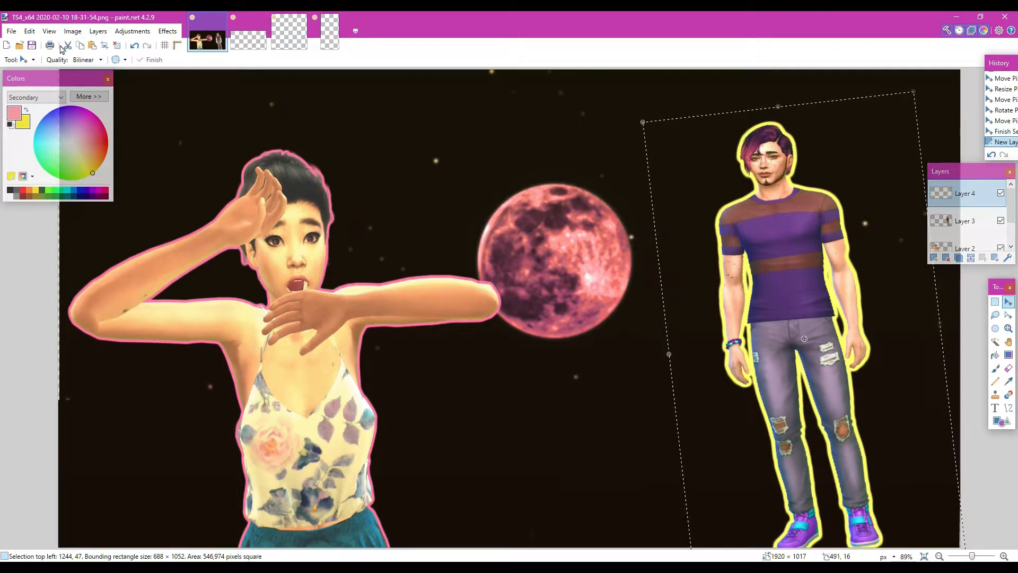
left_click(92, 45)
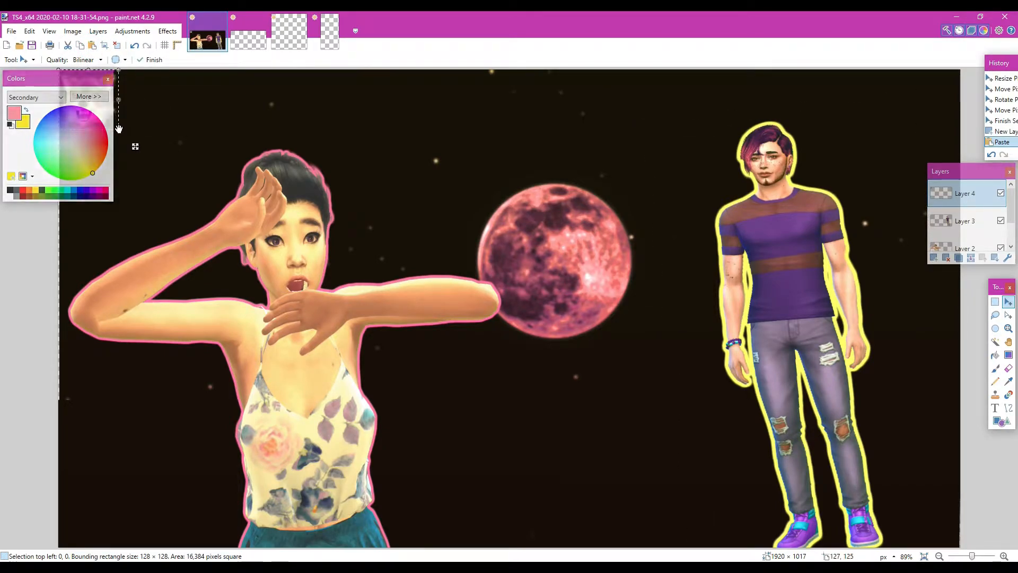
- Move the wolf head onto the man's head, rotate it about 14°, and enlarge it to a bounding size of about 250 × 238 px
left_click_drag(84, 82, 83, 153)
left_click_drag(88, 100, 638, 126)
left_click_drag(88, 100, 727, 150)
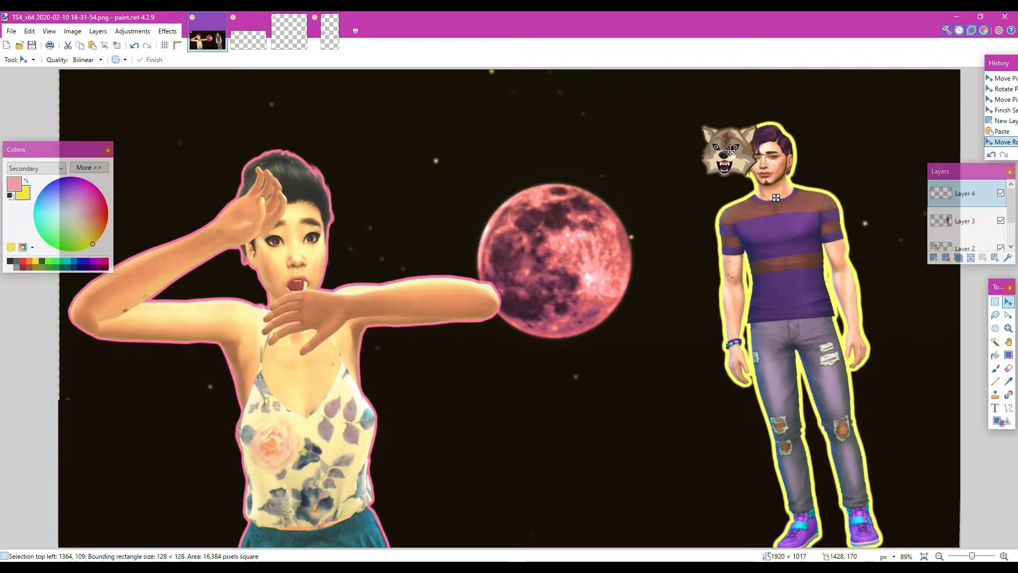
left_click_drag(767, 188, 781, 150)
left_click_drag(736, 122, 763, 149)
left_click_drag(799, 182, 837, 195)
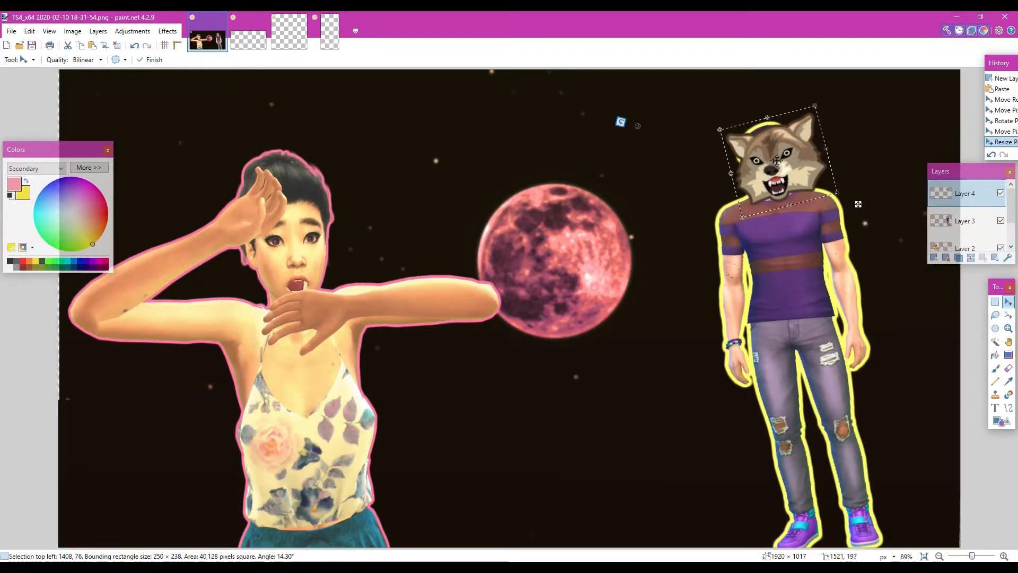
- Fine-tune the wolf head's position over the man's face, reduce its rotation to about 12°, and finish the transformation
left_click_drag(789, 163, 772, 149)
left_click_drag(811, 91, 812, 96)
left_click_drag(757, 143, 759, 139)
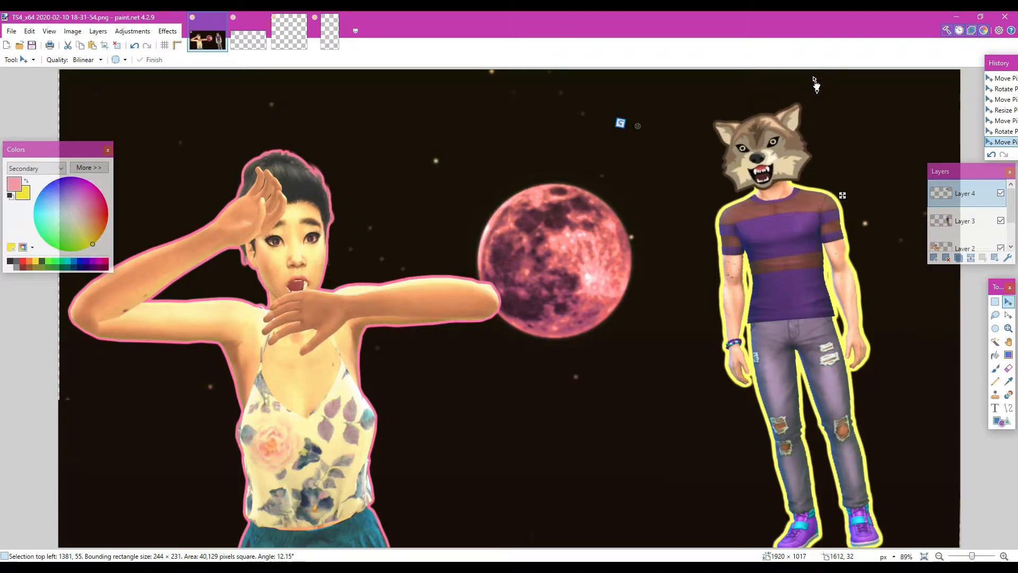
left_click_drag(814, 80, 812, 88)
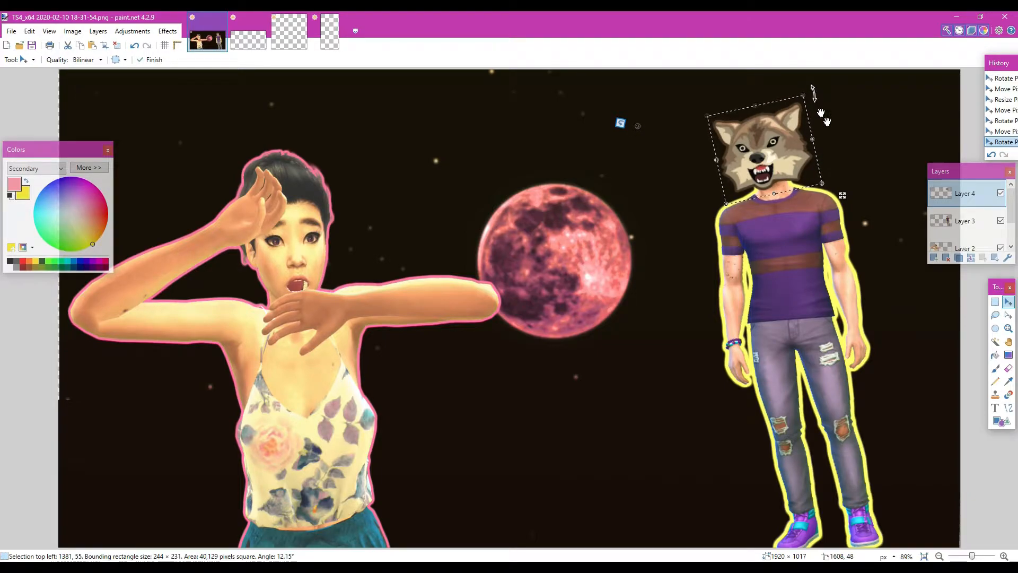
left_click(994, 303)
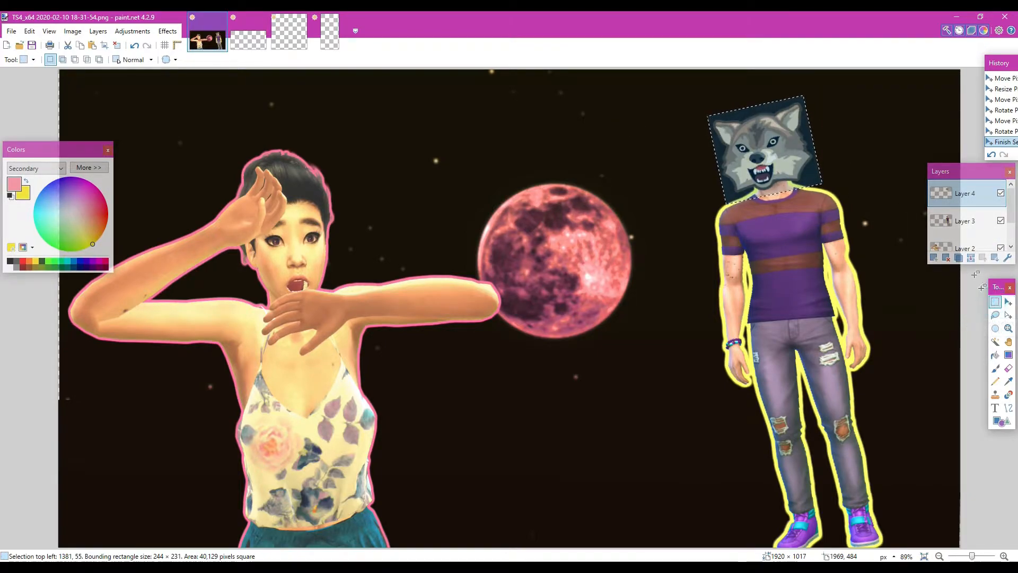
- Make the woman's layer active, clear the wolf head selection, and select a rectangle of about 1153 × 1006 px around the woman
left_click_drag(1007, 205, 1009, 222)
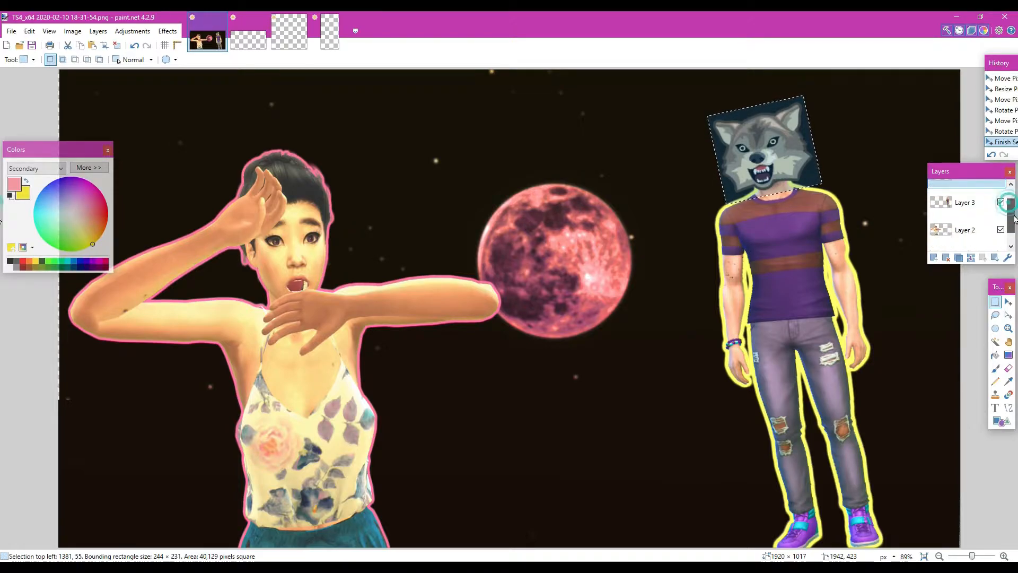
left_click(971, 240)
left_click(965, 209)
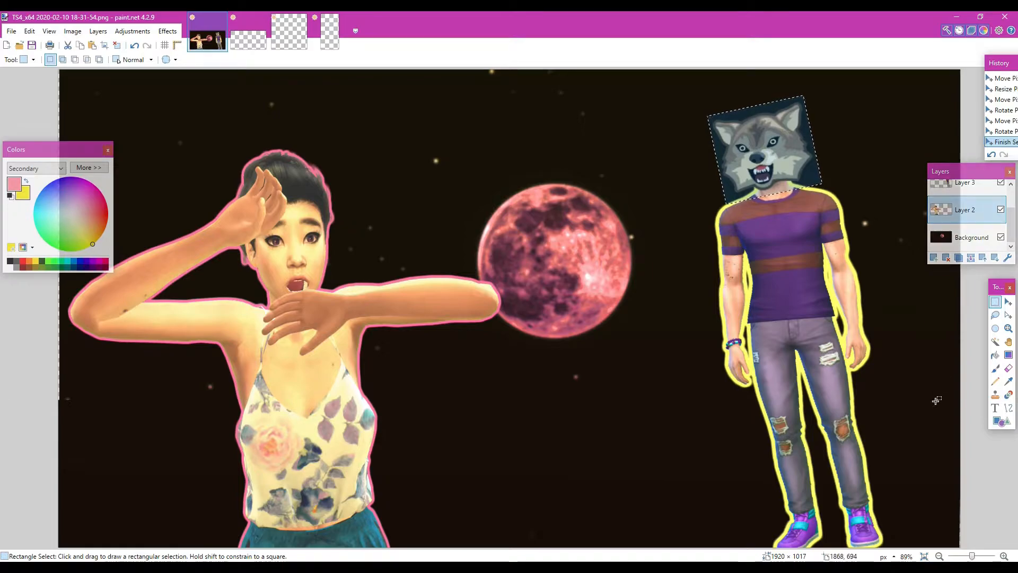
left_click(564, 134)
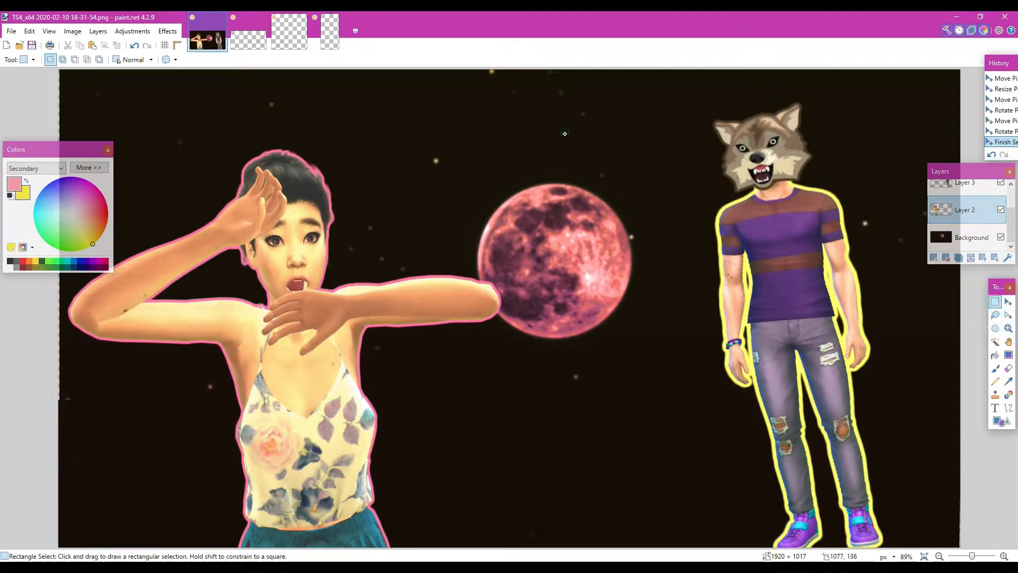
left_click_drag(59, 75, 600, 551)
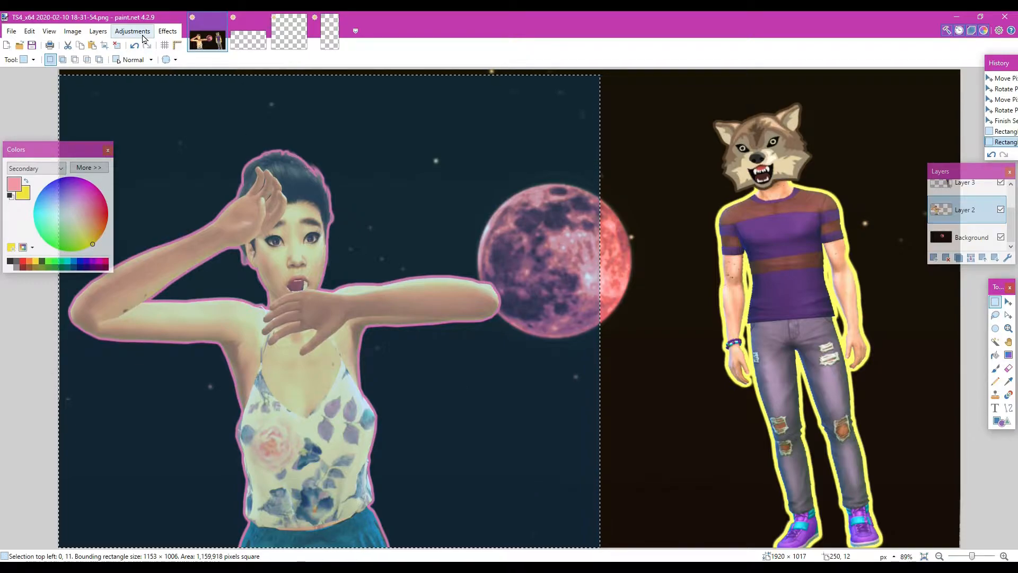
- Lower the opacity of the woman's layer to 201 and clear the rectangular selection around her
left_click(97, 31)
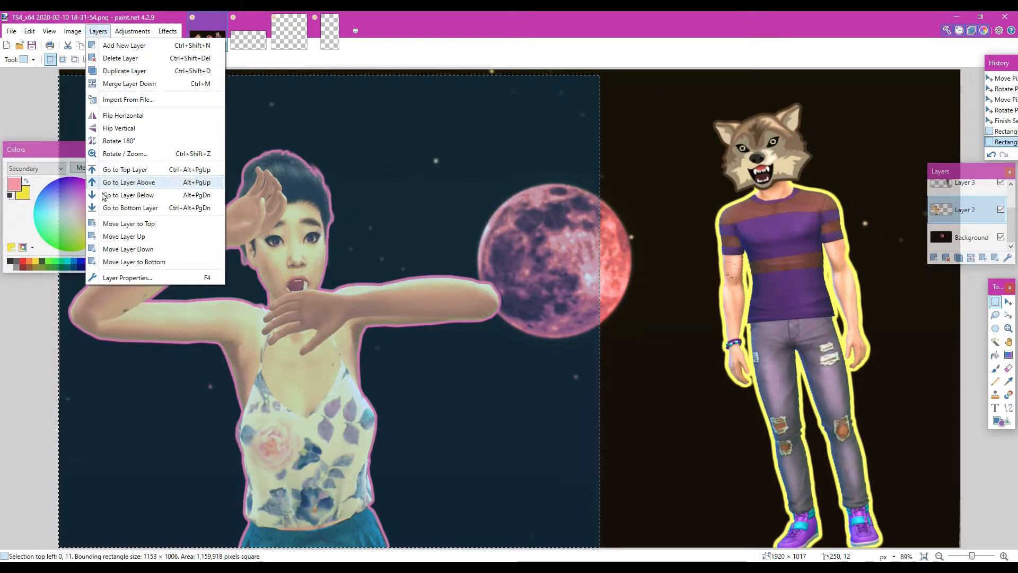
left_click(115, 278)
left_click_drag(537, 319, 518, 320)
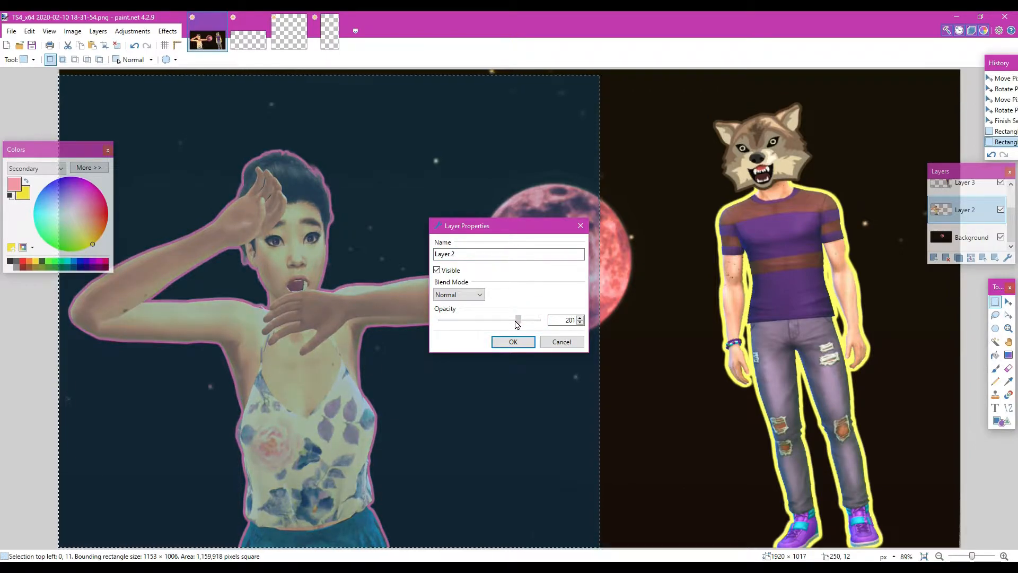
left_click(515, 340)
left_click(678, 296)
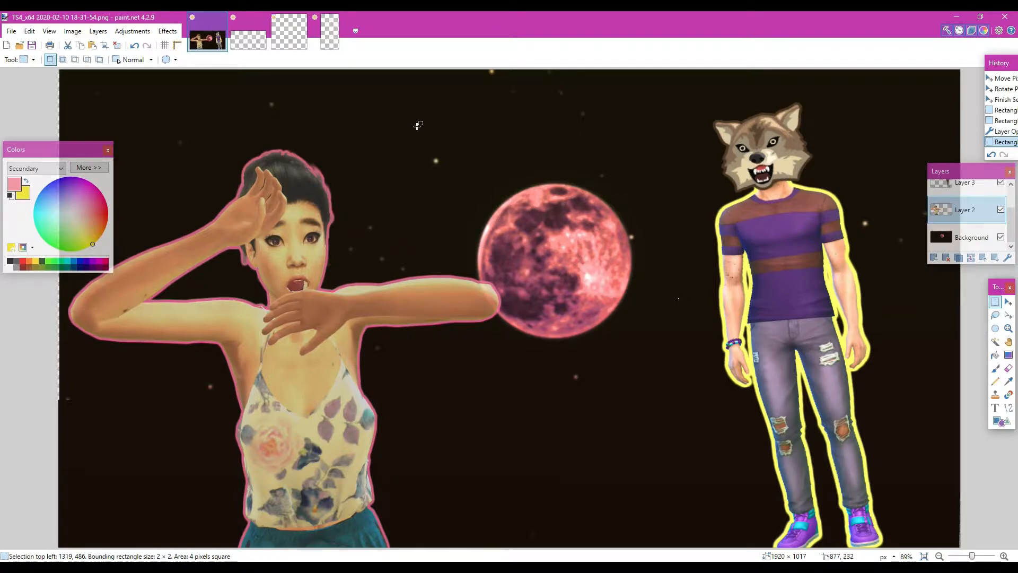
- Reduce the opacity of the woman's layer further to 130
left_click(99, 32)
left_click(120, 274)
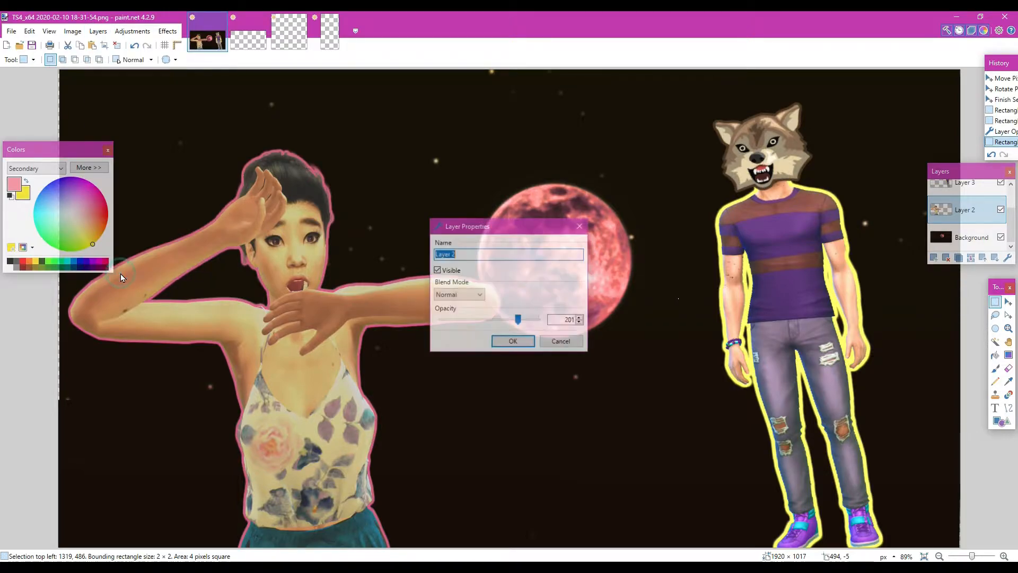
left_click_drag(518, 321, 492, 320)
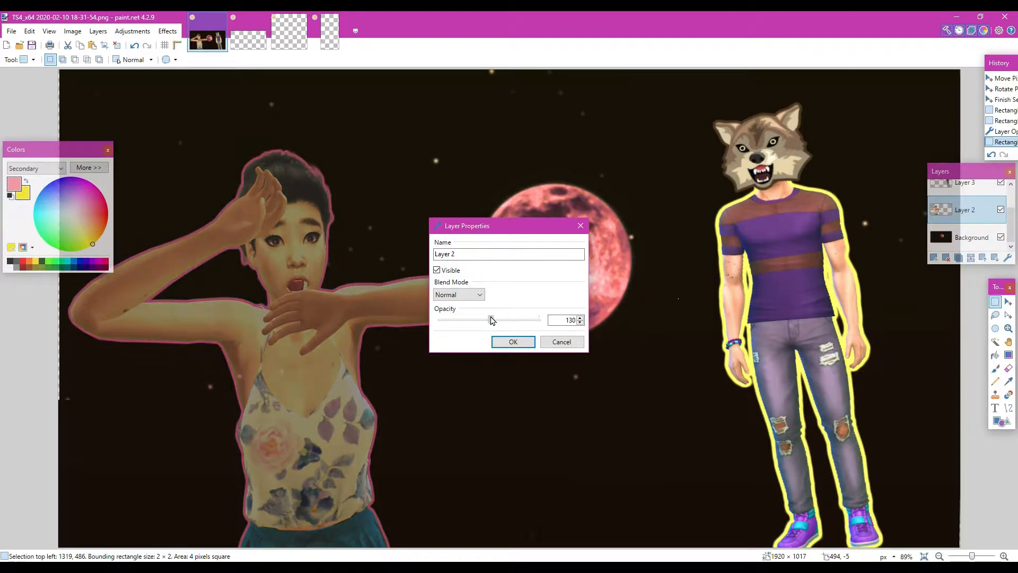
left_click(513, 342)
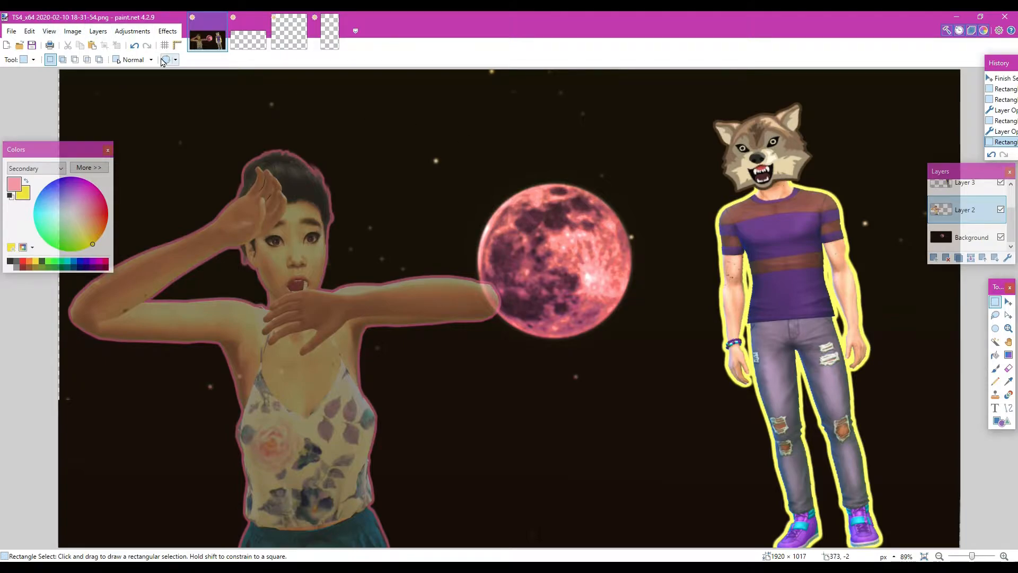
- Undo both opacity changes on the woman's layer and clear the selection around her
left_click(134, 47)
left_click(134, 47)
left_click(134, 47)
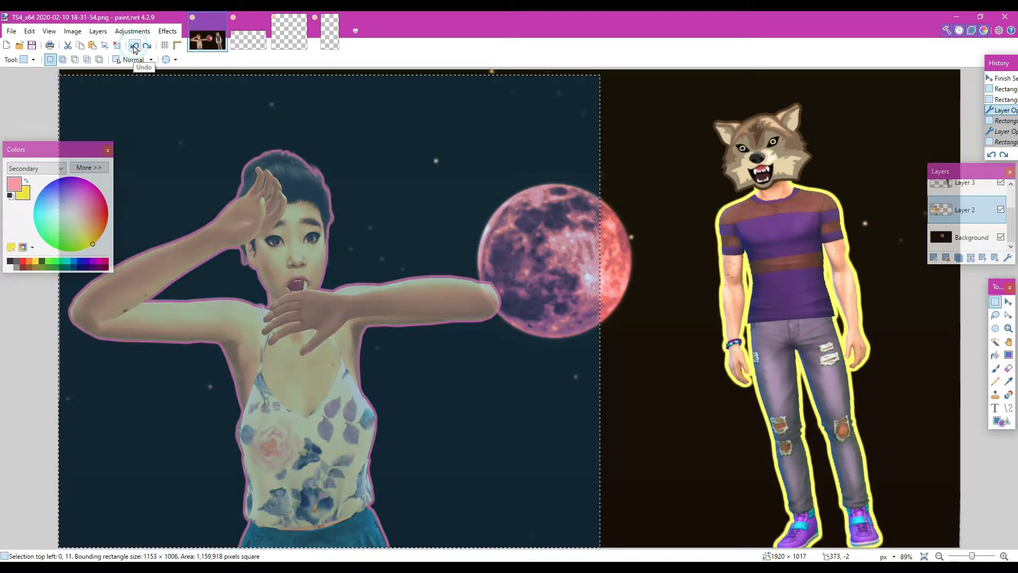
left_click(136, 49)
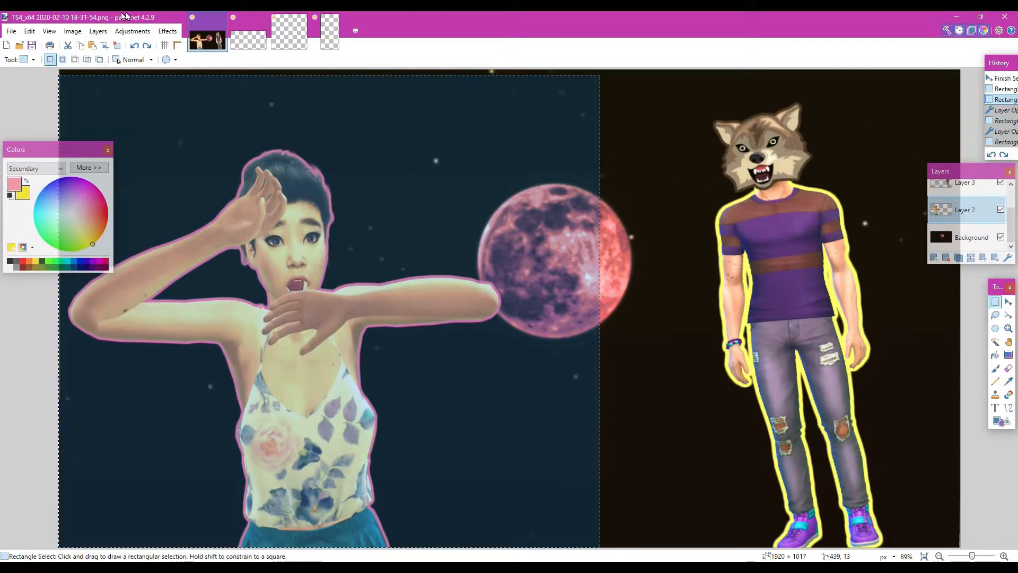
left_click(665, 223)
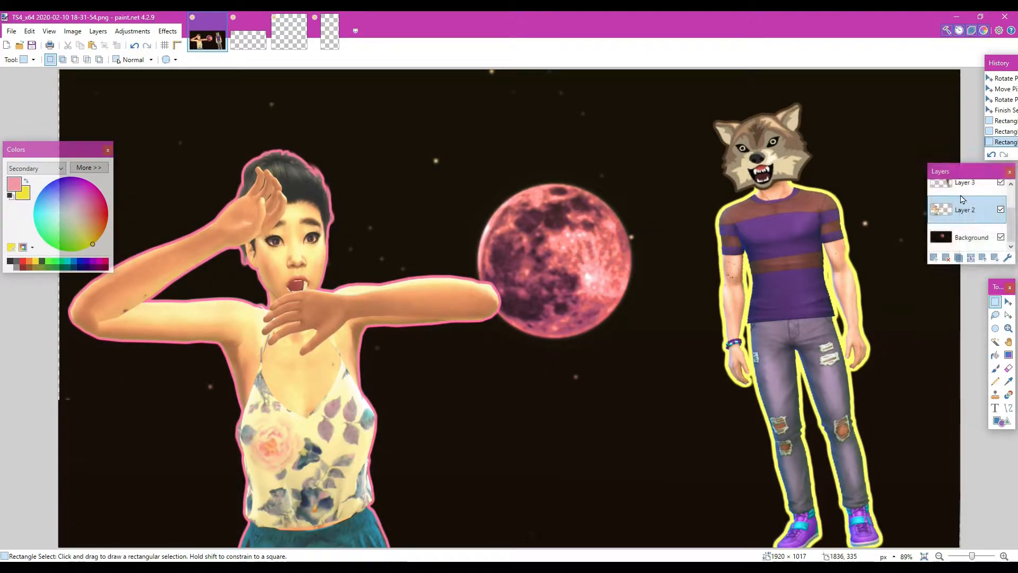
- Flatten the composite into a single layer and add a new empty layer above it
scroll(965, 202, "up", 2)
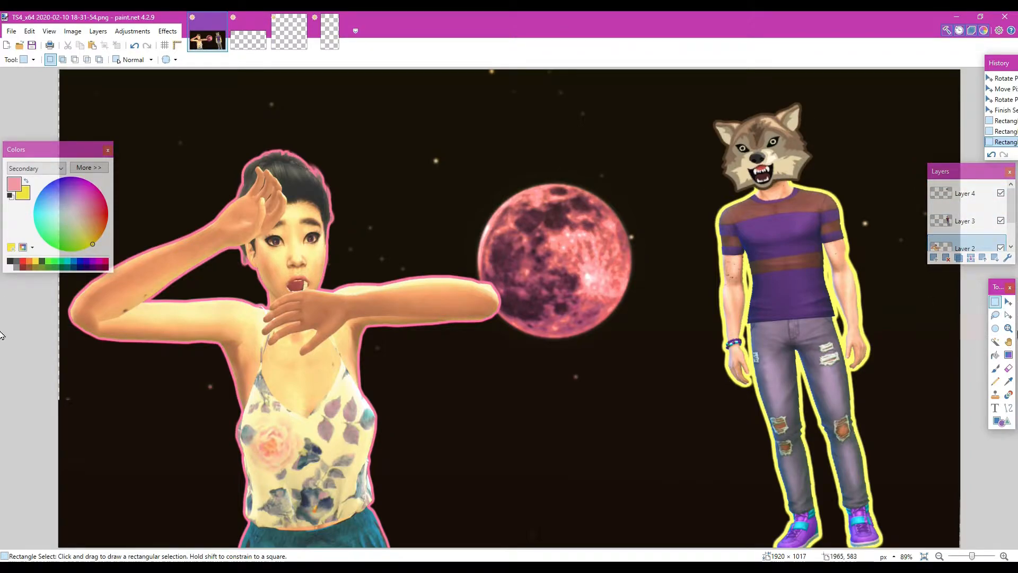
left_click(592, 306)
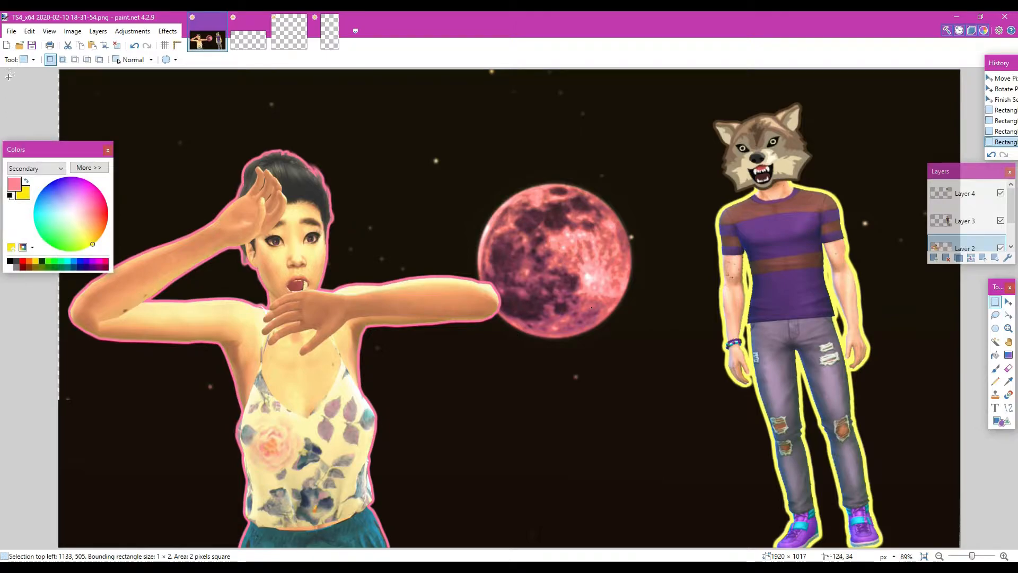
left_click(73, 31)
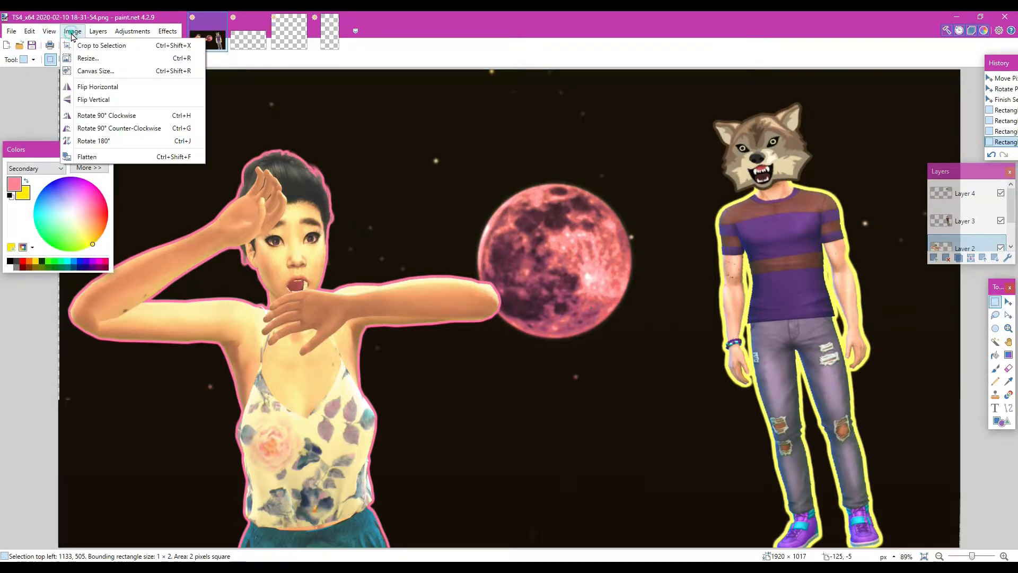
left_click(97, 156)
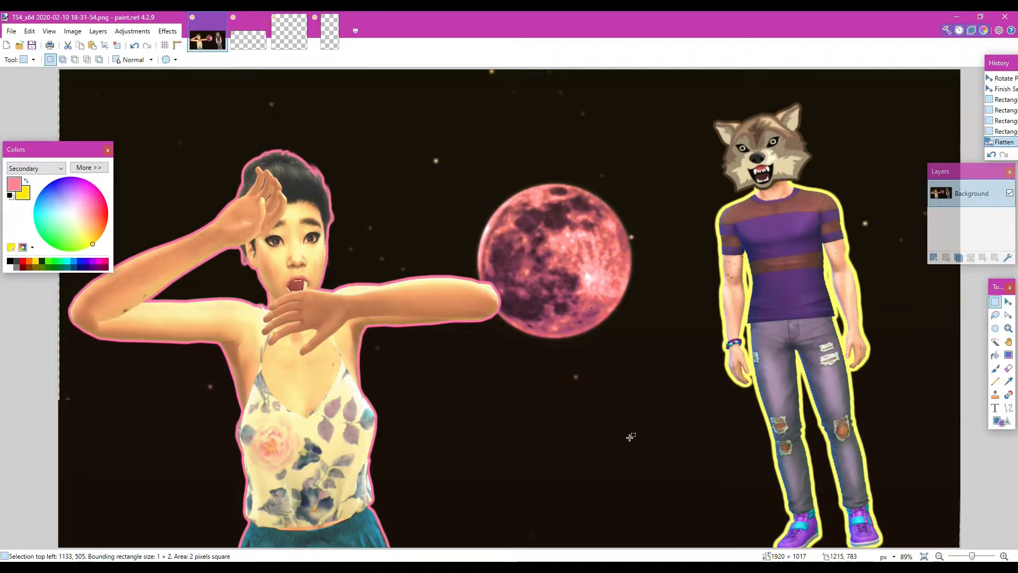
left_click(933, 258)
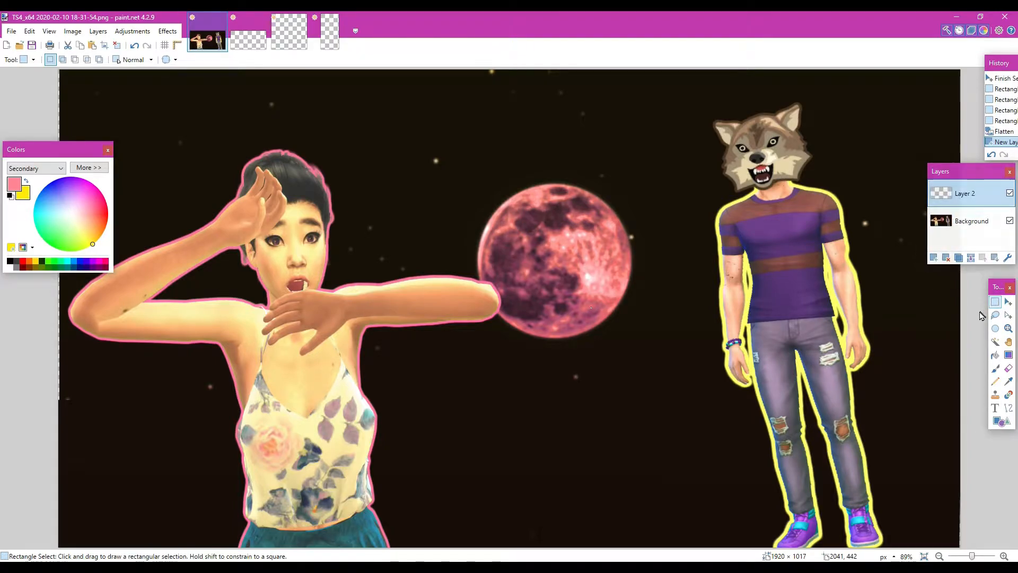
- Activate the Shapes tool with the rectangle shape and set its brush width to 8
left_click(1000, 424)
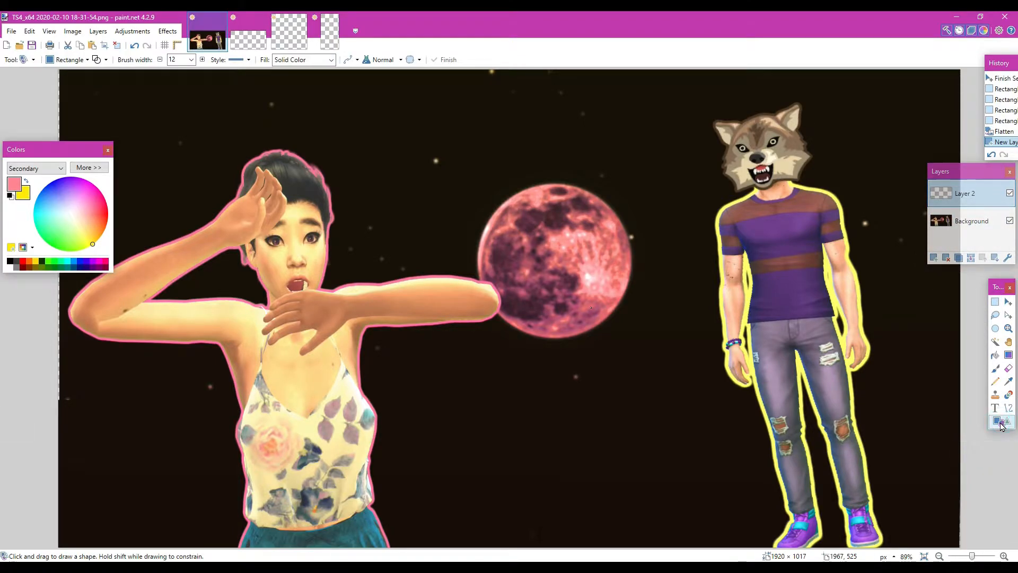
left_click(191, 59)
left_click_drag(205, 118, 206, 101)
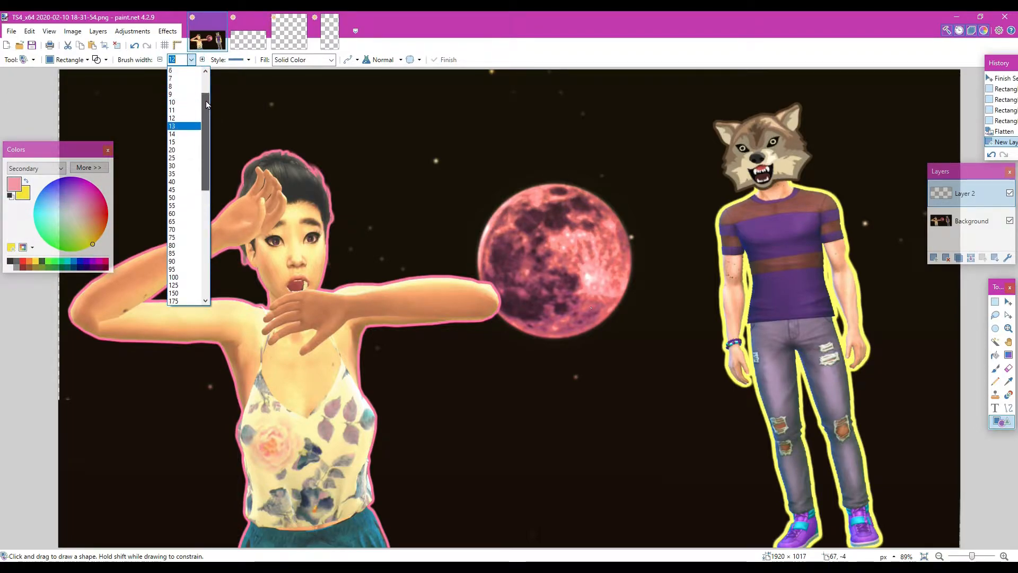
left_click(172, 87)
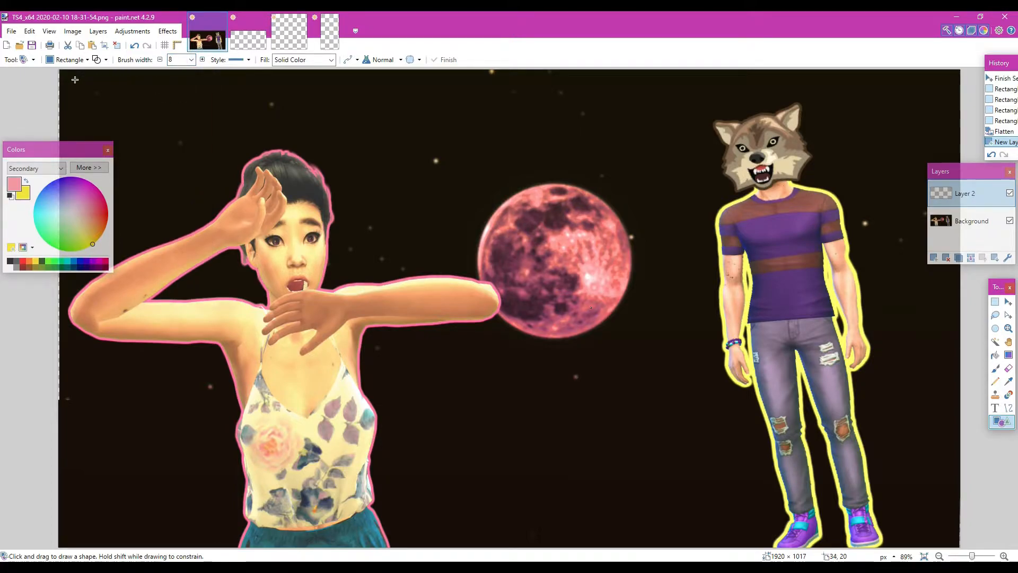
- Try to draw a rectangle outline of about 1536 × 639 px on the new layer
mouse_move(75, 79)
left_mouse_down()
mouse_move(506, 207)
mouse_move(798, 379)
left_mouse_up()
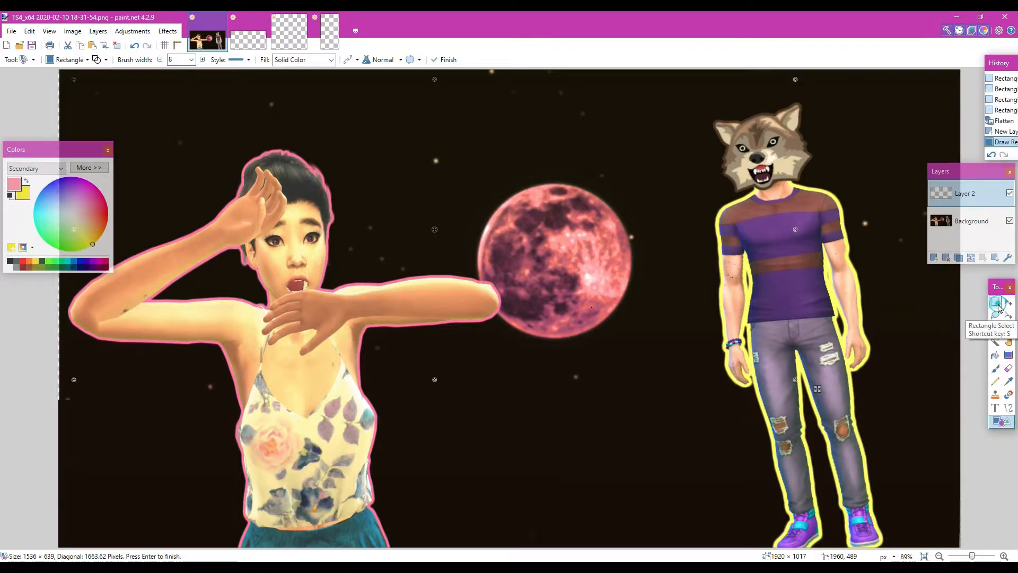
left_click(995, 302)
left_click(911, 329)
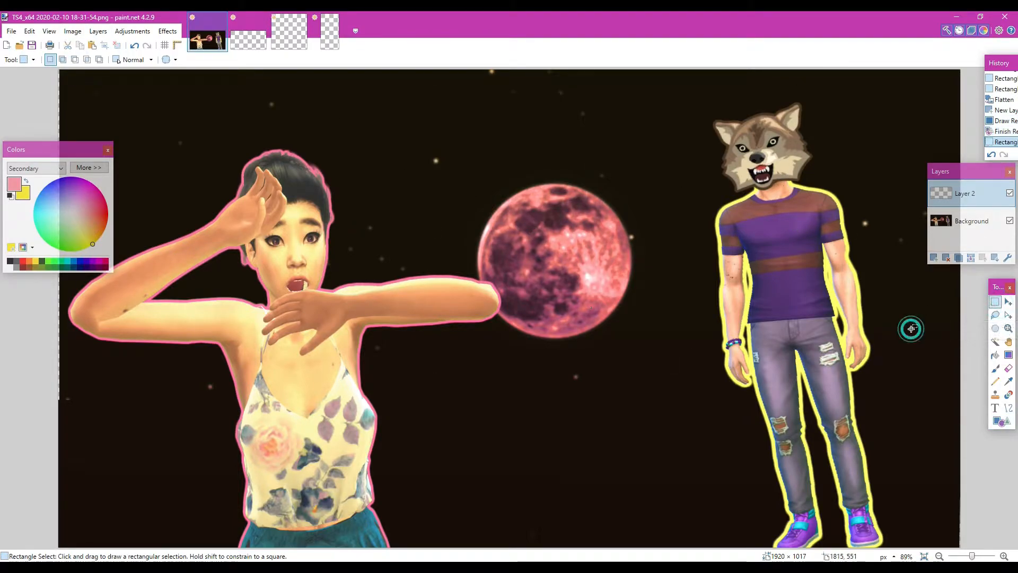
- Make the Background layer active and select the whole 1920 × 1017 px canvas
left_click(969, 229)
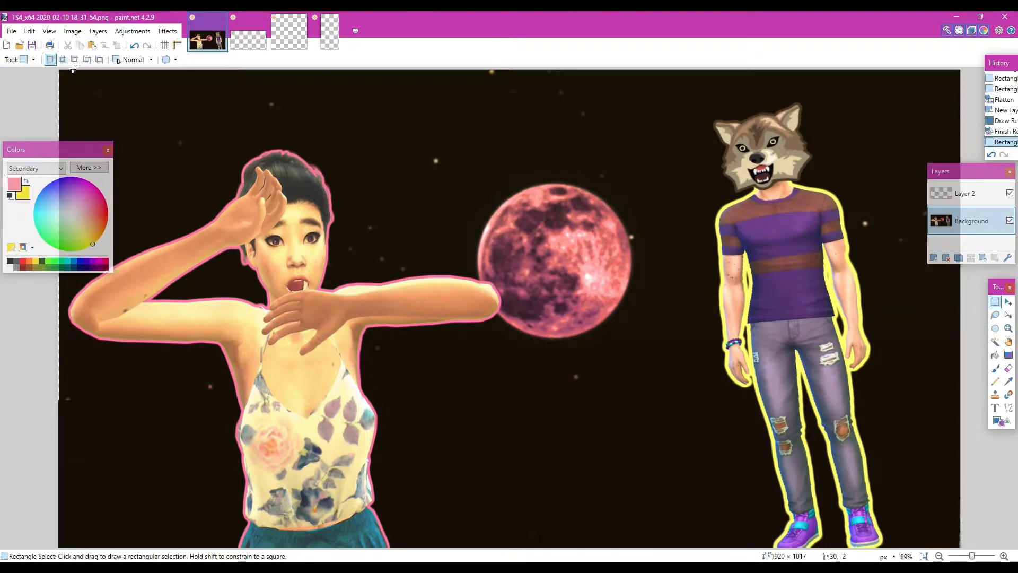
left_click_drag(57, 67, 996, 422)
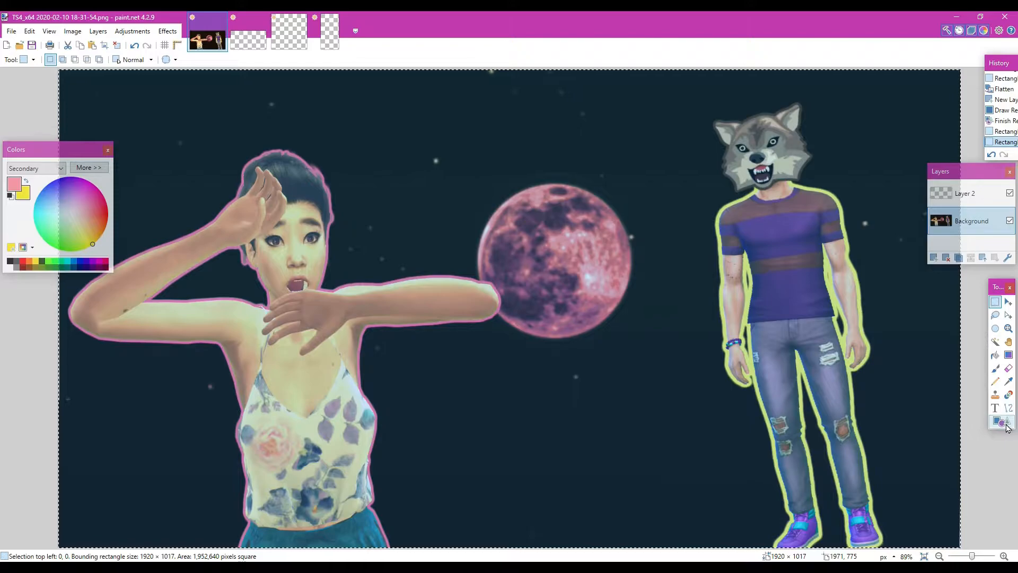
- Reset the drawing colors to the defaults and set the primary color to bright red for the rectangle shape
left_click(1003, 422)
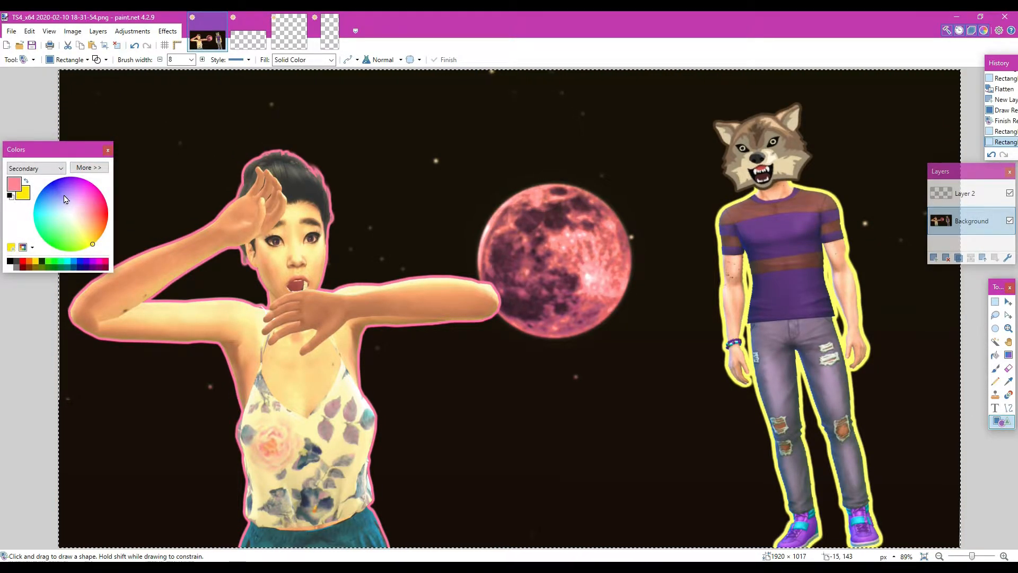
left_click(107, 222)
left_click(17, 186)
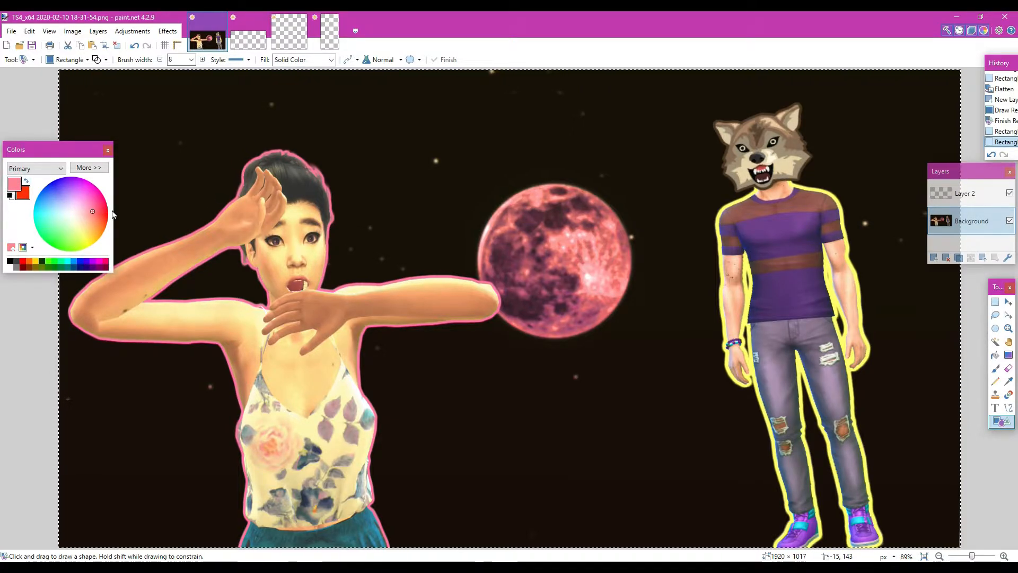
left_click_drag(92, 213, 108, 220)
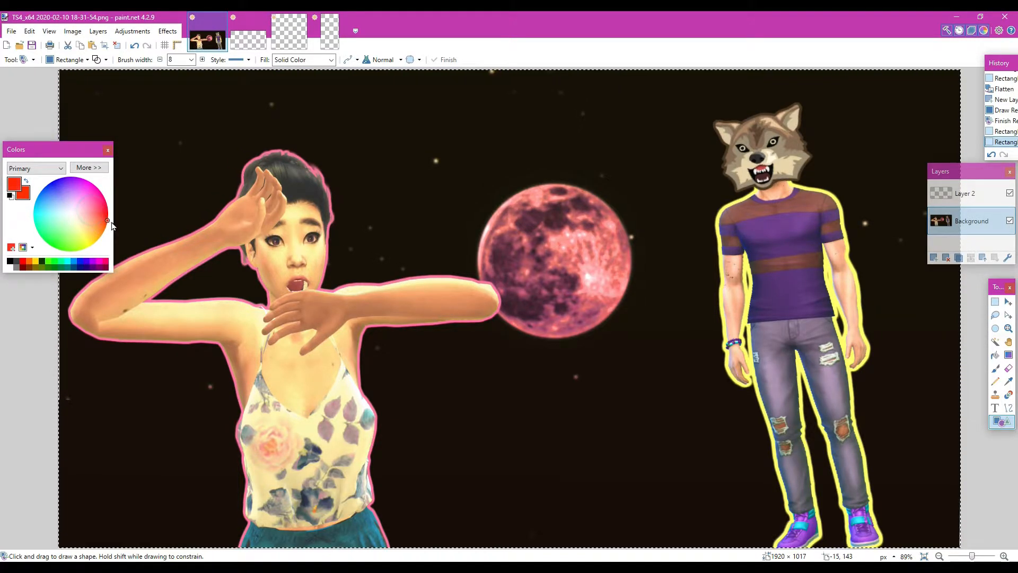
left_click(10, 195)
left_click(85, 196)
mouse_move(86, 199)
left_mouse_down()
mouse_move(90, 189)
mouse_move(100, 209)
mouse_move(90, 244)
mouse_move(108, 213)
left_mouse_up()
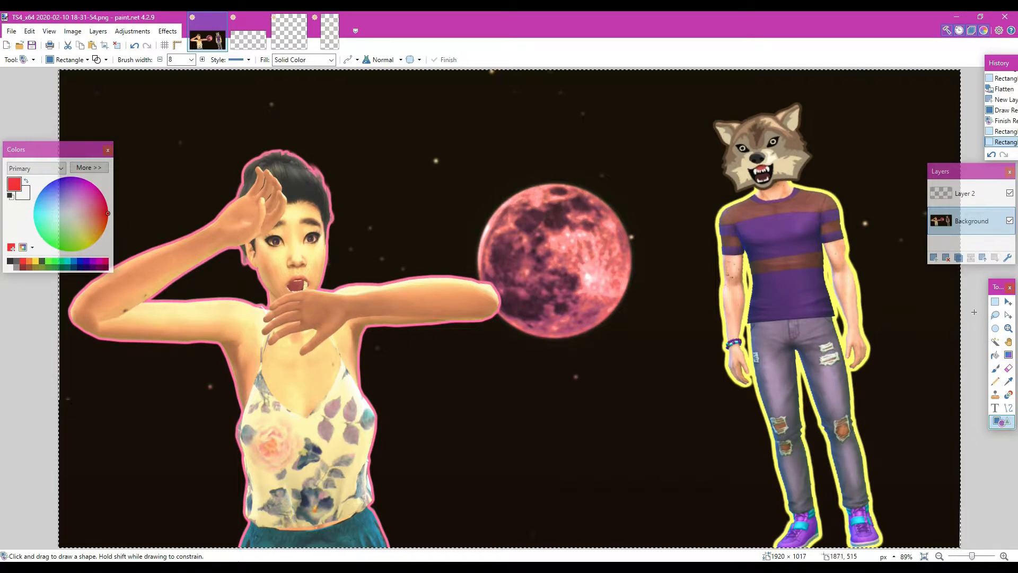
- Clear the existing selection and reselect the entire 1920 × 1017 px canvas on the Background layer
left_click(996, 303)
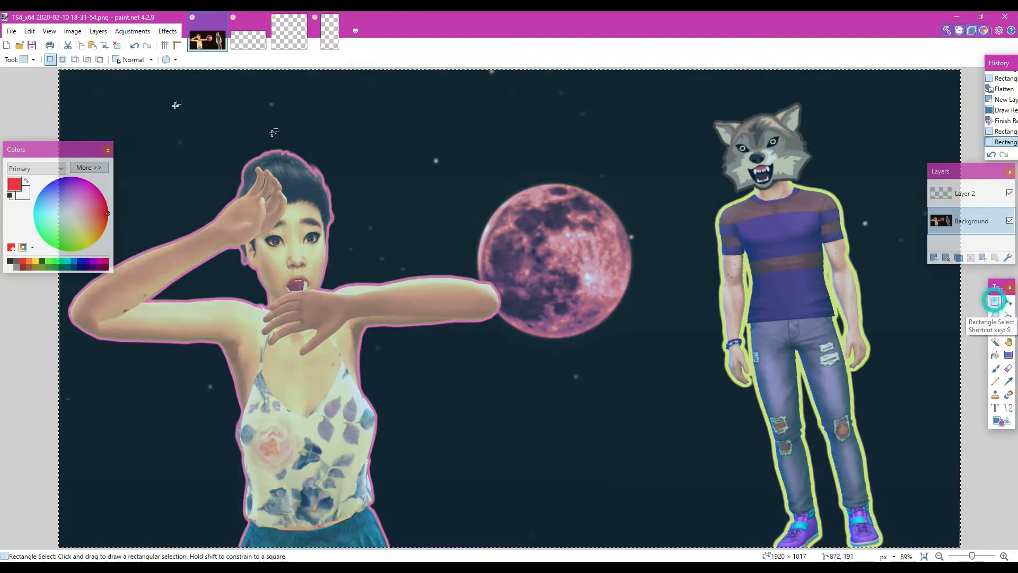
left_click_drag(72, 78, 715, 267)
left_click(52, 69)
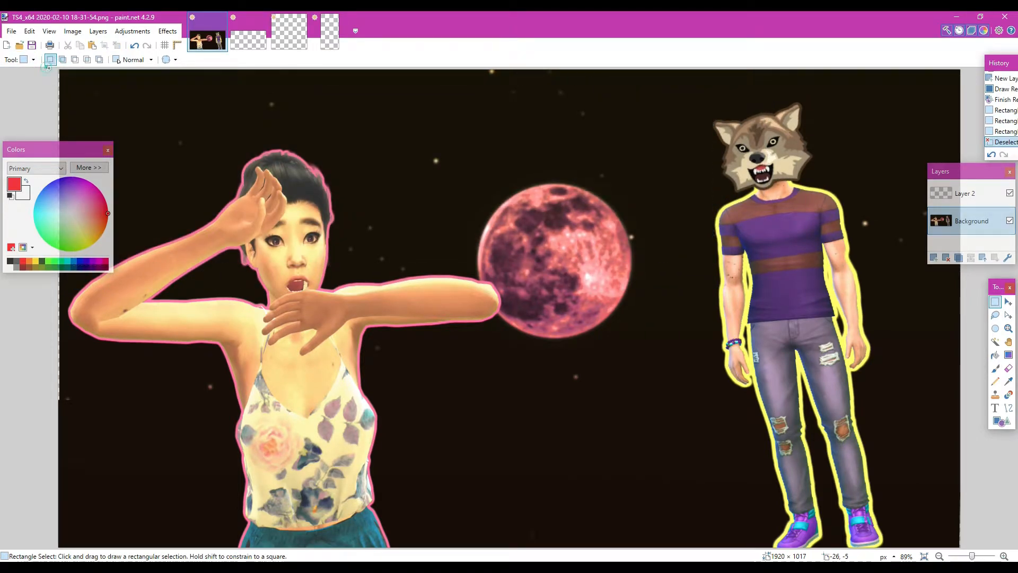
left_click_drag(47, 68, 968, 551)
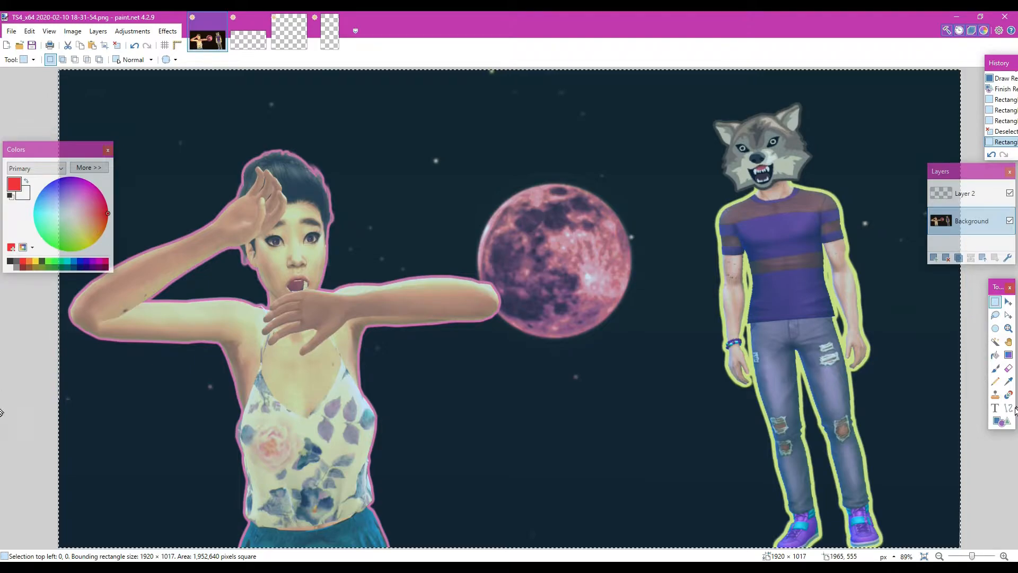
- Draw a red rectangle outline just inside the canvas edges and lower its top edge, making it about 1878 × 987 px
left_click(1009, 423)
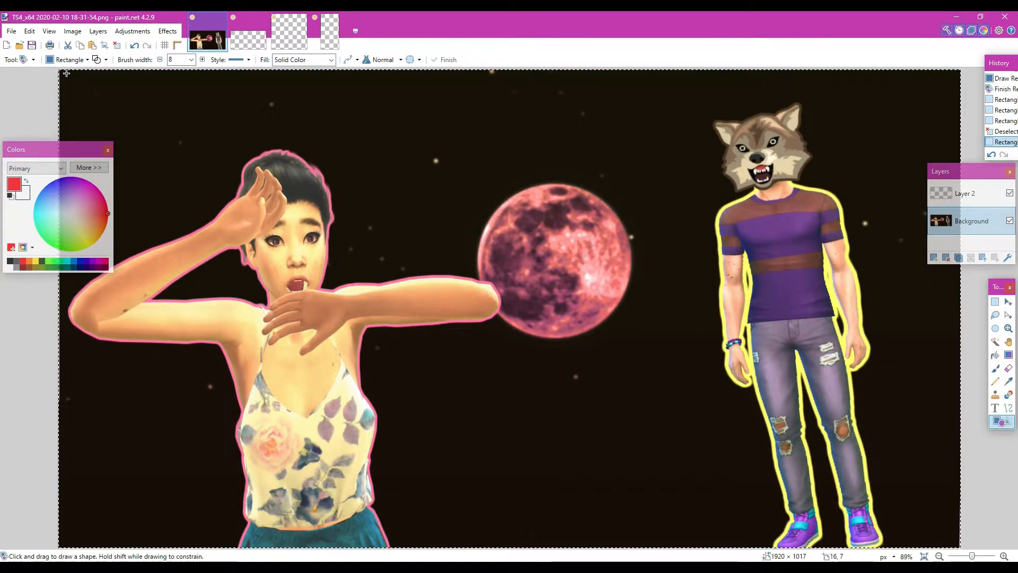
mouse_move(69, 78)
left_mouse_down()
mouse_move(579, 252)
mouse_move(832, 527)
mouse_move(927, 558)
mouse_move(924, 543)
mouse_move(950, 544)
left_mouse_up()
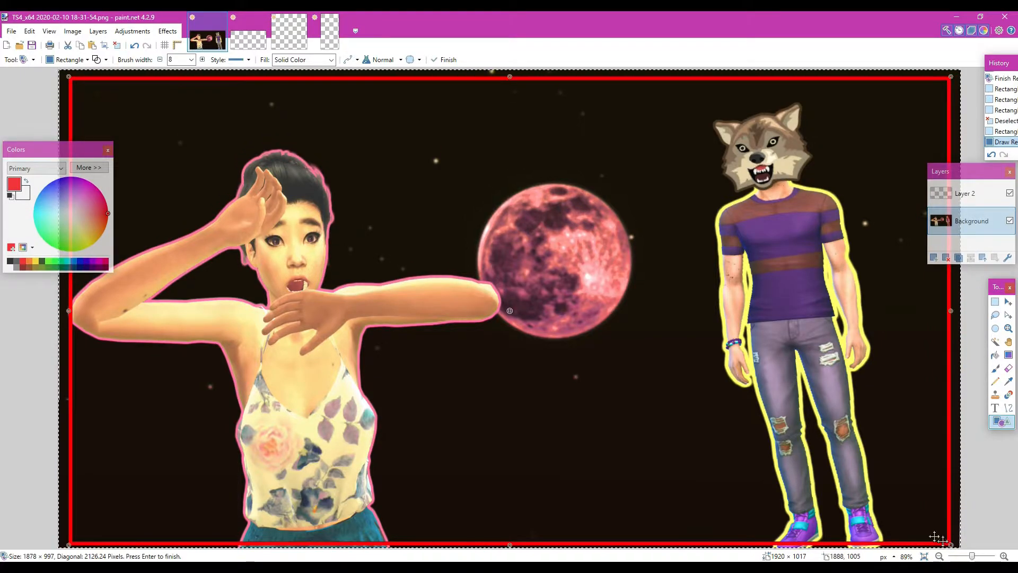
left_click_drag(509, 77, 510, 84)
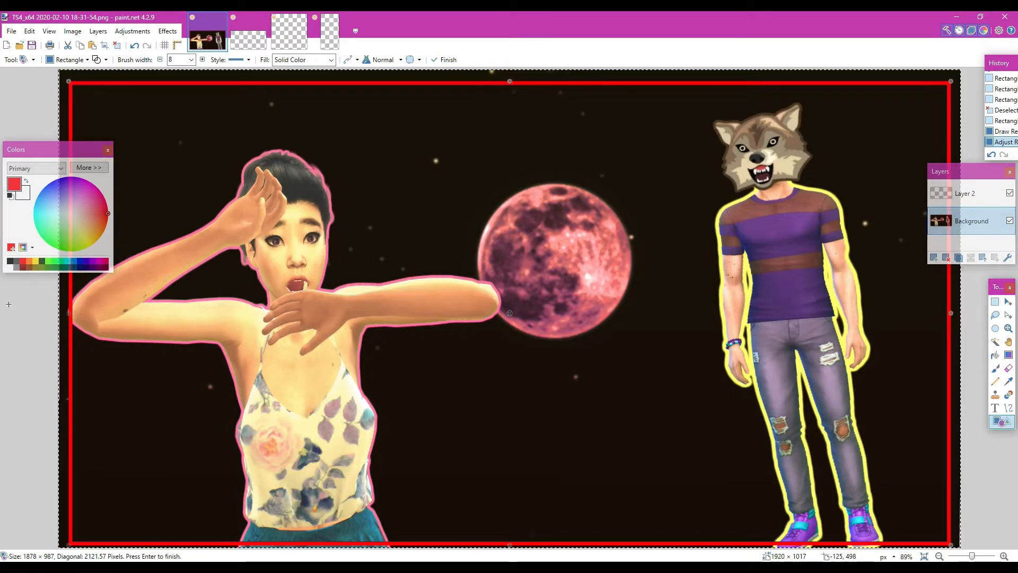
- Stretch the red rectangle outline closer to the canvas edges, to about 1900 × 994 px, and finish the shape
left_click_drag(70, 314, 64, 313)
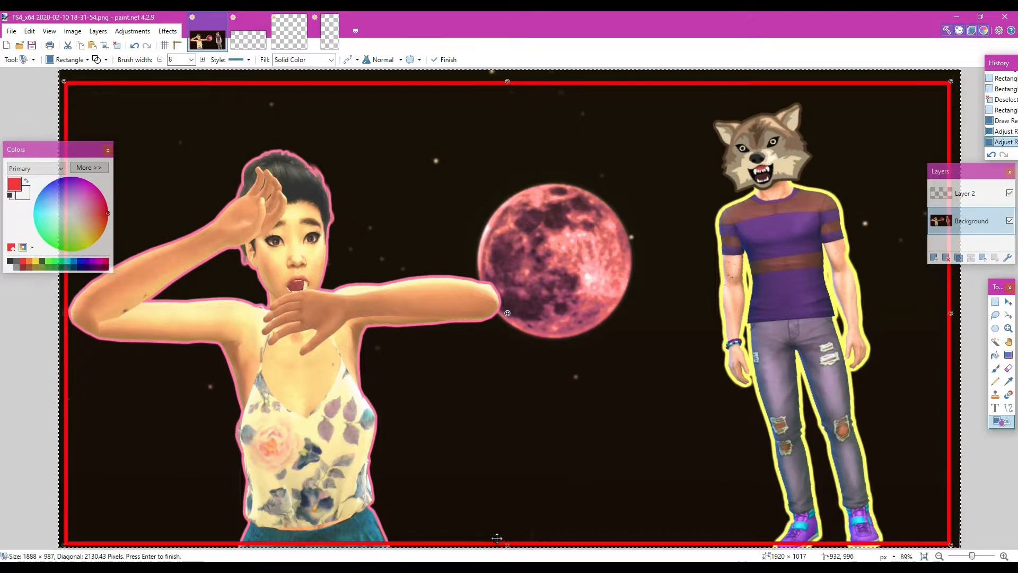
left_click_drag(504, 544, 506, 543)
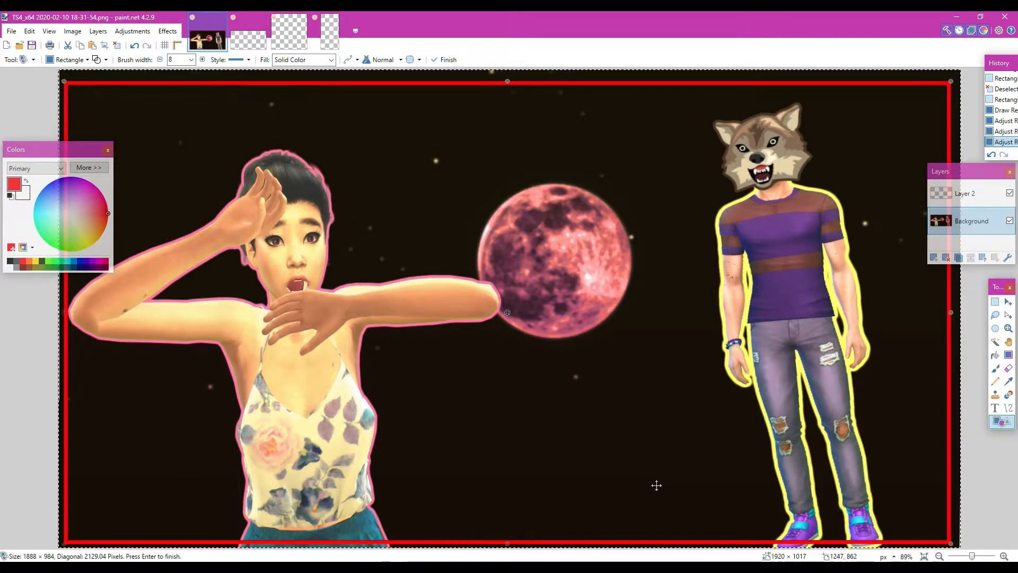
left_click_drag(953, 318, 960, 317)
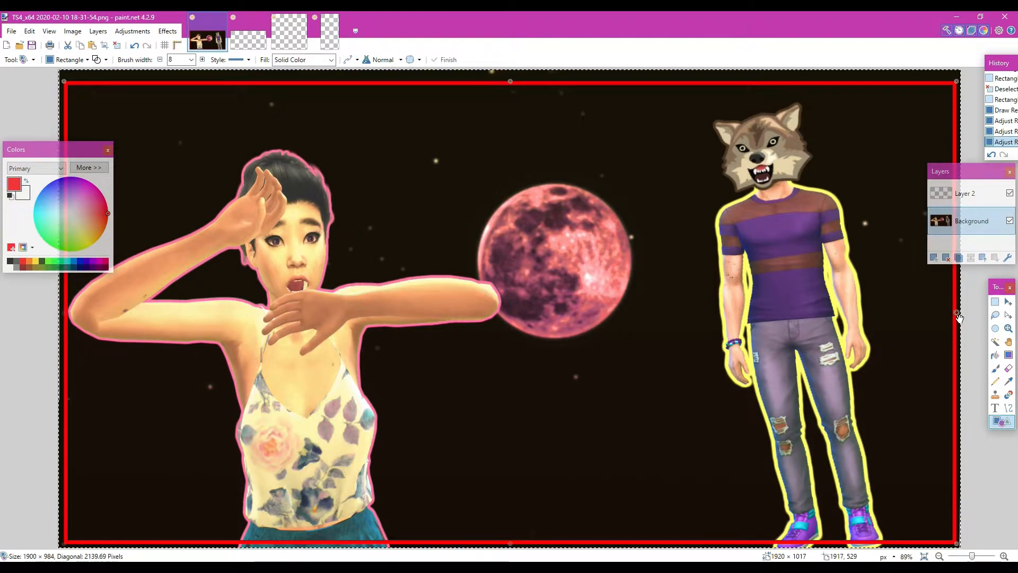
left_click_drag(511, 82, 510, 78)
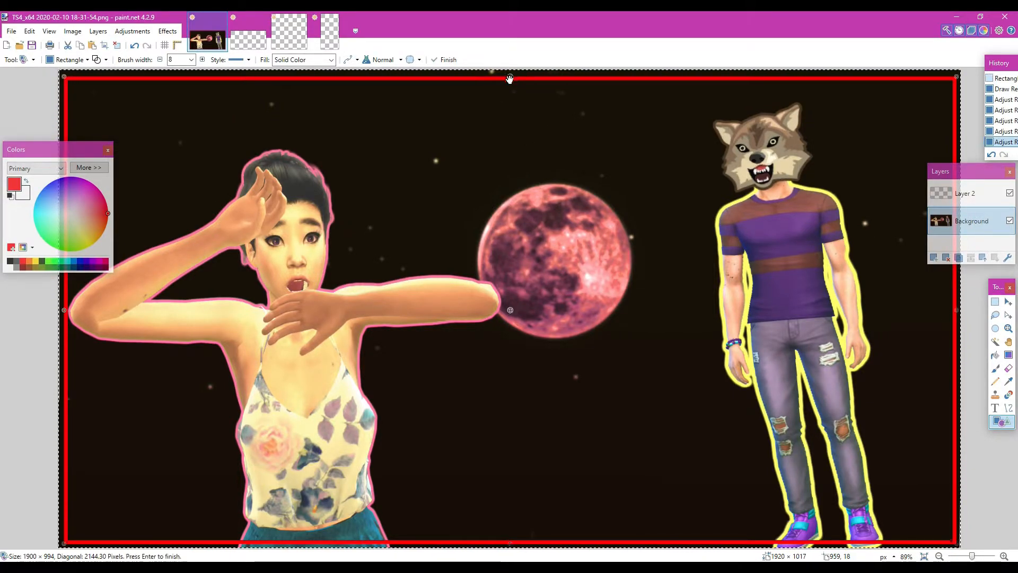
left_click(996, 303)
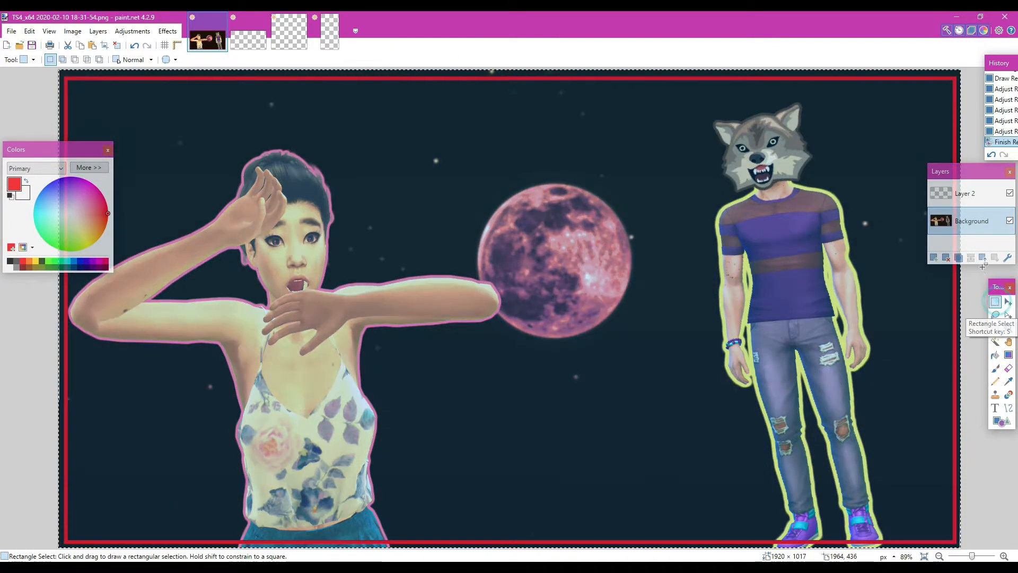
- On Layer 2, add the red text "IS he a Werewolf" in Beholder 144 between the two figures' lower bodies and shift it slightly up and left
left_click(974, 194)
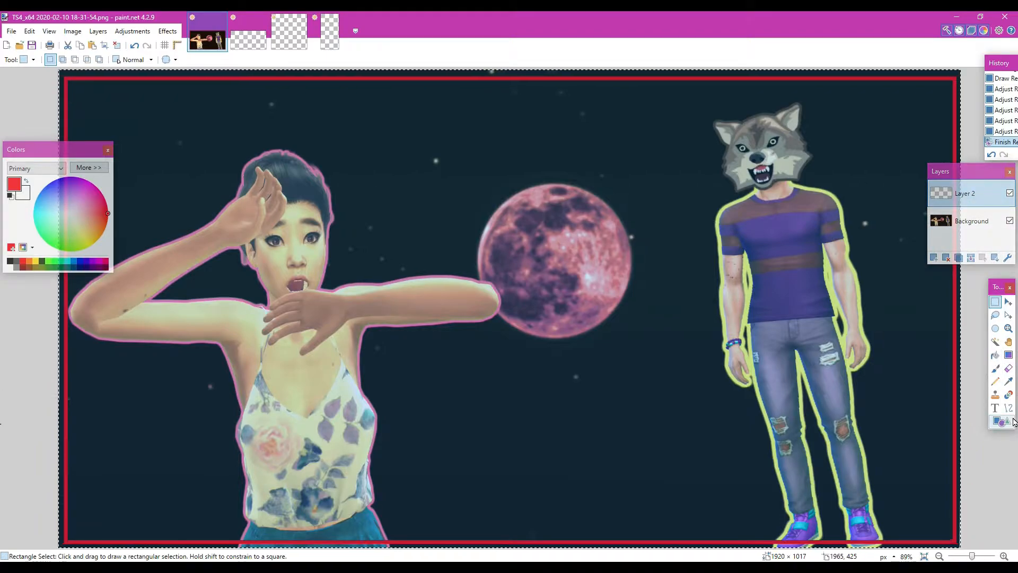
left_click(995, 408)
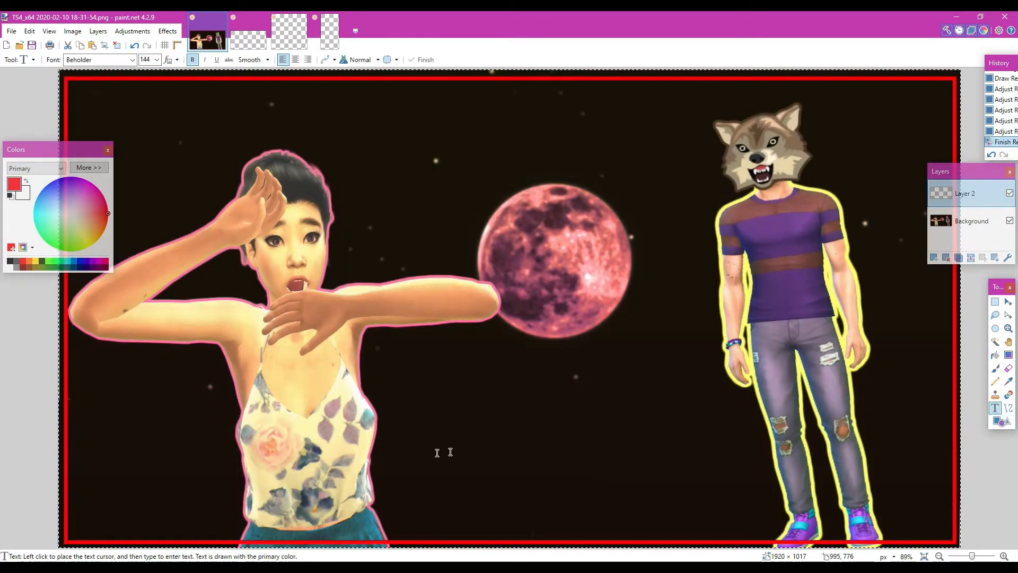
left_click(382, 485)
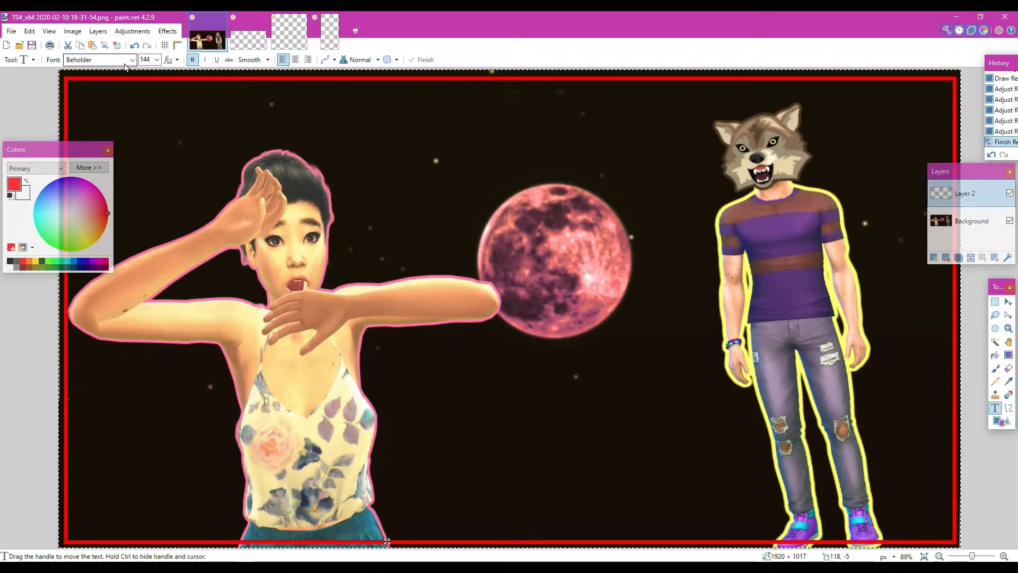
type("18")
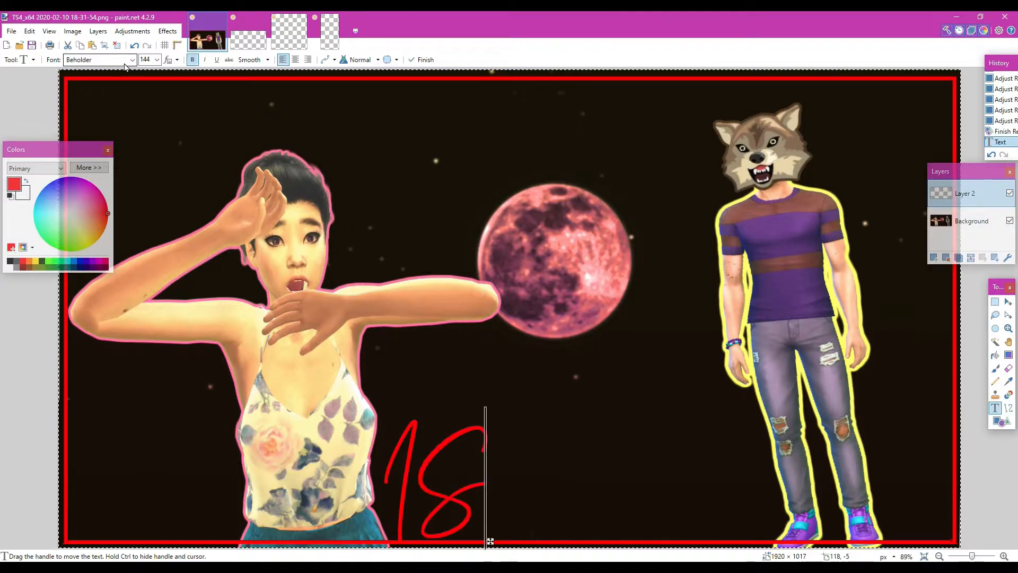
type(" he a")
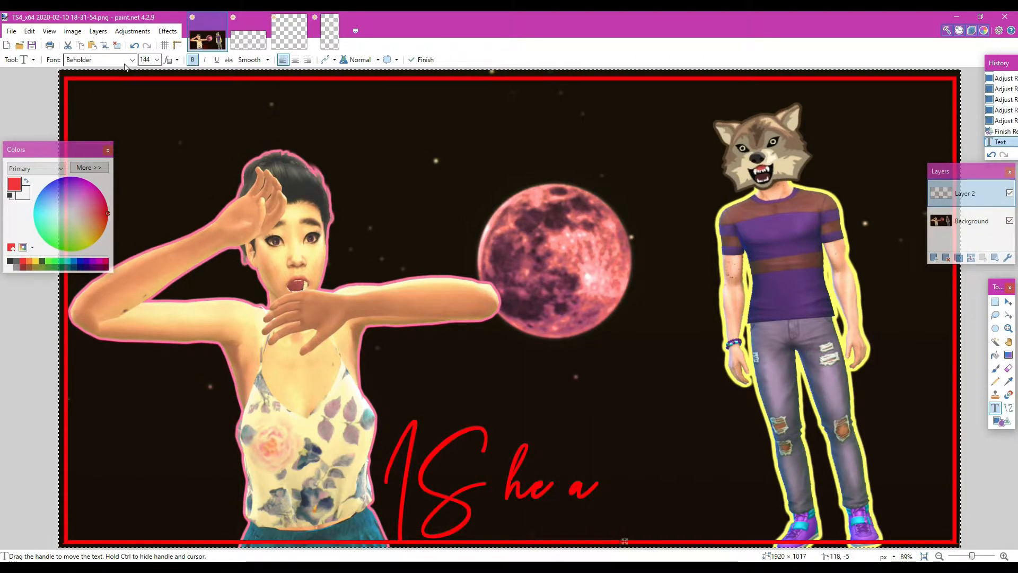
type(" Wh")
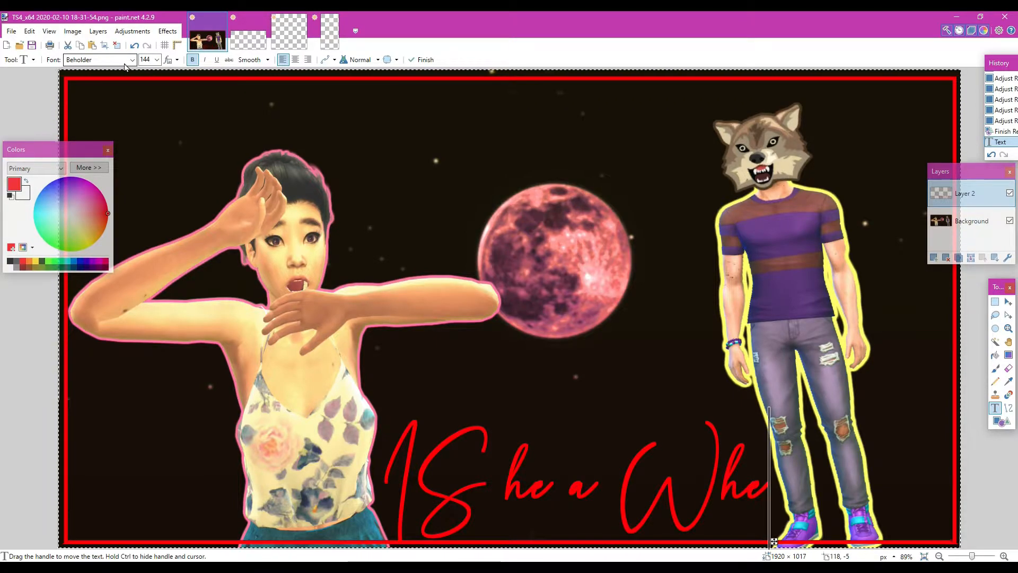
key("BackSpace")
type("erewolf")
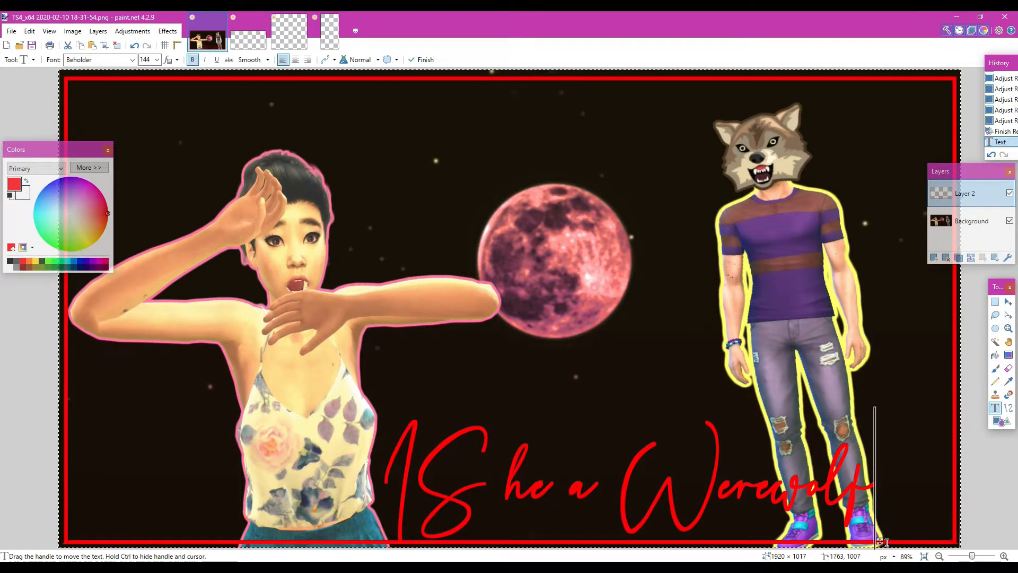
left_click_drag(878, 540, 834, 531)
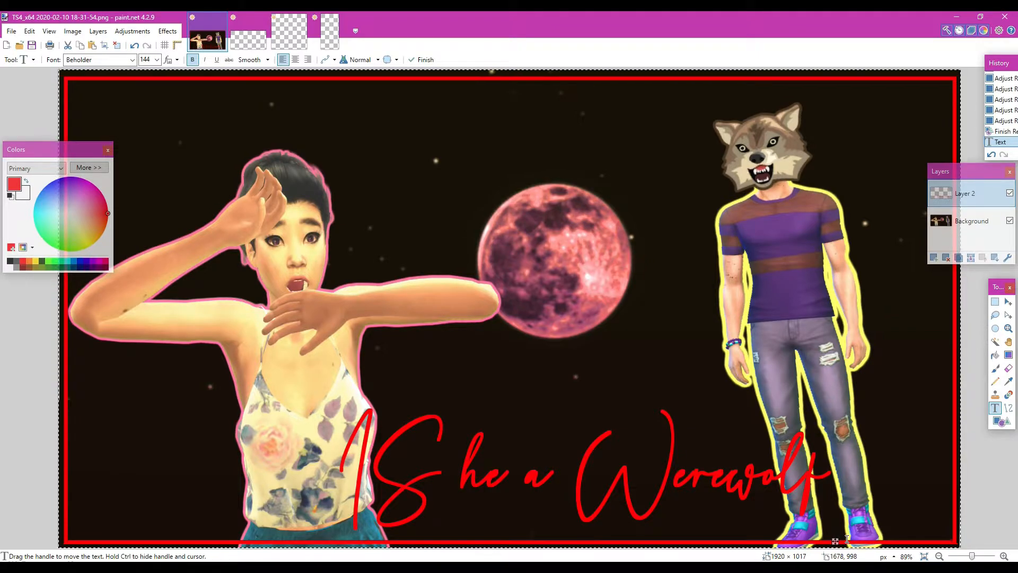
- Select a rectangle of about 1116 × 307 px around the title text and apply Outline Object in pale lavender, RGB 214, 201, 255
left_click(995, 301)
left_click(773, 328)
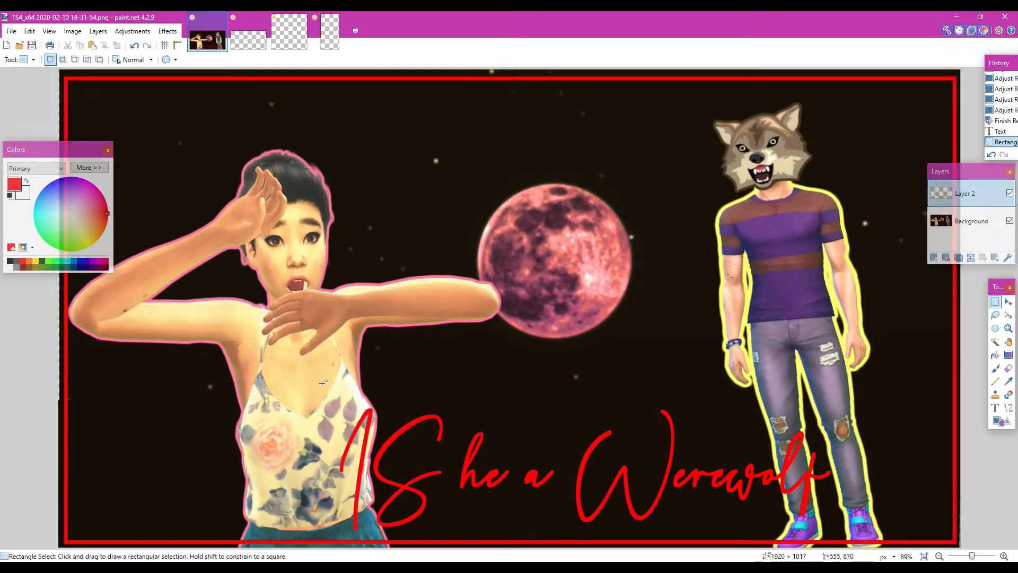
left_click_drag(325, 391, 850, 536)
left_click(166, 31)
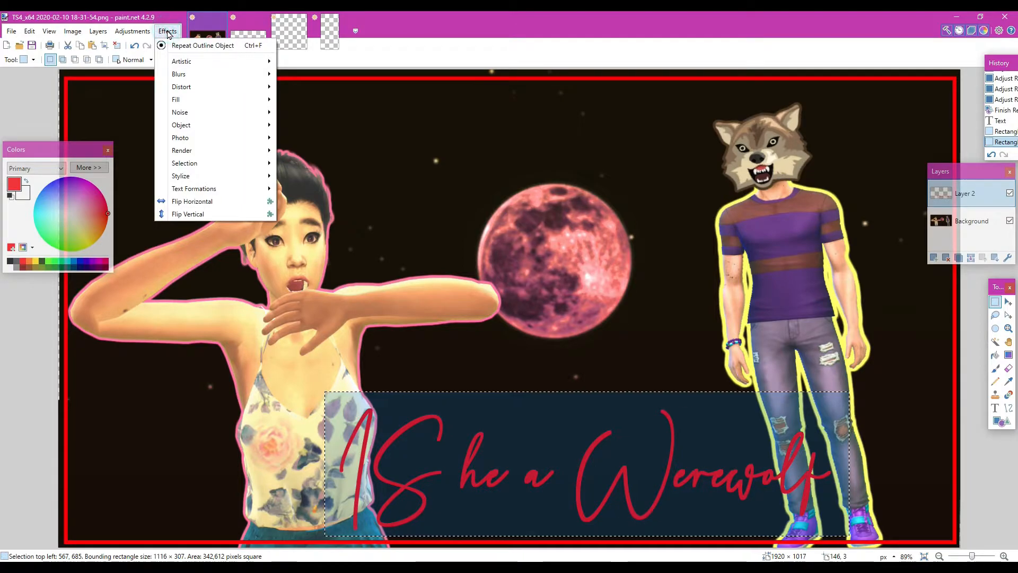
mouse_move(216, 124)
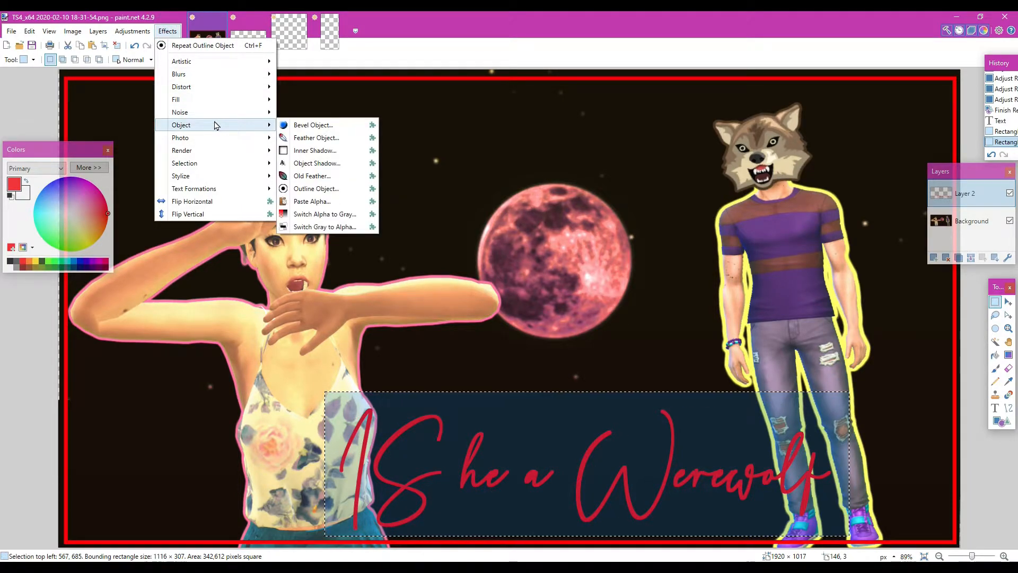
left_click(332, 189)
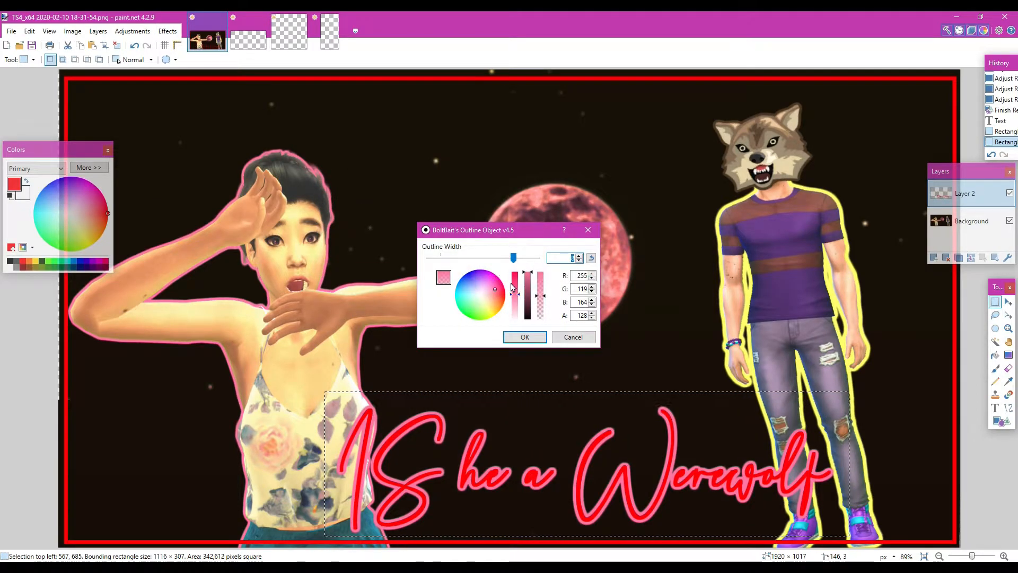
left_click_drag(495, 297, 484, 289)
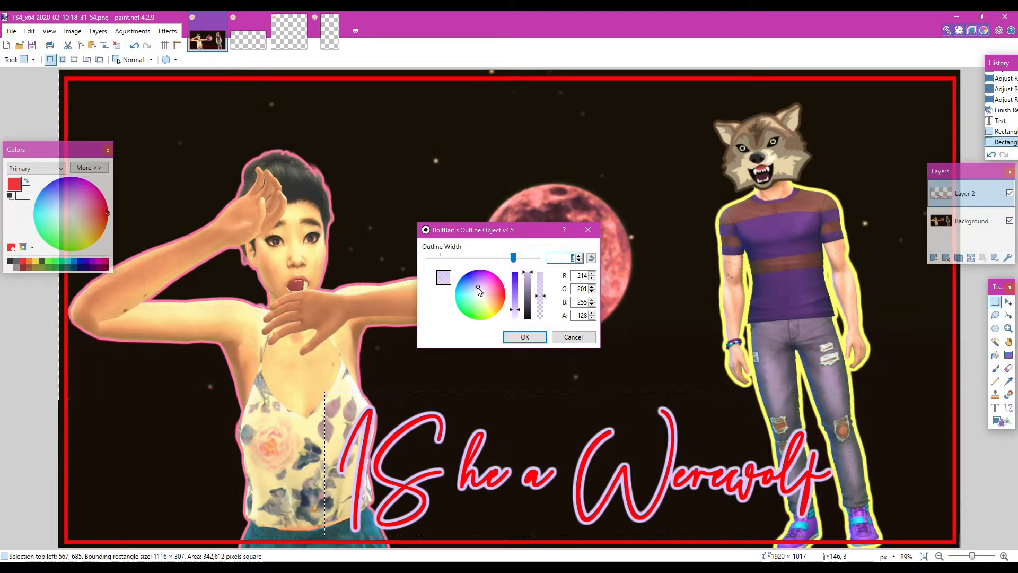
left_click(522, 336)
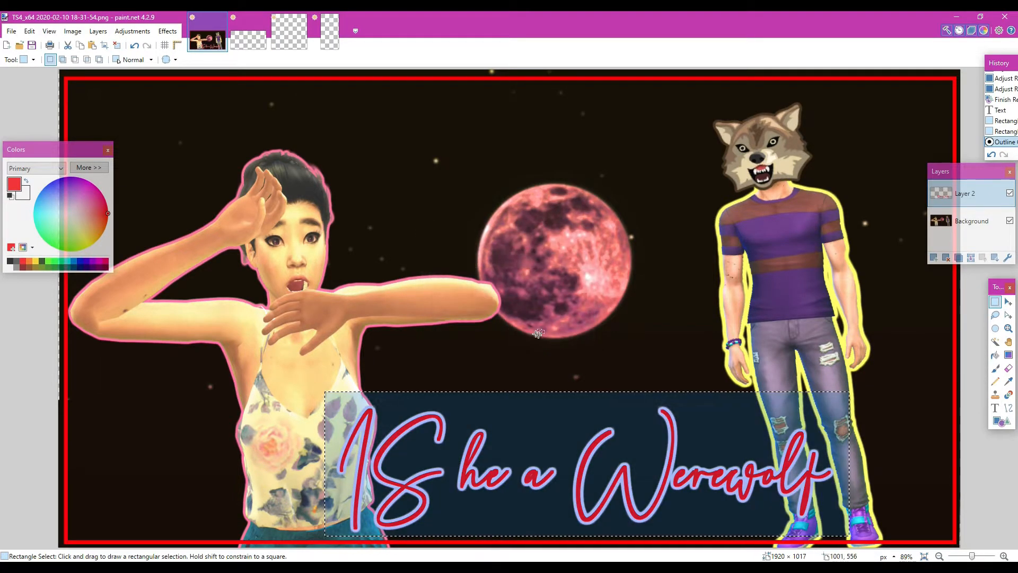
- Select the connected "erewolf" lettering with the Magic Wand at 50% tolerance and activate the Gradient tool
left_click(995, 341)
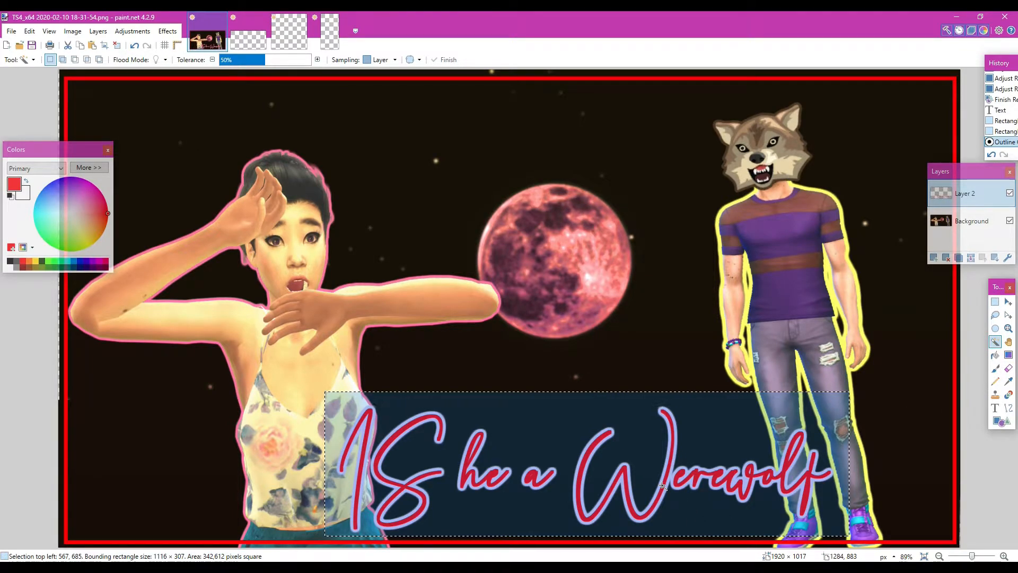
left_click(698, 473)
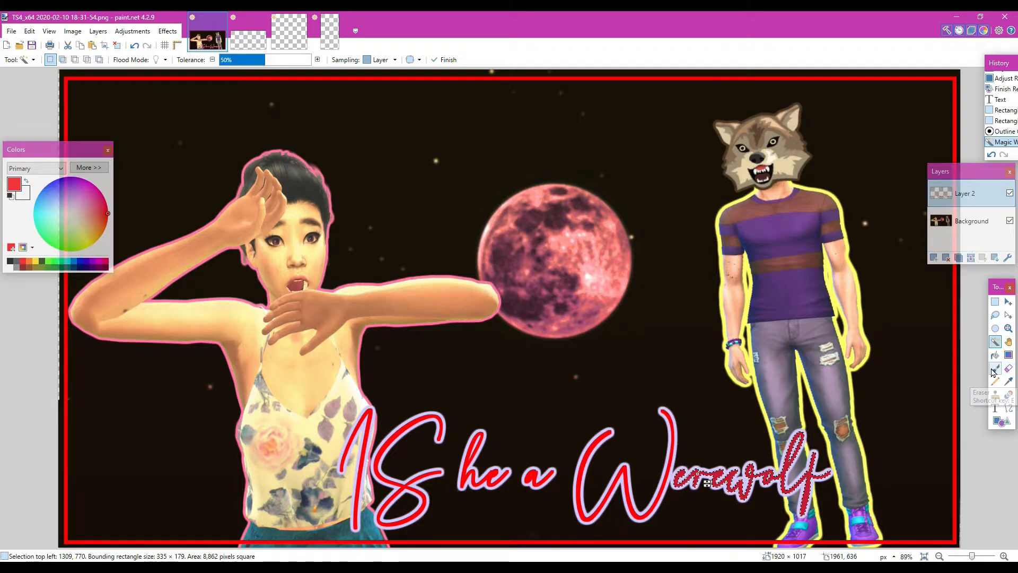
left_click(1008, 355)
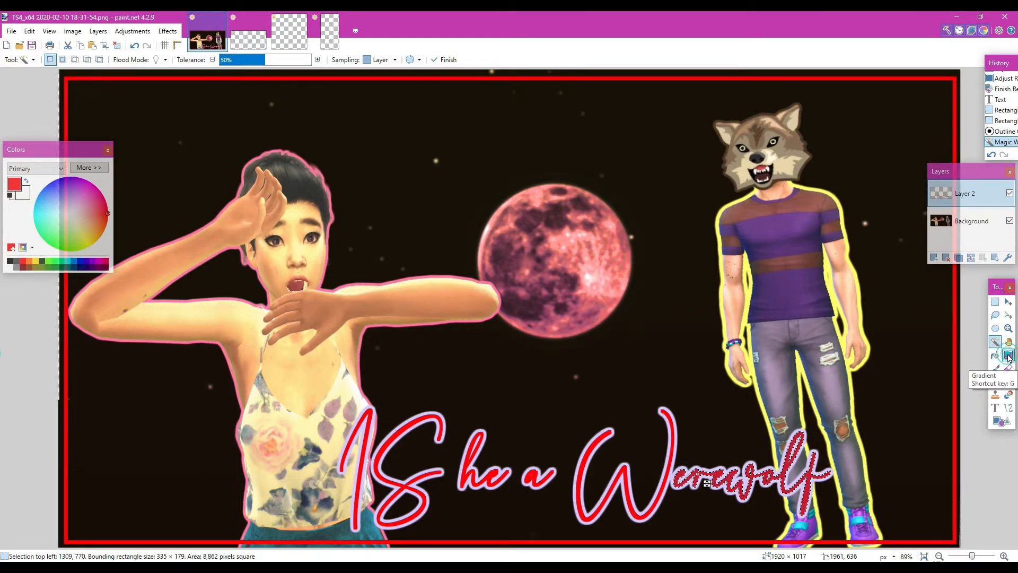
- Try a nearly vertical red-to-yellow gradient about 24 px long on the selected "erewolf" lettering, then clear the selection
left_click(28, 196)
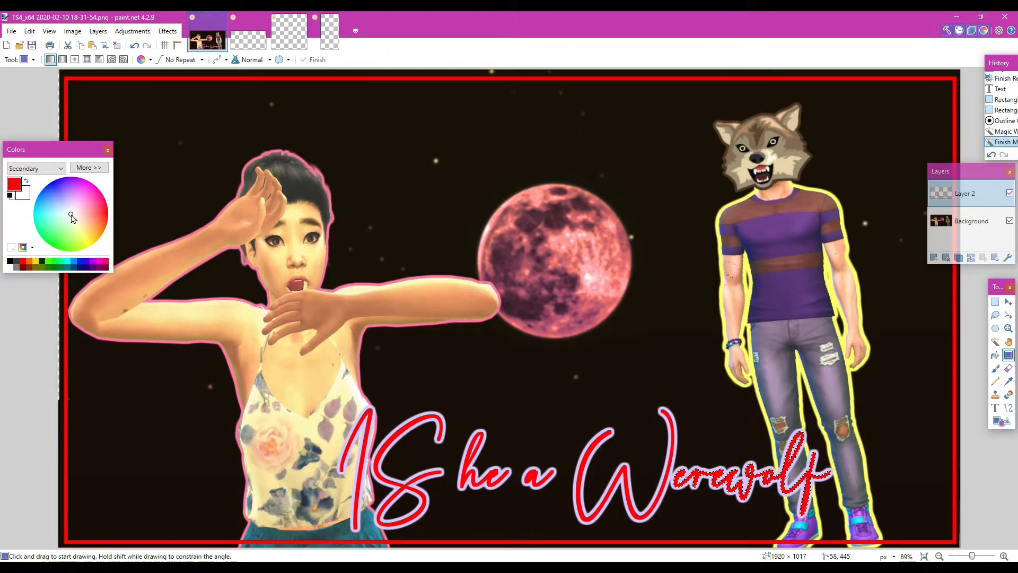
left_click_drag(69, 214, 90, 247)
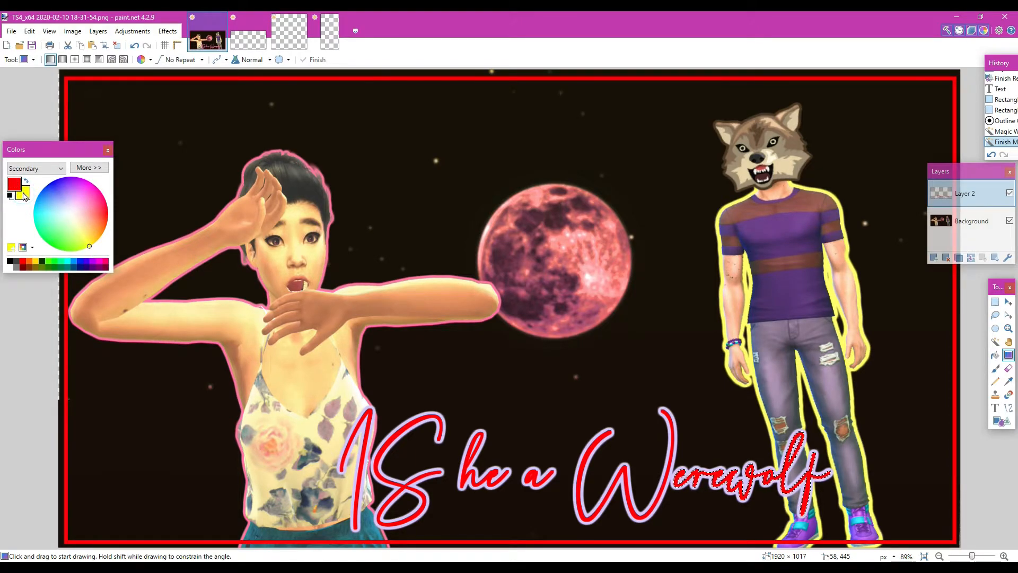
left_click(16, 185)
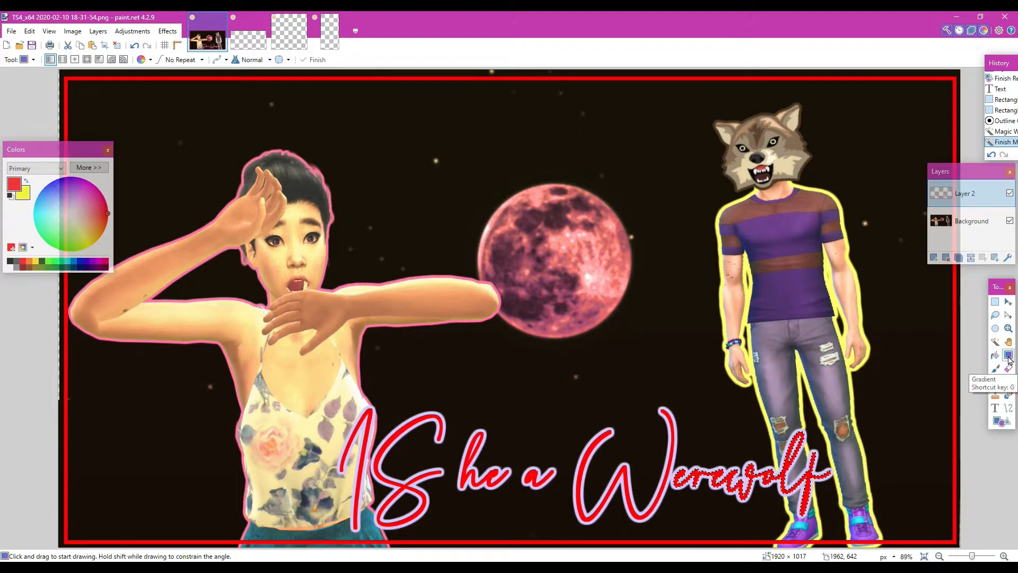
left_click_drag(578, 478, 578, 489)
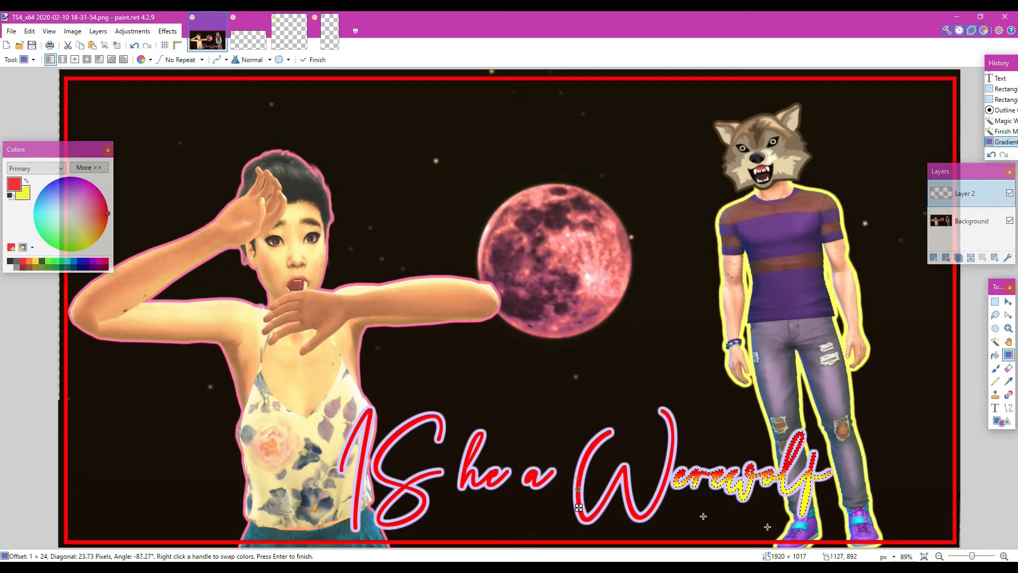
left_click(995, 301)
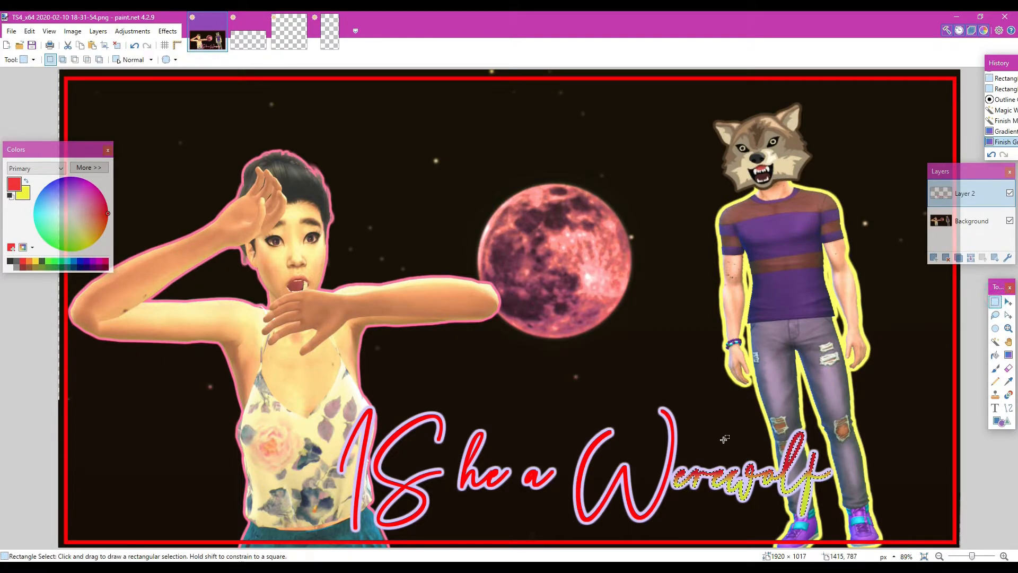
left_click(724, 439)
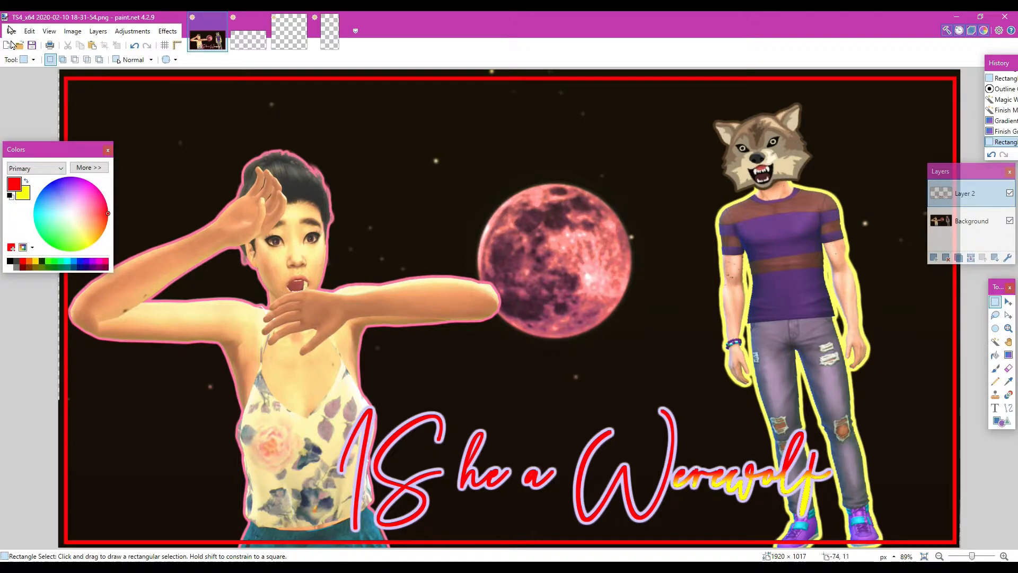
- Undo the deselection and the red-to-yellow gradient on the "erewolf" lettering
left_click(134, 47)
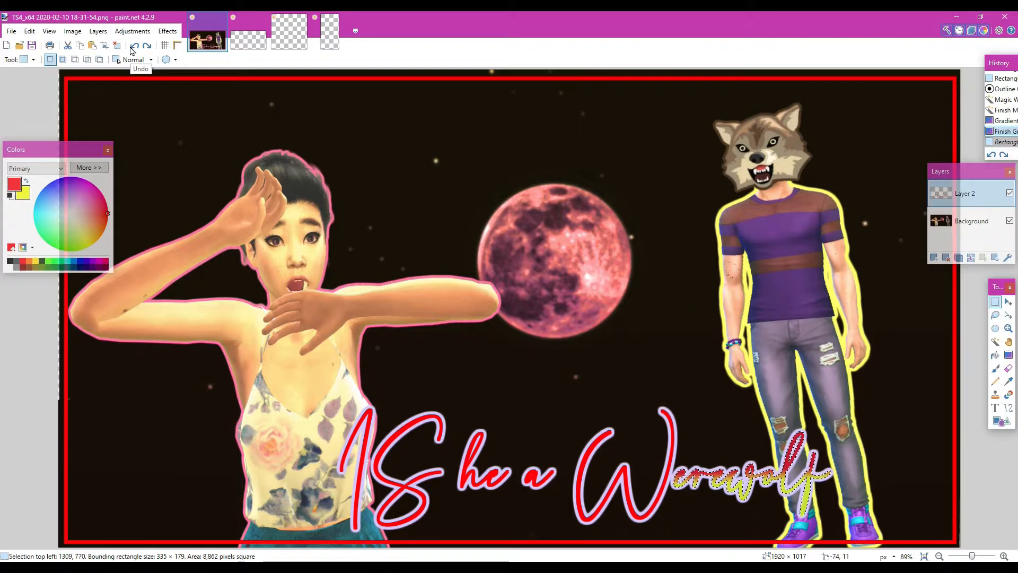
left_click(133, 46)
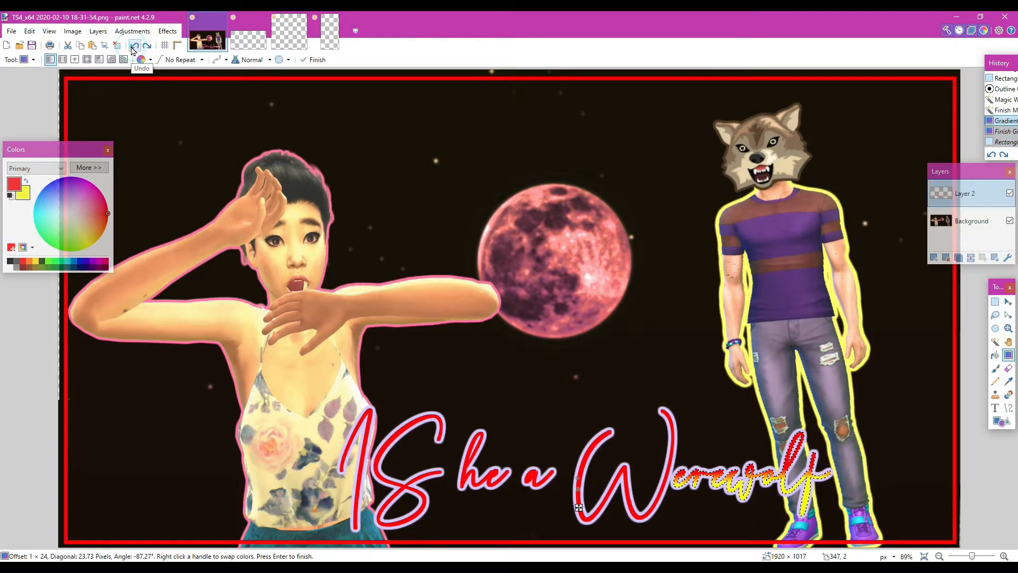
left_click(134, 46)
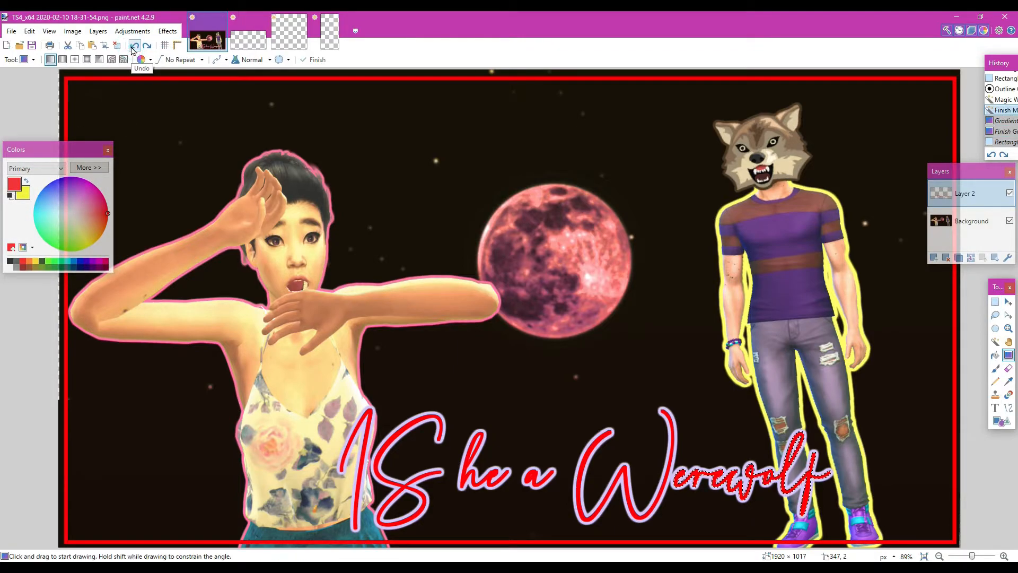
- Set the secondary color to dark green, apply a vertical red-to-green gradient about 28 px long to the selected "erewolf" lettering, and clear the selection
left_click(25, 196)
left_click(63, 246)
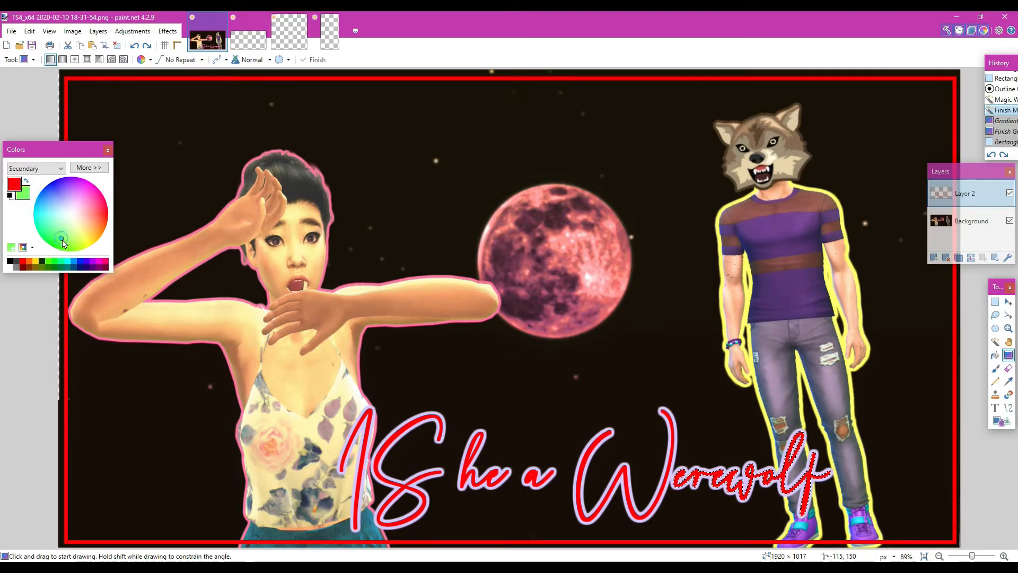
left_click(55, 268)
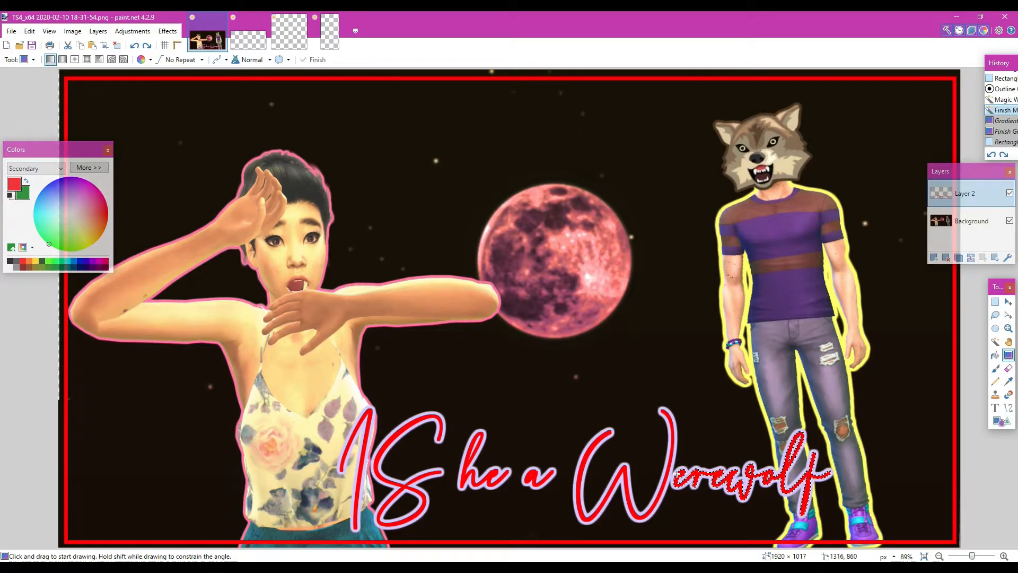
left_click(689, 487)
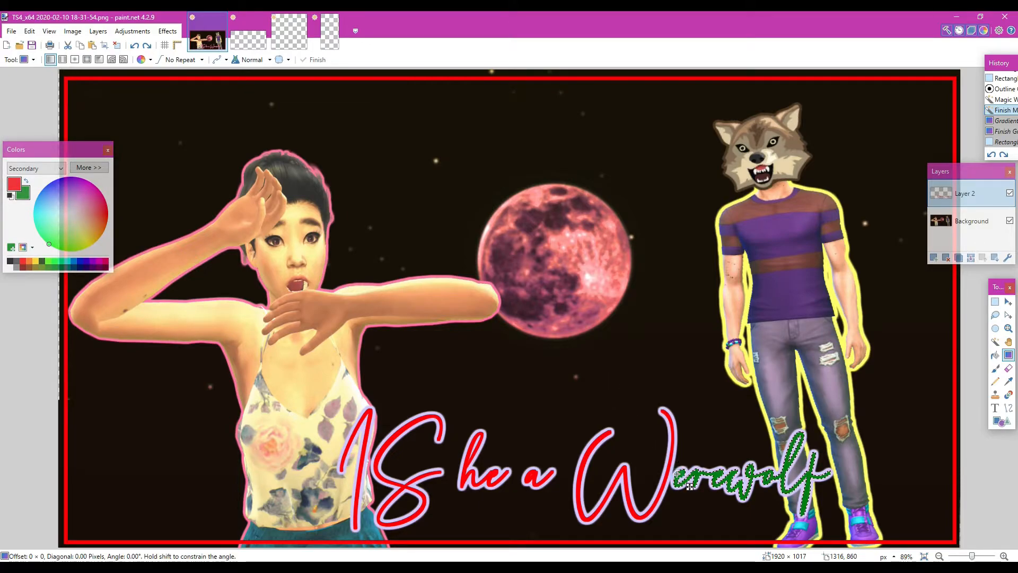
left_click_drag(689, 486, 680, 474)
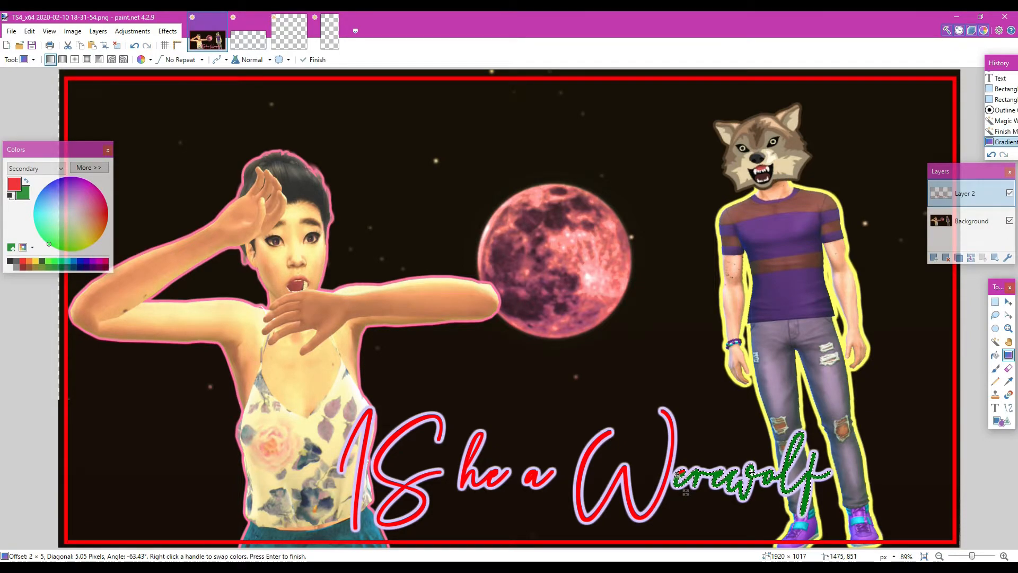
mouse_move(749, 488)
left_mouse_down()
mouse_move(763, 491)
mouse_move(756, 473)
left_mouse_up()
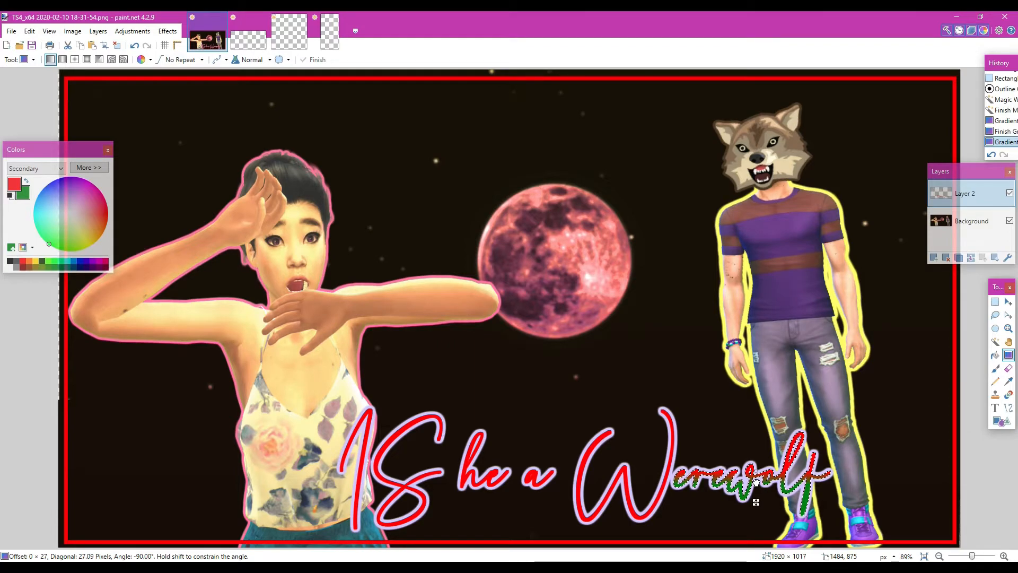
left_click_drag(756, 482, 756, 481)
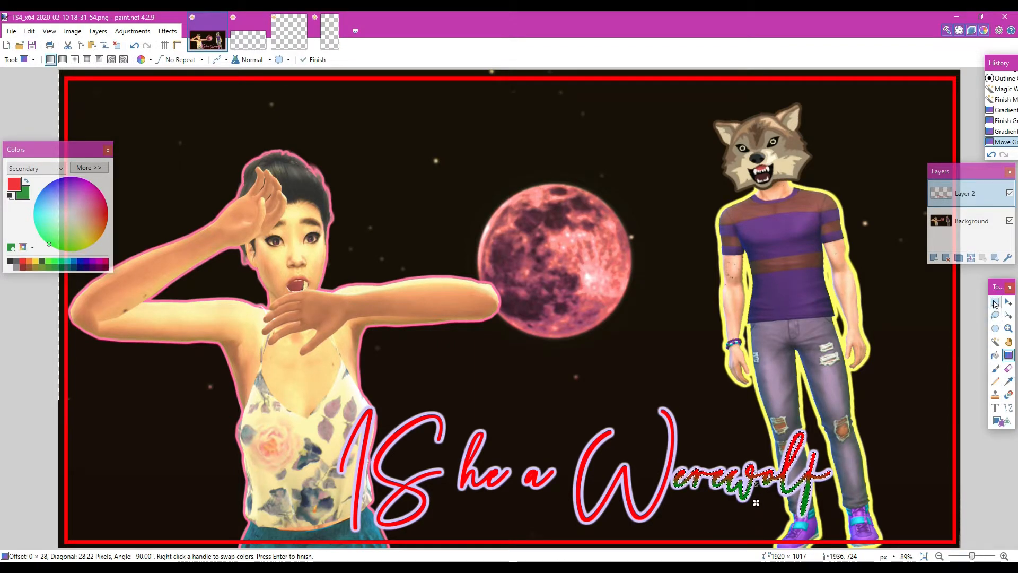
left_click(994, 303)
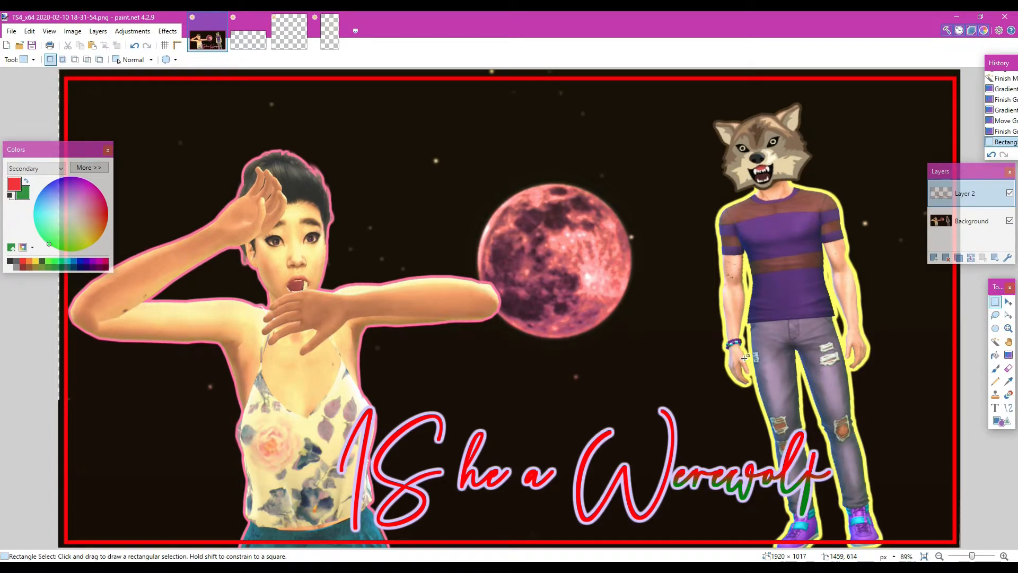
- Select the title's capital "W" with the Magic Wand at 50% tolerance
left_click(995, 342)
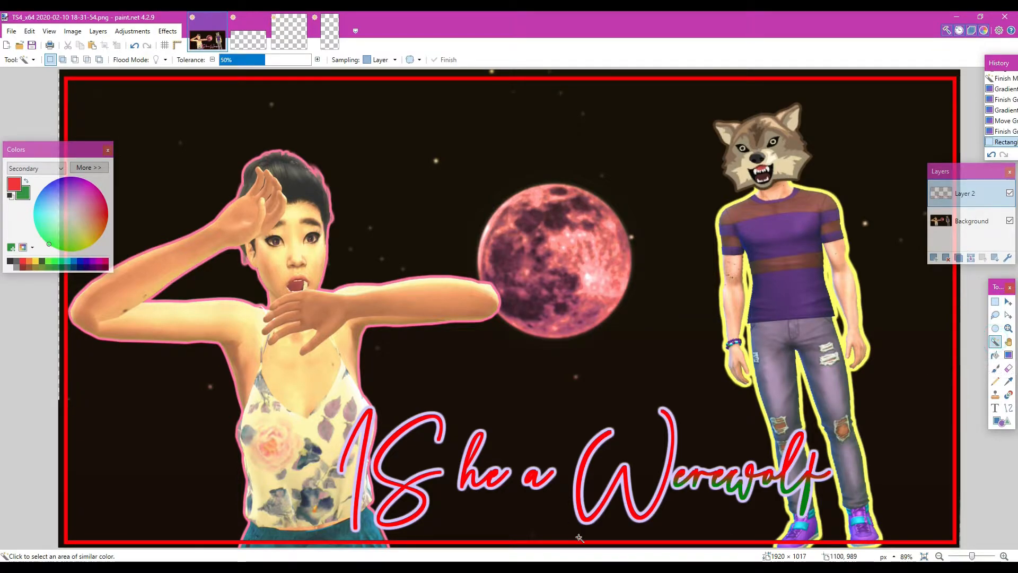
left_click(632, 506)
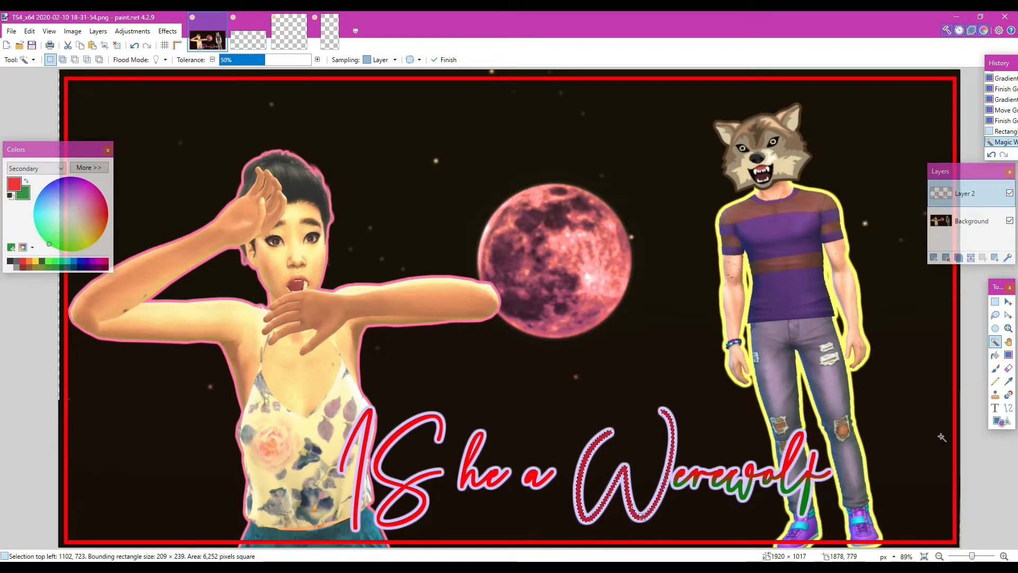
left_click(1008, 370)
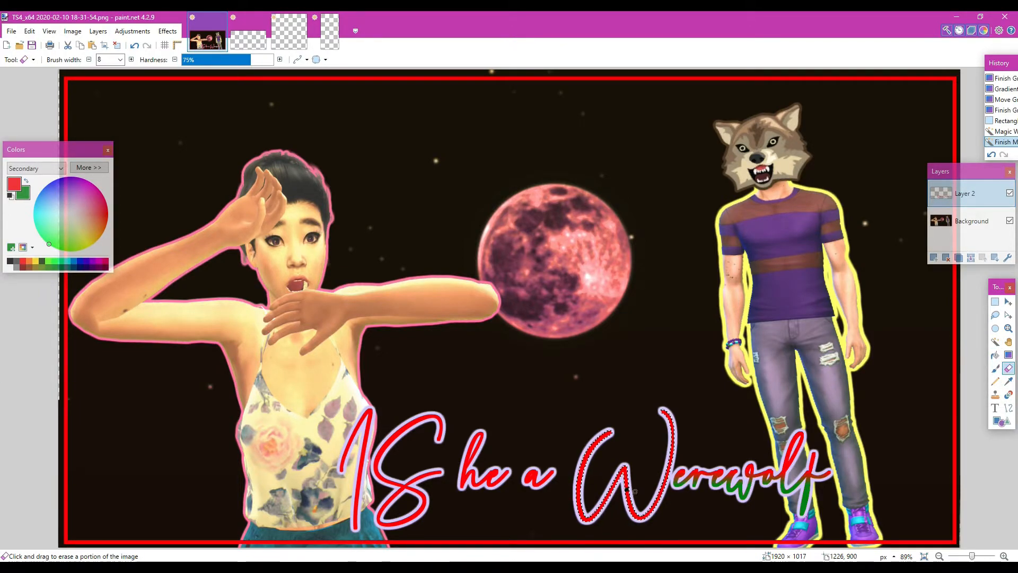
left_click(627, 489)
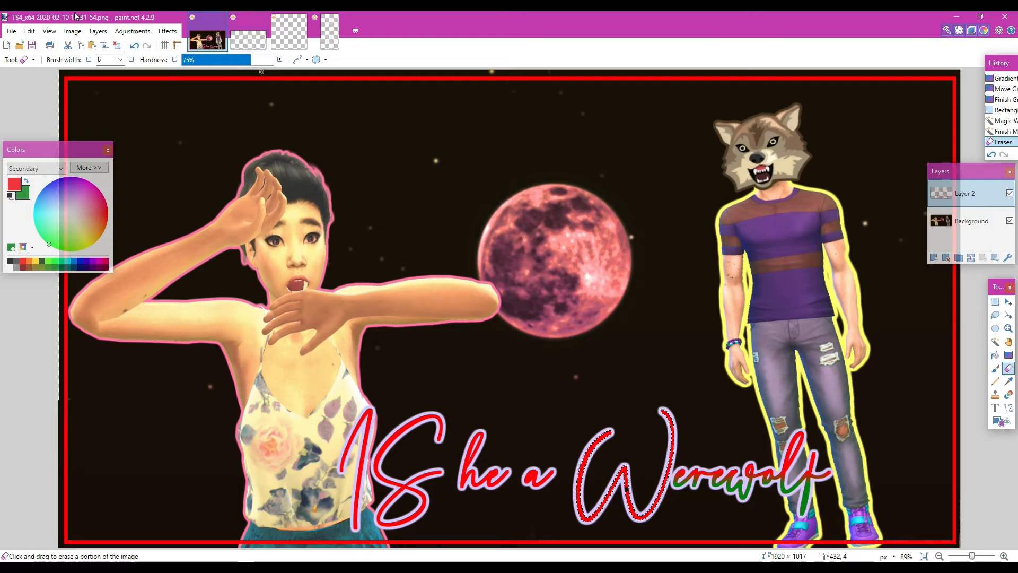
left_click(136, 47)
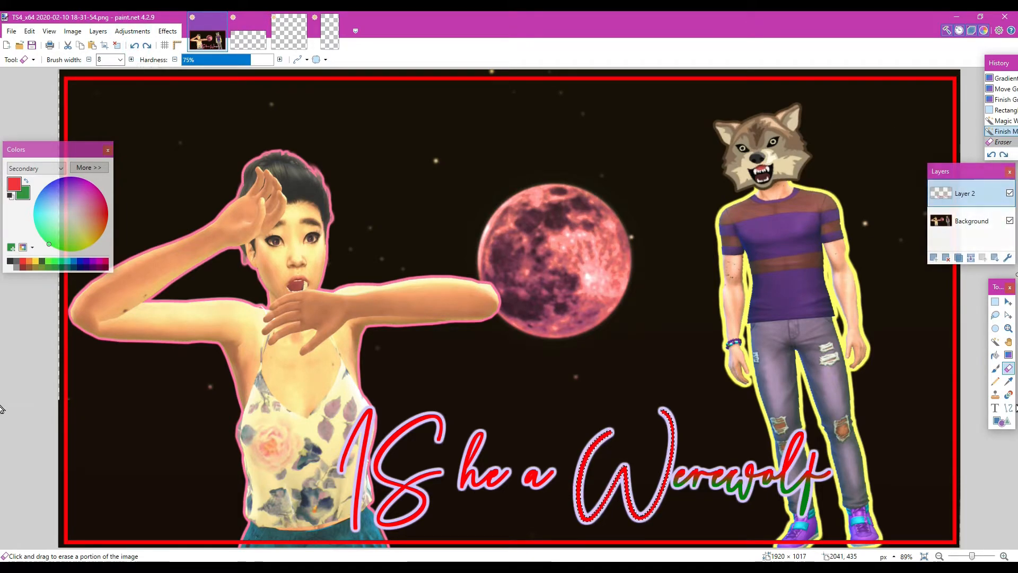
- Apply a short vertical red-to-green gradient to the selected "W" and finish it
left_click(1008, 355)
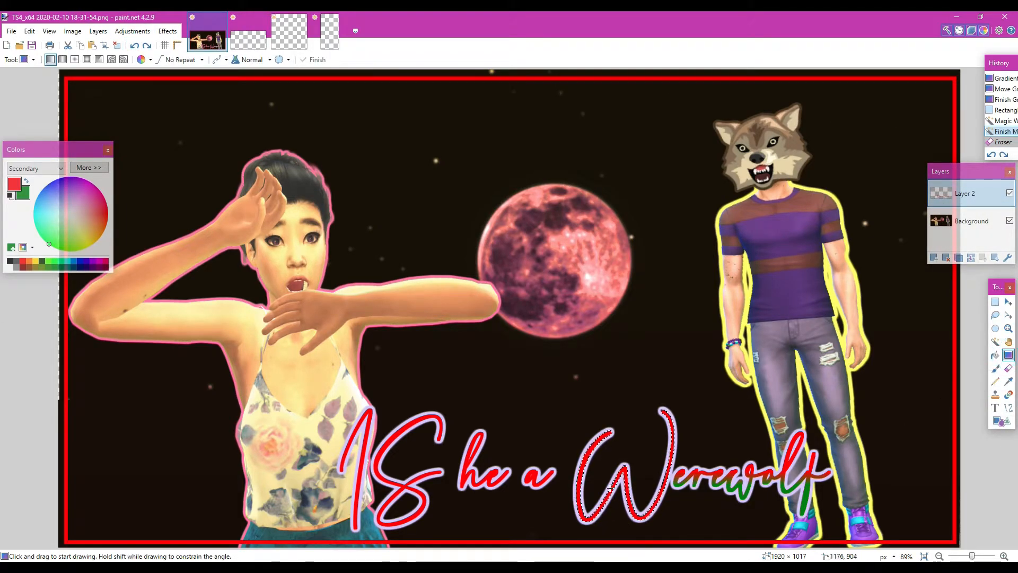
left_click_drag(612, 481, 613, 486)
left_click(1004, 303)
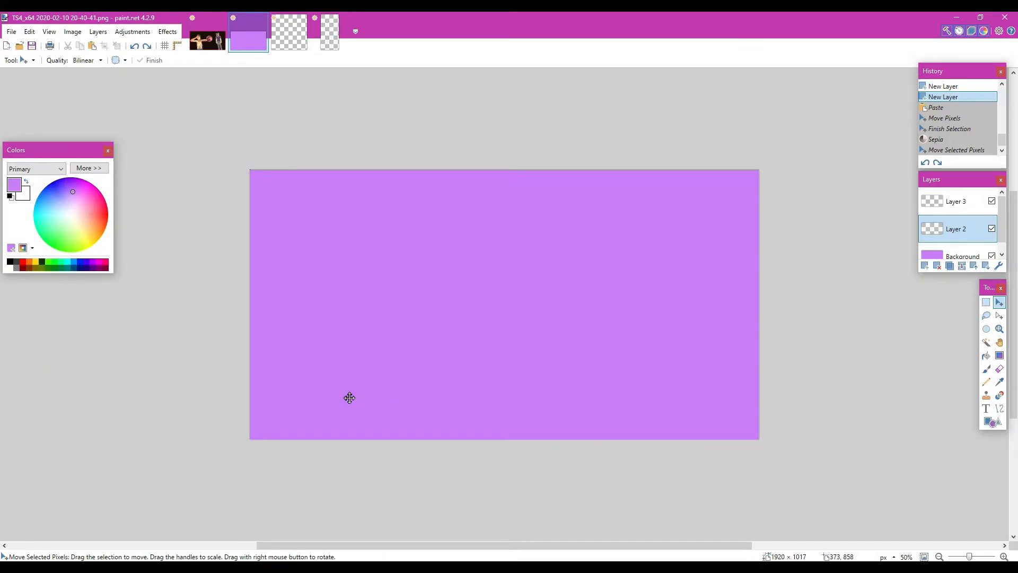
- Paste the copied "IS he a Werewolf" title onto Layer 2 of the plain purple image
left_click(986, 409)
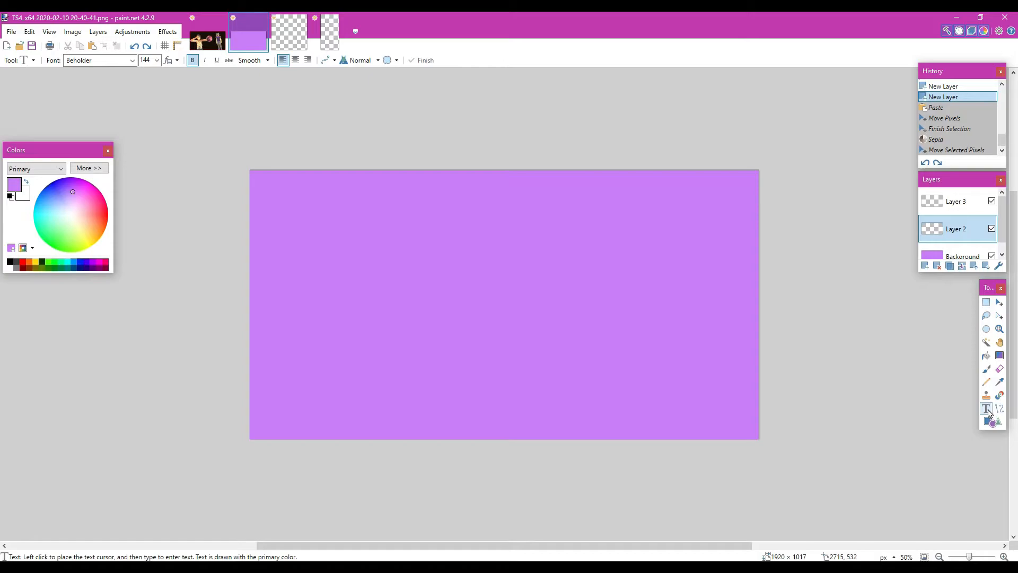
left_click(984, 305)
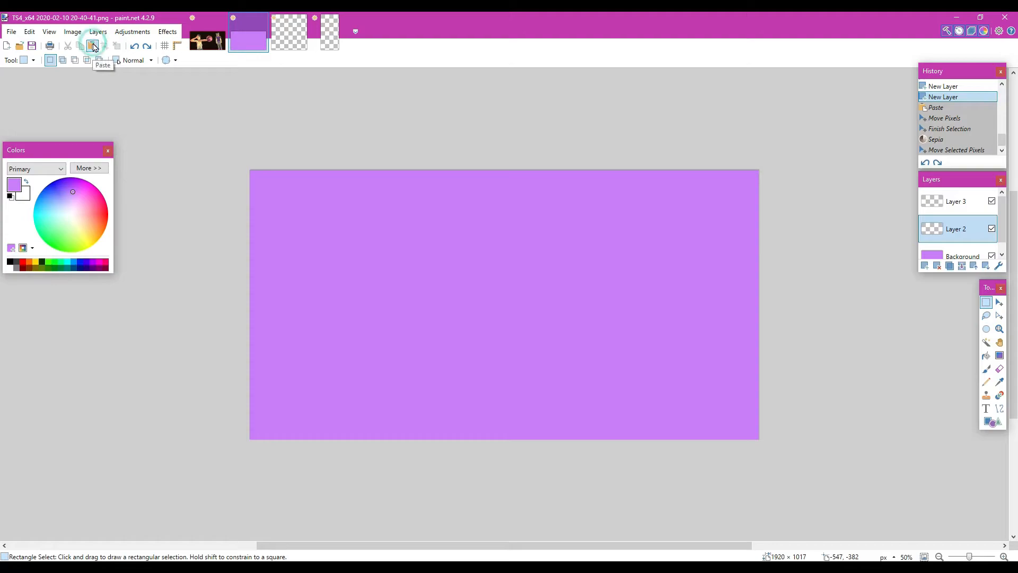
left_click(93, 47)
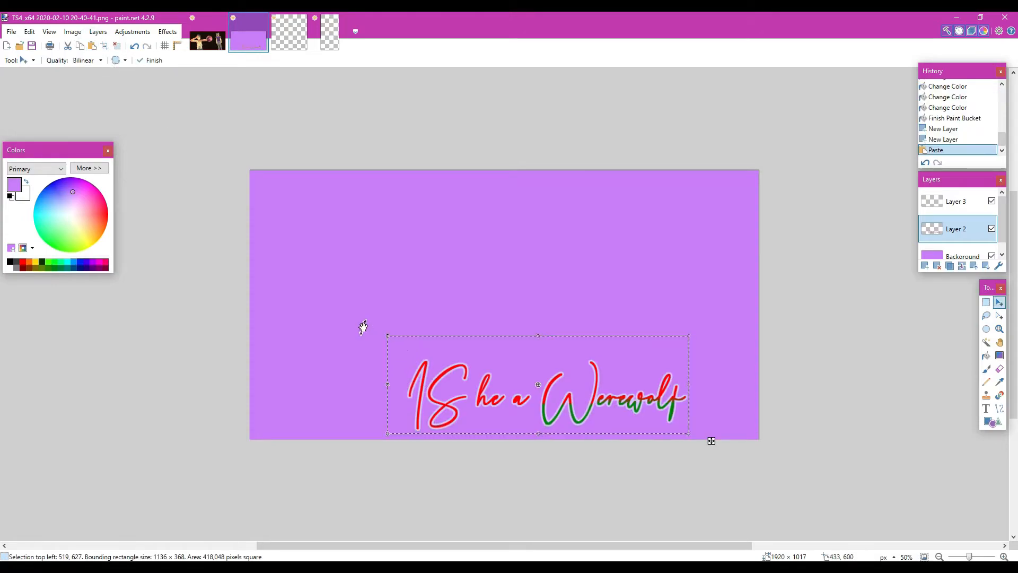
- Enlarge the pasted title to about 1442 × 444 px, move it to the middle of the canvas, and cut and repaste it in place
left_click_drag(387, 335, 307, 317)
left_click_drag(474, 400, 474, 347)
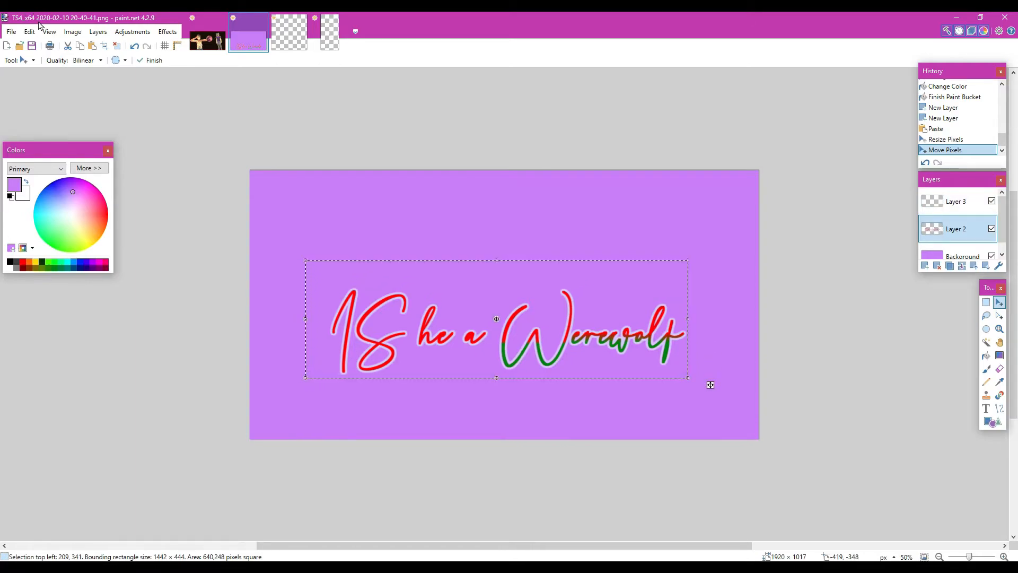
left_click(67, 47)
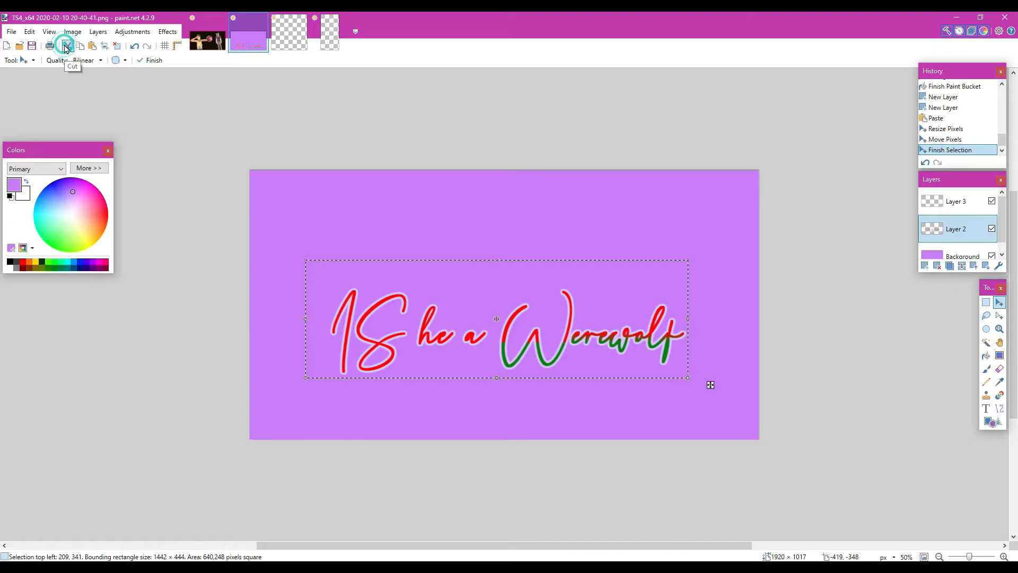
left_click(92, 47)
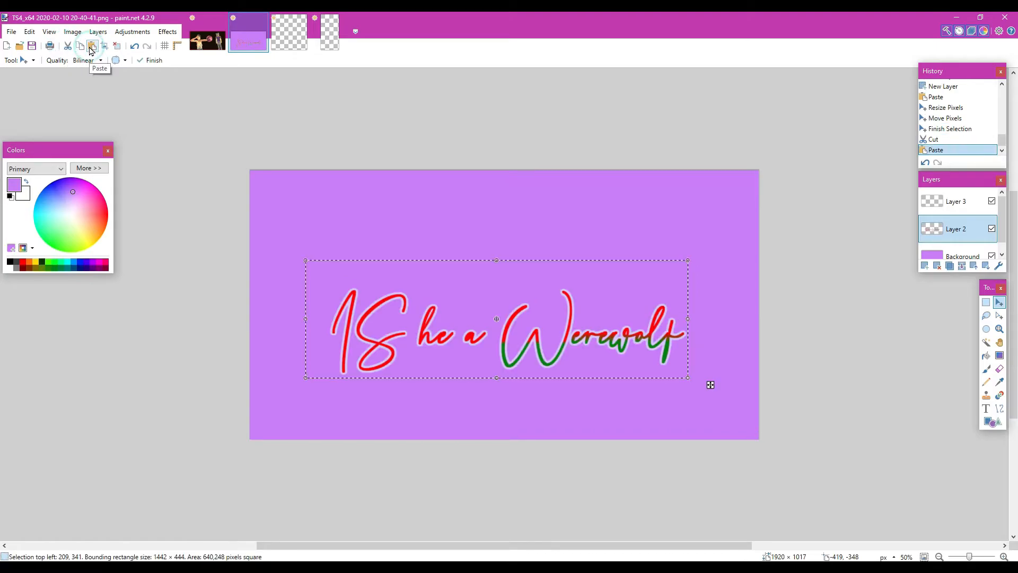
- Try turning the title solid black with Hue / Saturation set to hue -180, saturation 0 and lightness -100
left_click(125, 35)
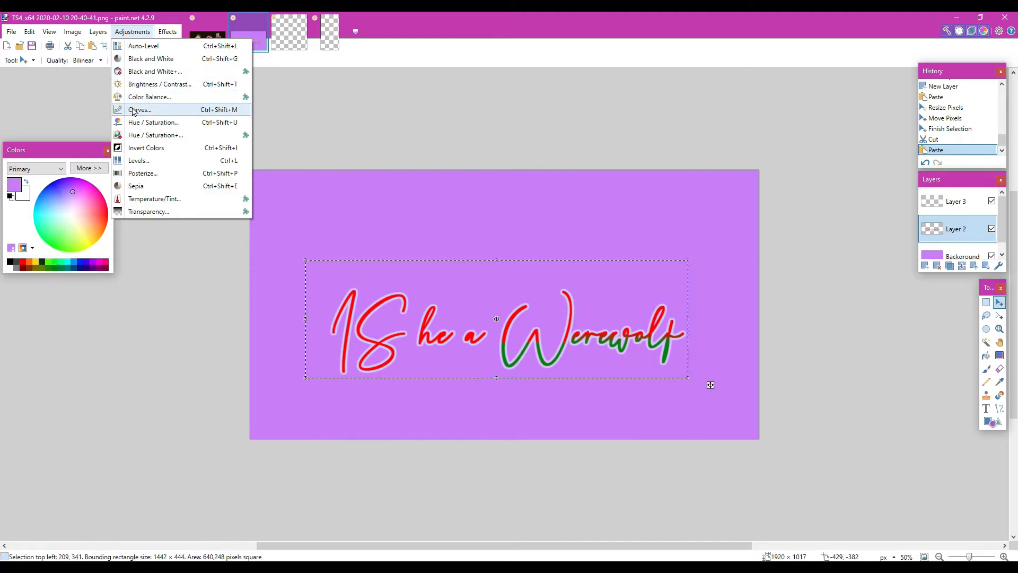
left_click(141, 123)
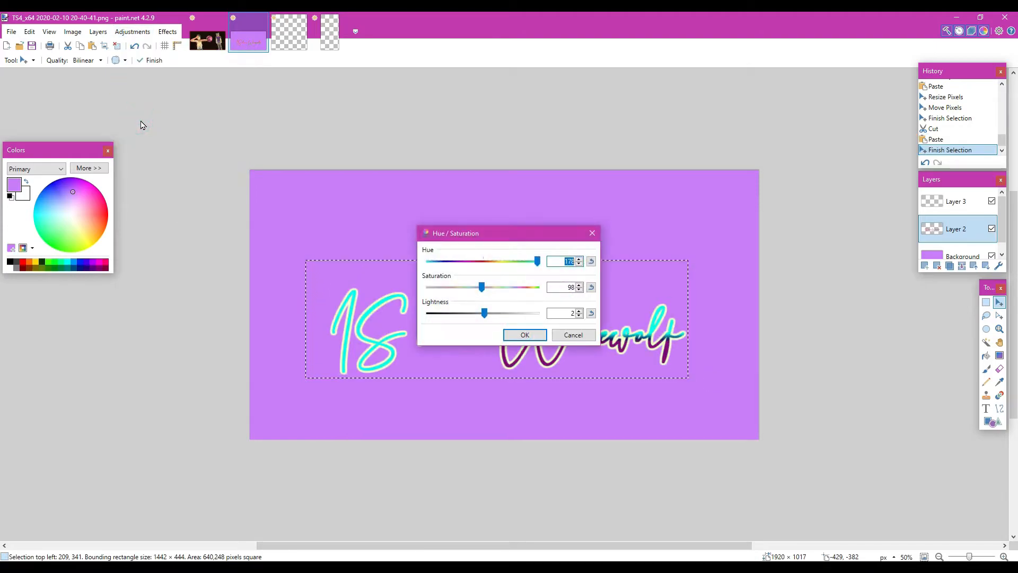
left_click_drag(484, 313, 428, 313)
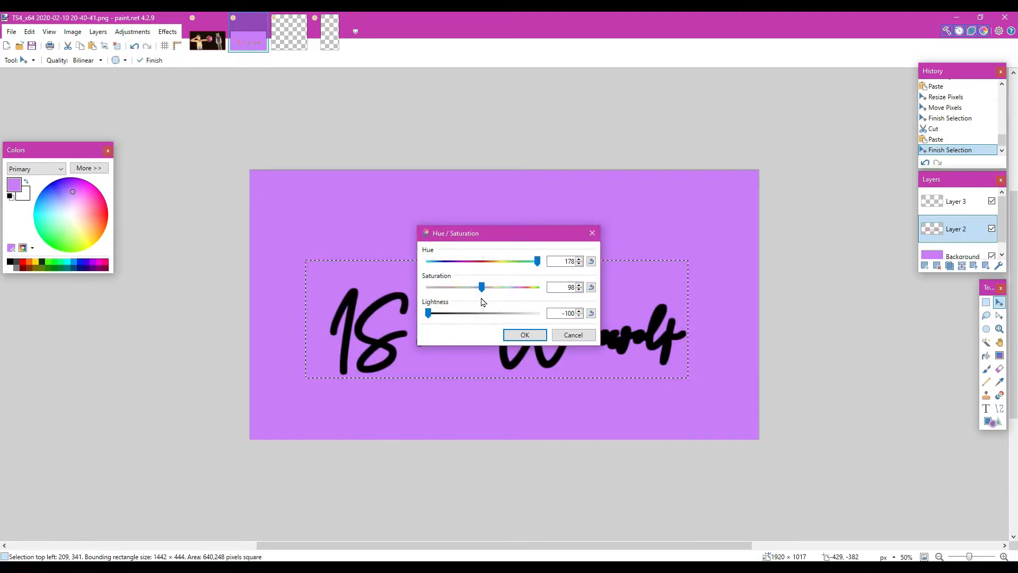
left_click_drag(483, 289, 427, 284)
left_click_drag(539, 263, 382, 279)
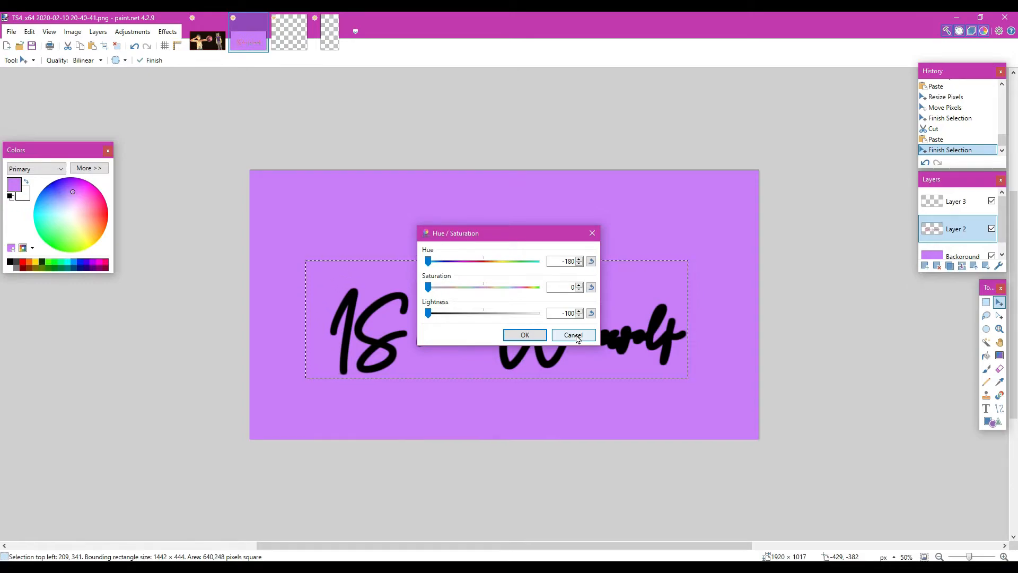
left_click(524, 334)
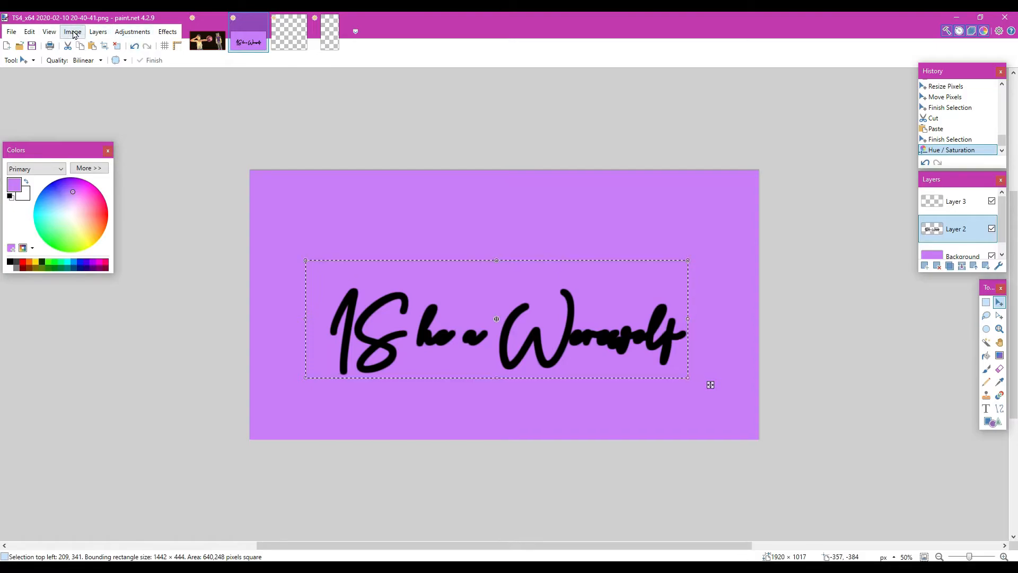
- Try an opacity of 63 on Layer 2, then undo both the opacity and the Hue / Saturation changes
left_click(98, 32)
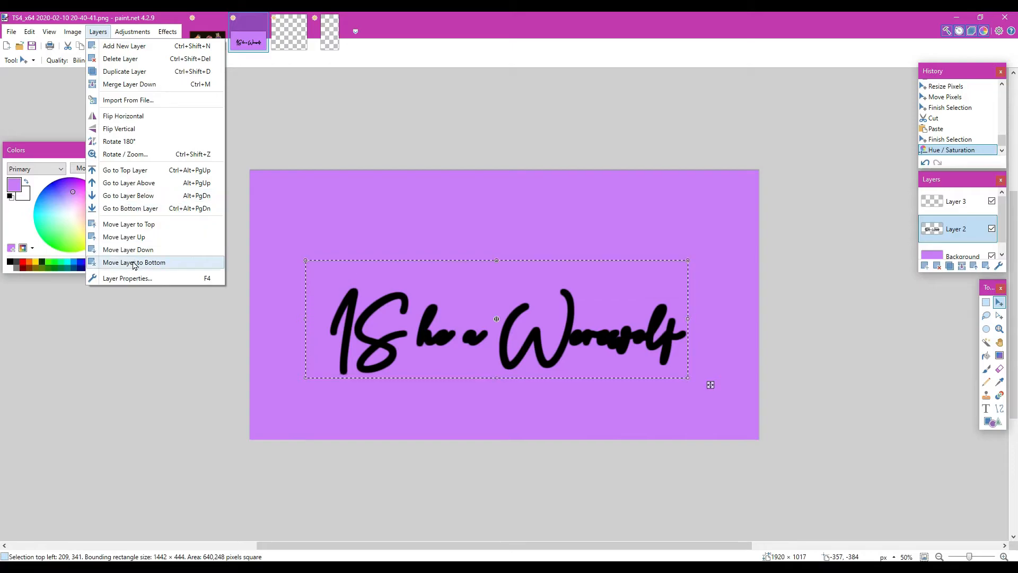
left_click(132, 279)
left_click_drag(539, 320, 472, 320)
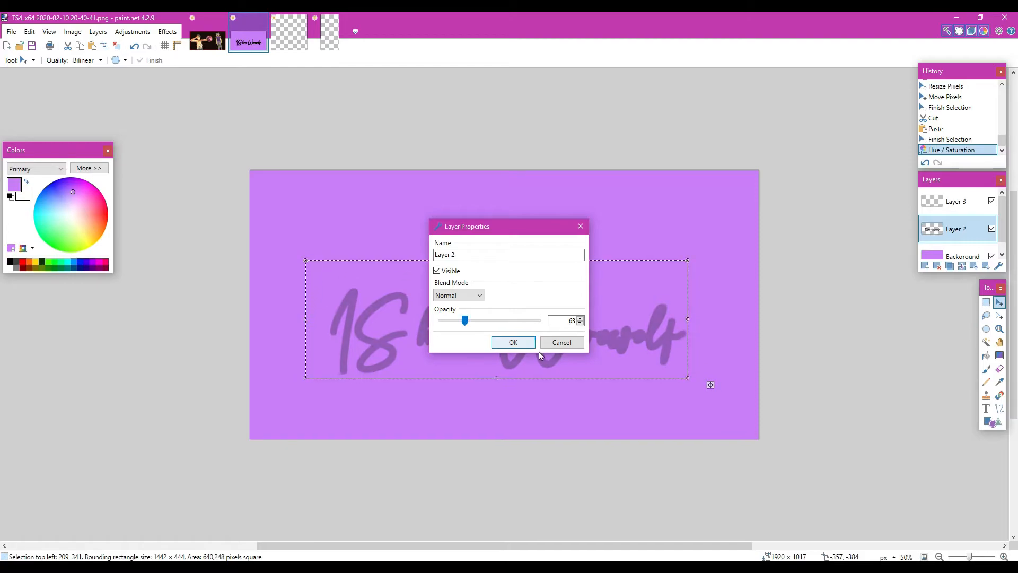
left_click(517, 342)
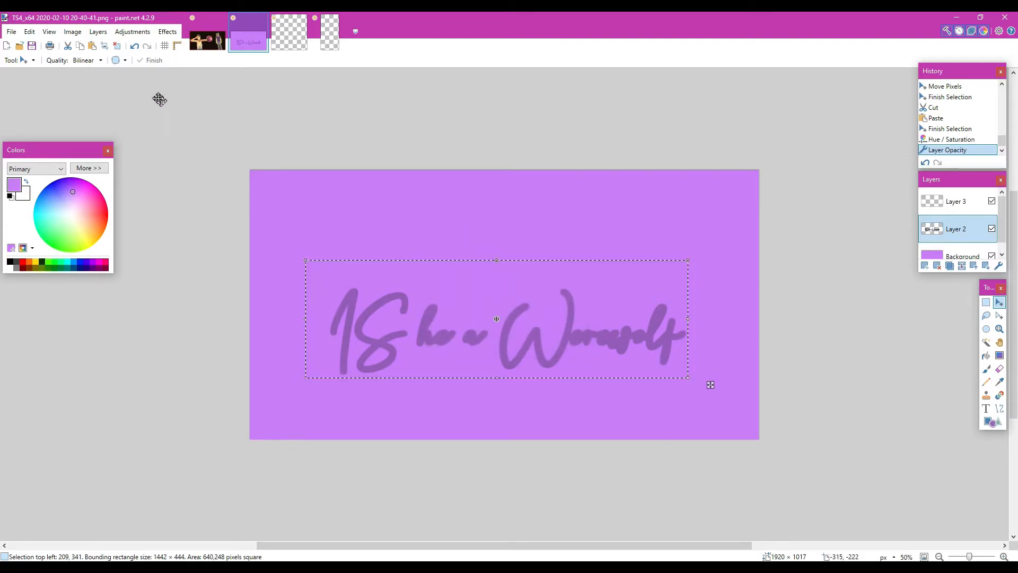
left_click(134, 48)
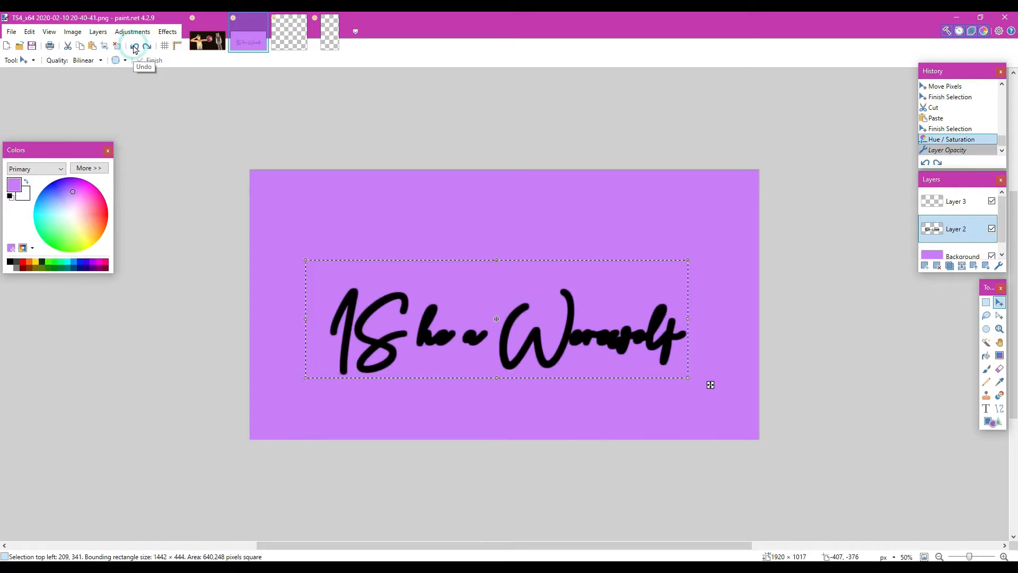
left_click(135, 48)
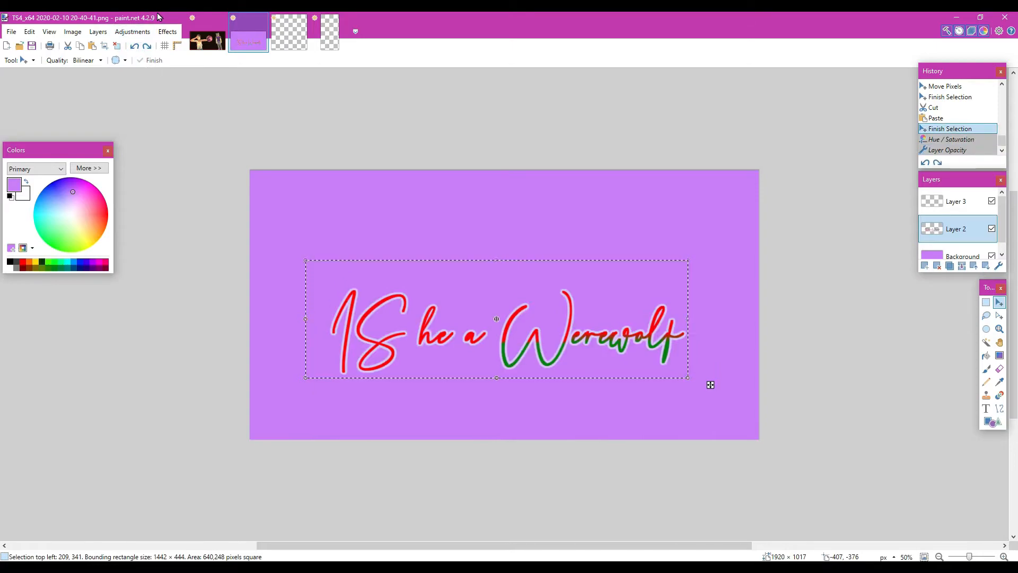
- Try recoloring the title with Sepia and Hue / Saturation set to hue -9, saturation 200 and lightness 2
left_click(134, 34)
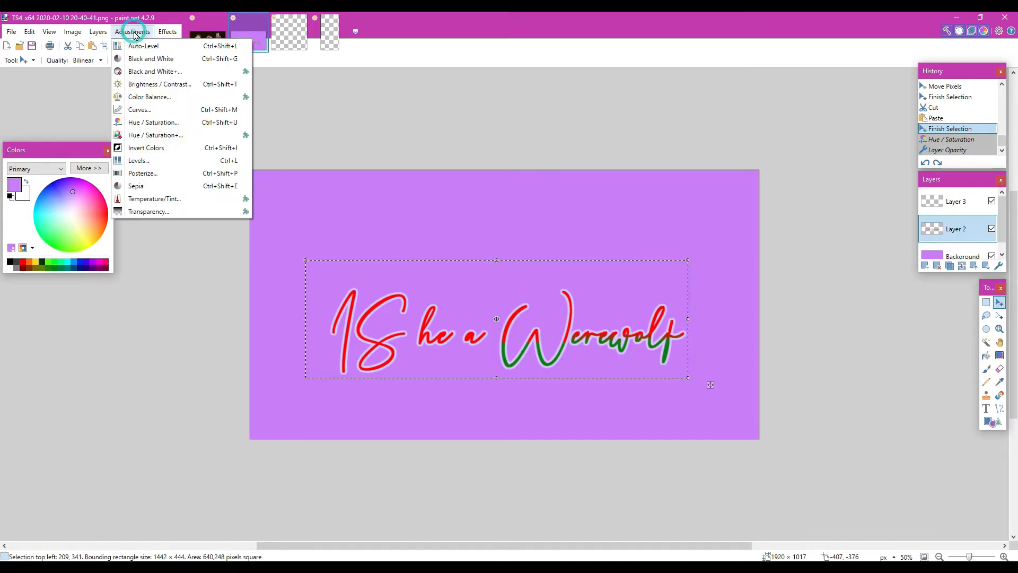
left_click(134, 188)
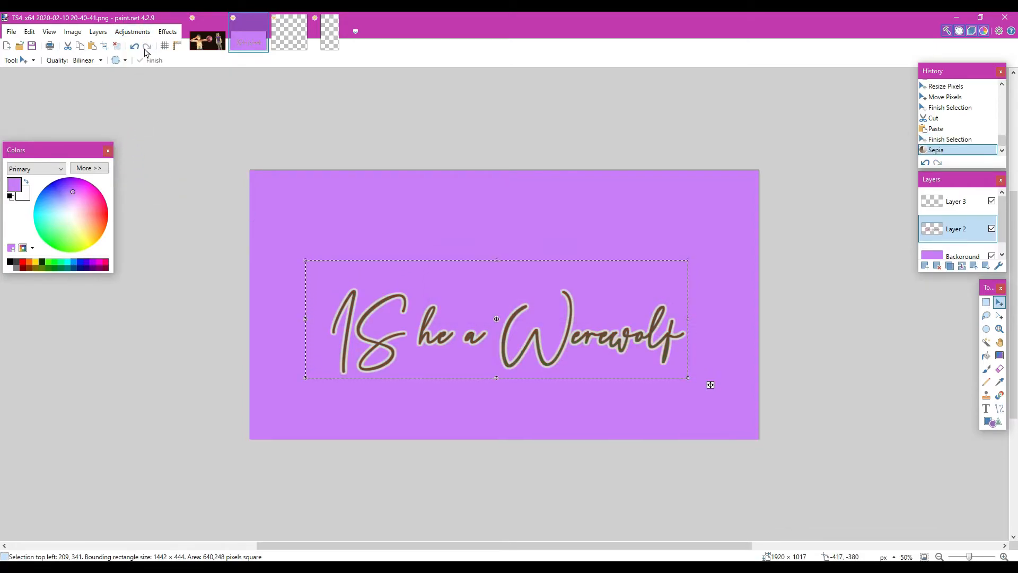
left_click(134, 31)
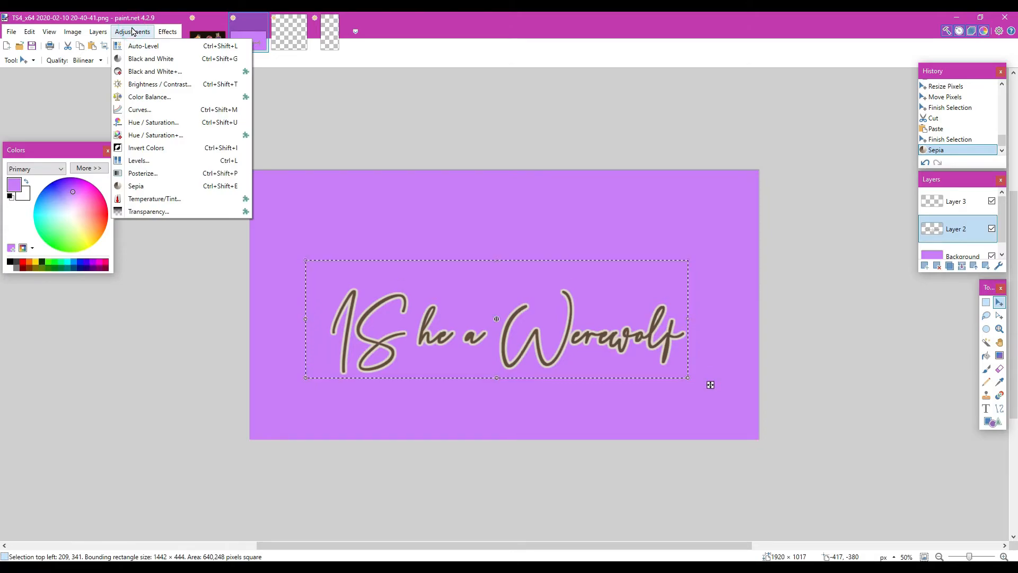
left_click(166, 124)
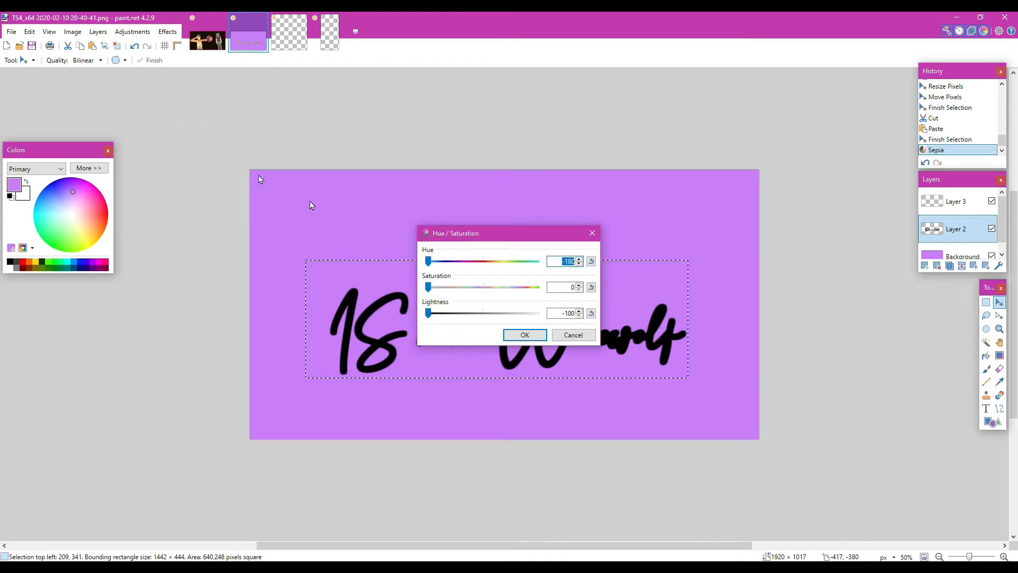
left_click_drag(428, 288, 480, 288)
left_click_drag(428, 314, 481, 313)
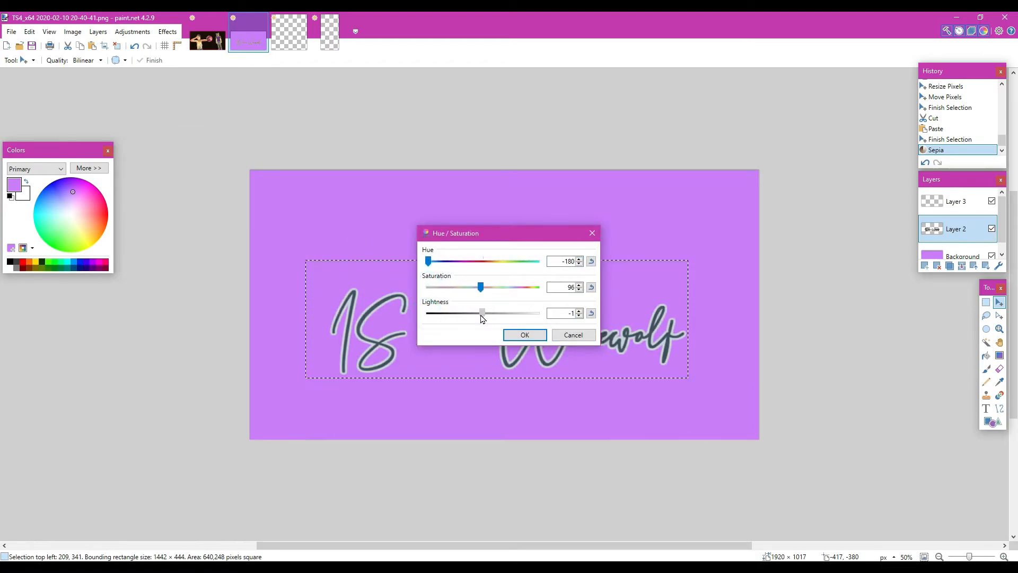
left_click_drag(426, 260, 539, 289)
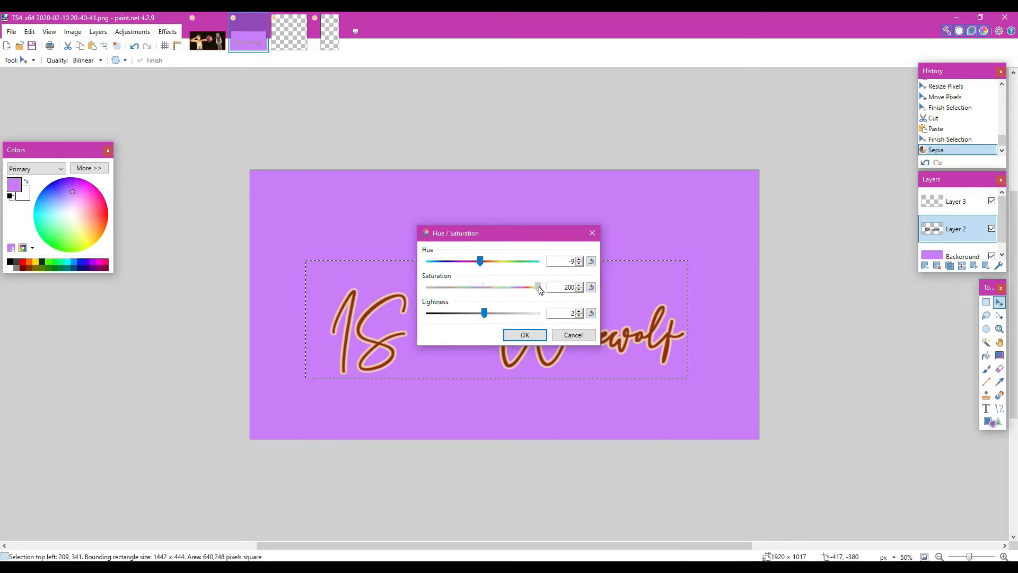
left_click(525, 335)
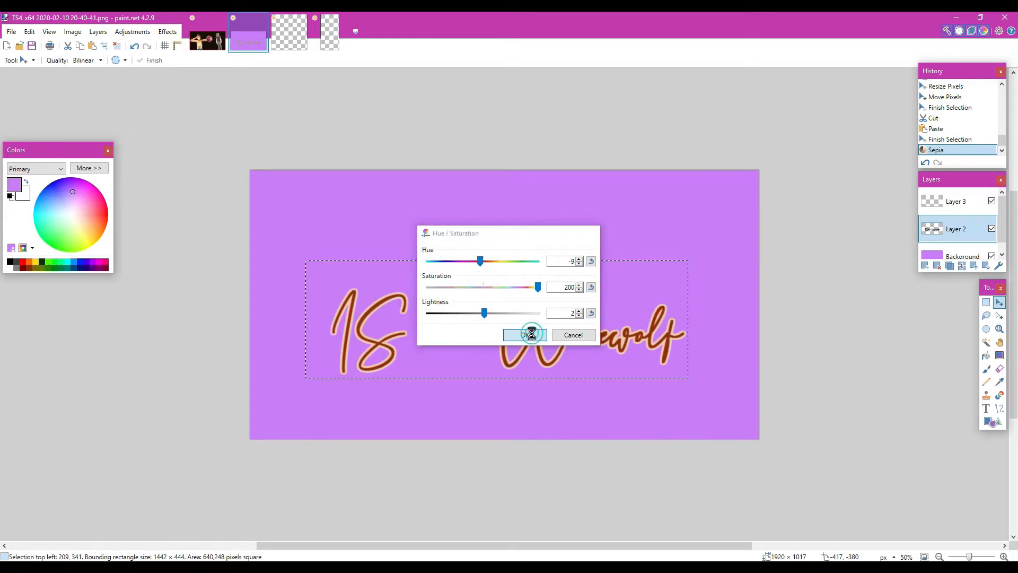
- Try turning the title green with Hue / Saturation at hue 115, saturation 96 and lightness -1
left_click(133, 33)
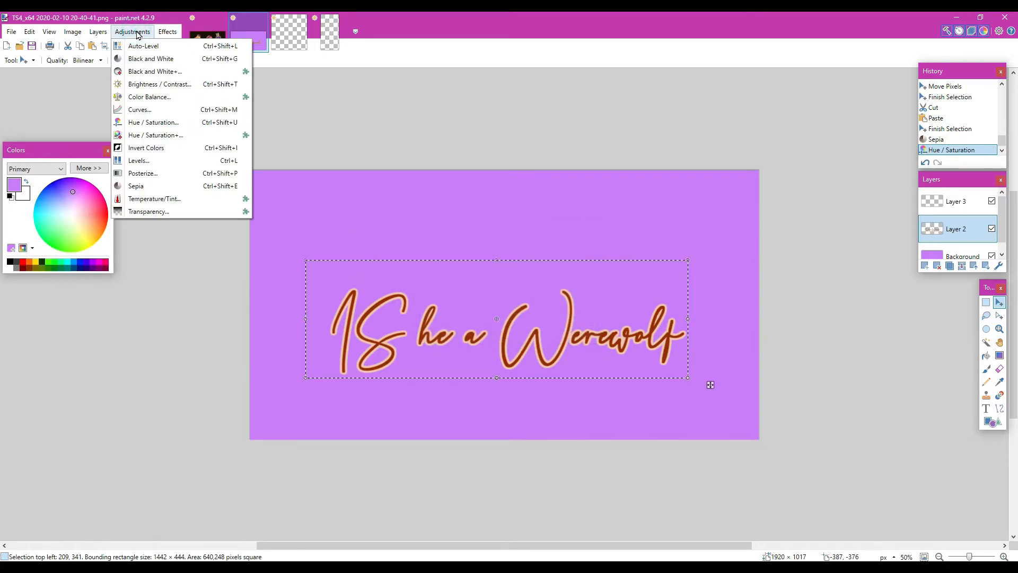
left_click(134, 124)
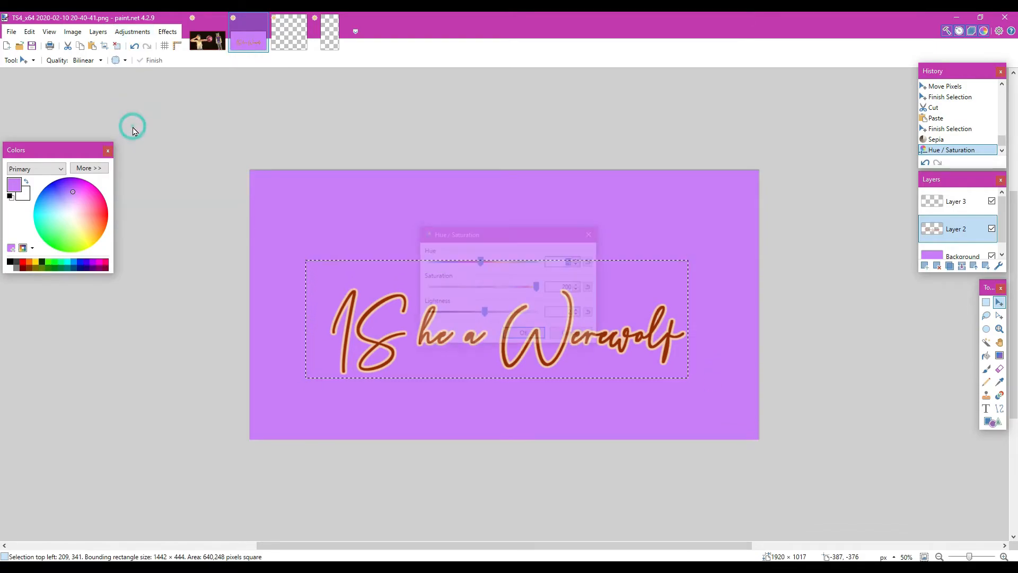
left_click_drag(537, 289, 481, 308)
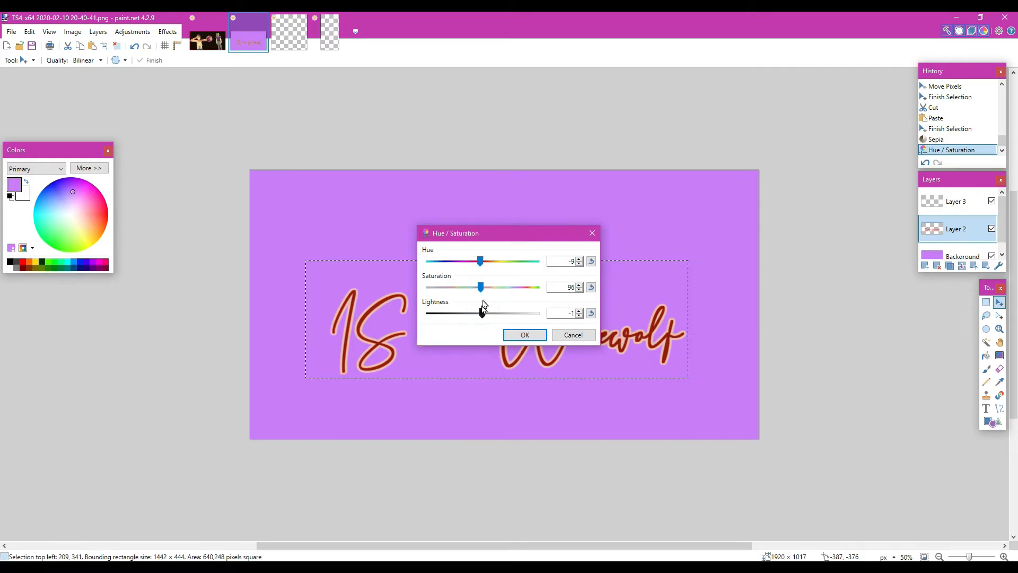
left_click_drag(486, 265, 520, 269)
left_click(525, 334)
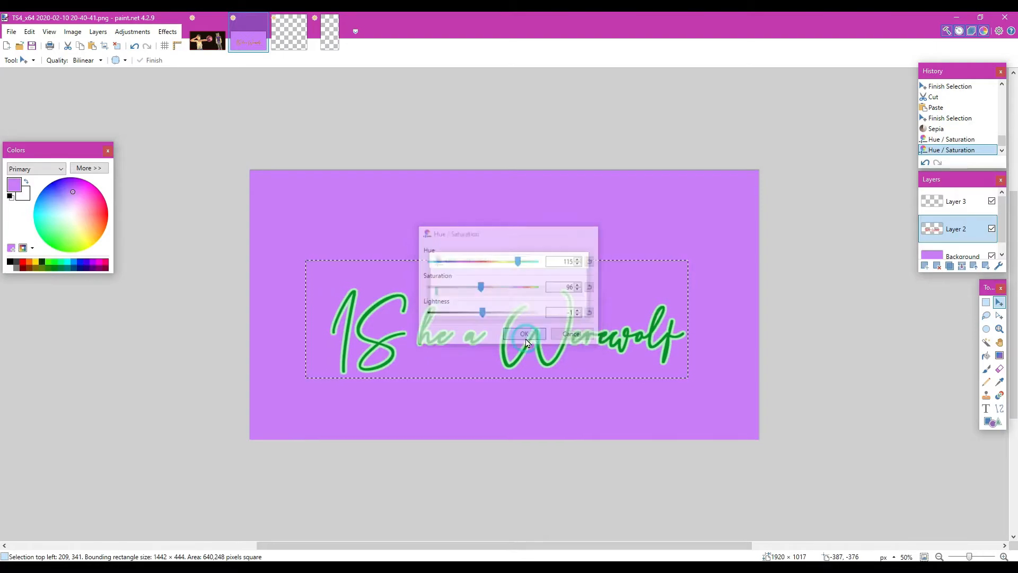
- Try an opacity of 123 on Layer 2
left_click(133, 33)
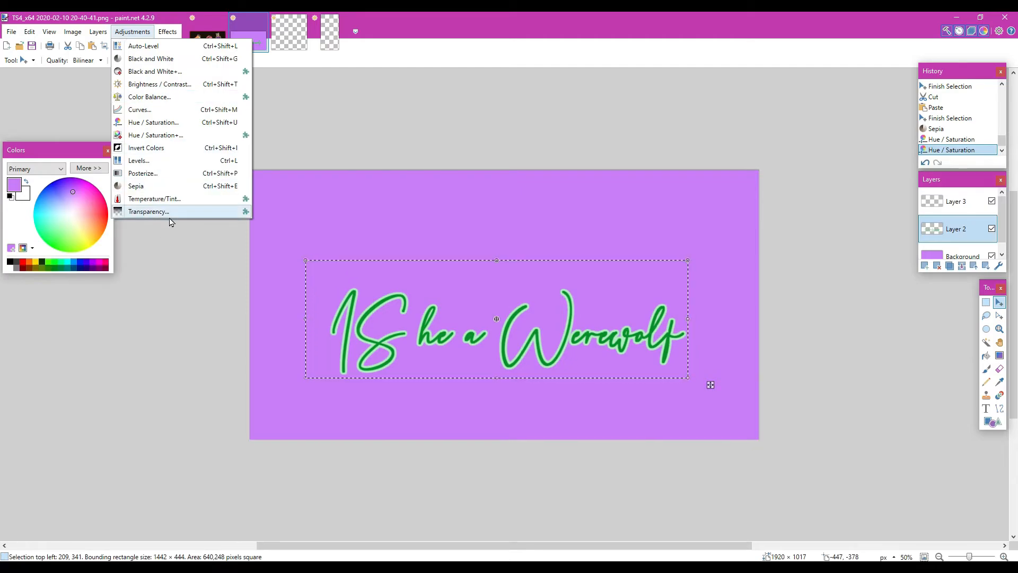
left_click(72, 32)
mouse_move(98, 31)
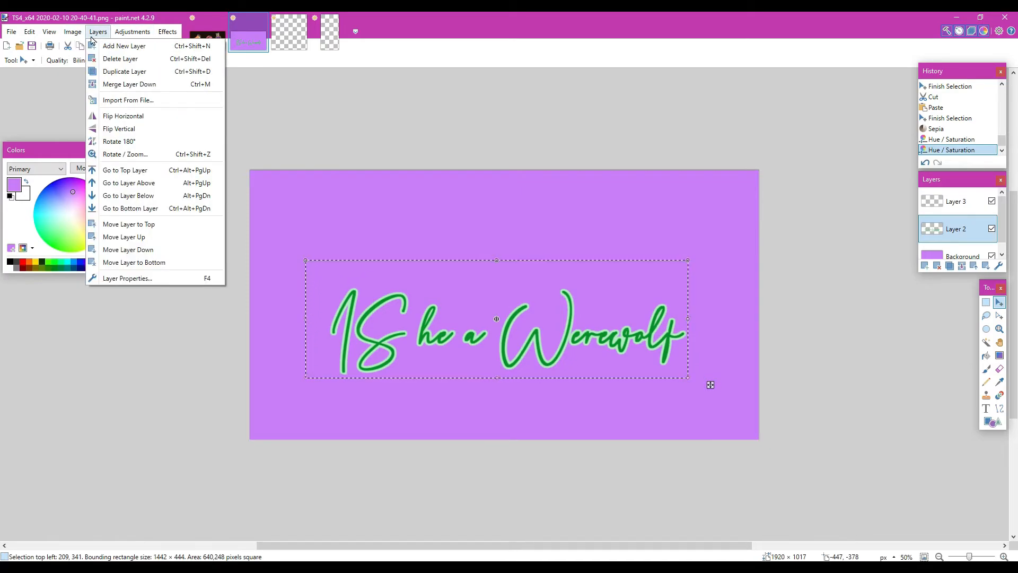
left_click(113, 281)
left_click_drag(539, 320, 487, 324)
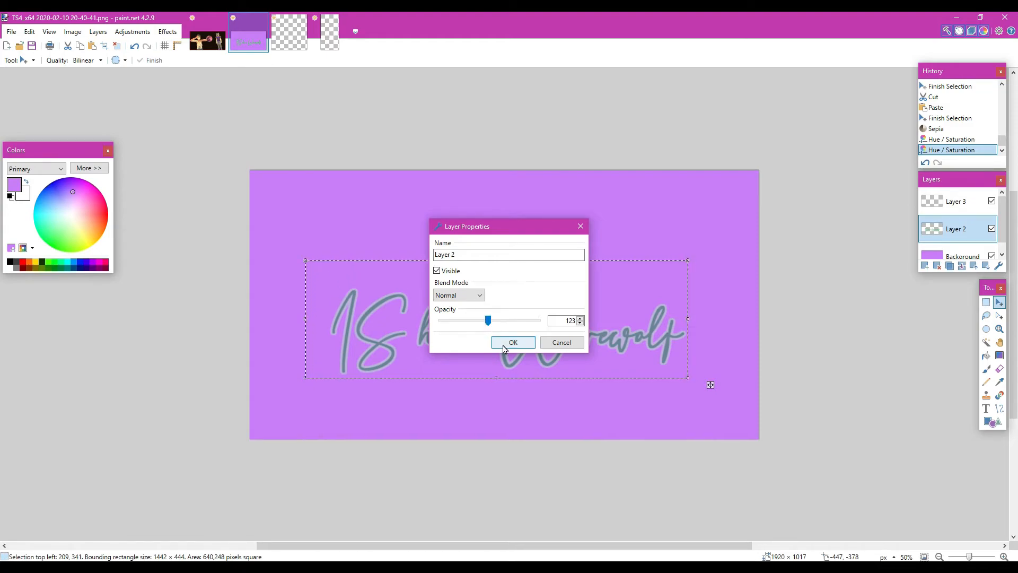
left_click(504, 344)
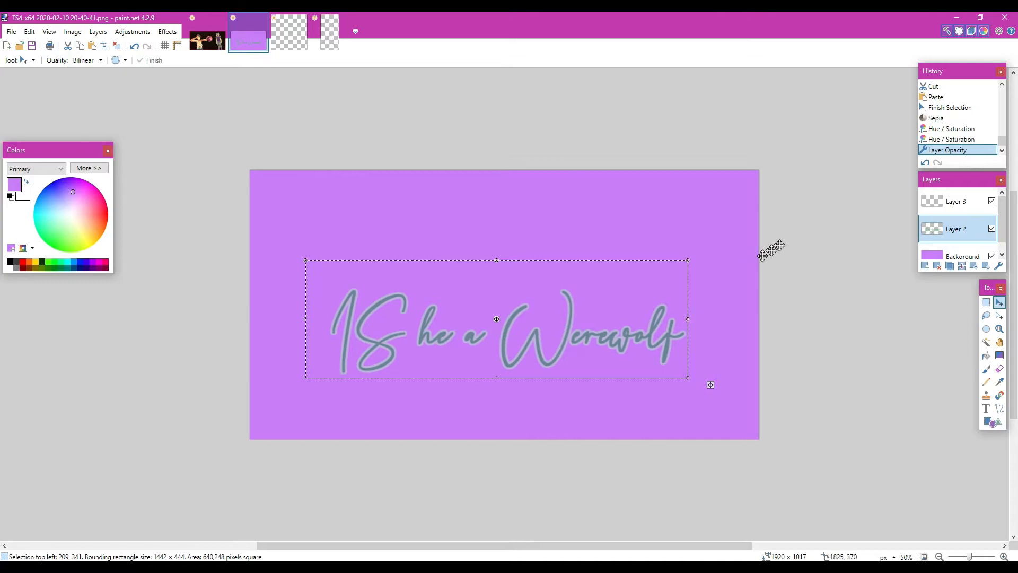
- Undo the layer opacity, both Hue / Saturation changes and the Sepia adjustment, back to the pasted red-to-green title
left_click(134, 46)
left_click(134, 46)
left_click(134, 46)
left_click(134, 46)
left_click(134, 46)
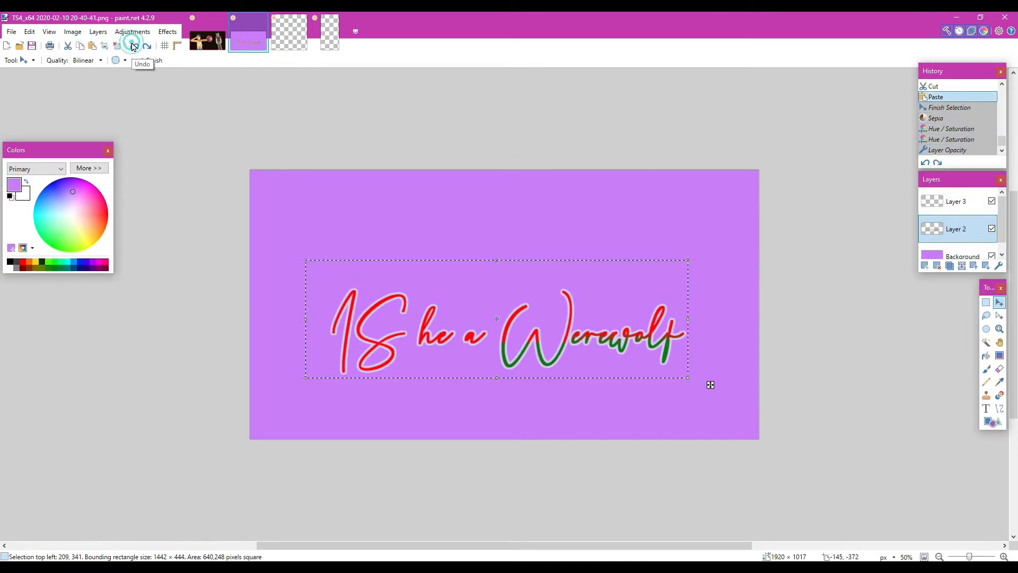
- Turn the title on Layer 2 solid black with Hue / Saturation set to hue -180, saturation 0 and lightness -100
left_click(132, 31)
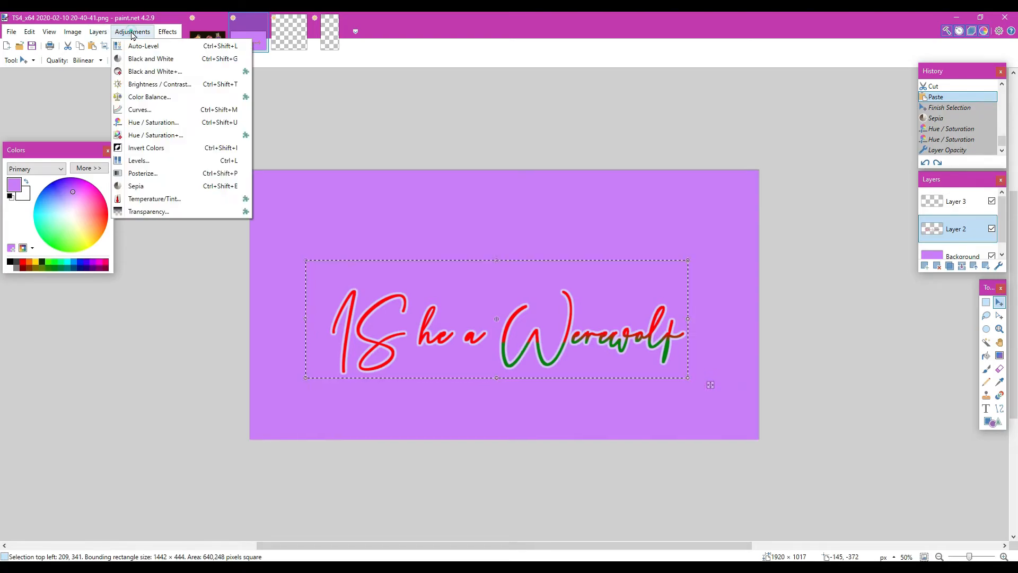
mouse_move(99, 35)
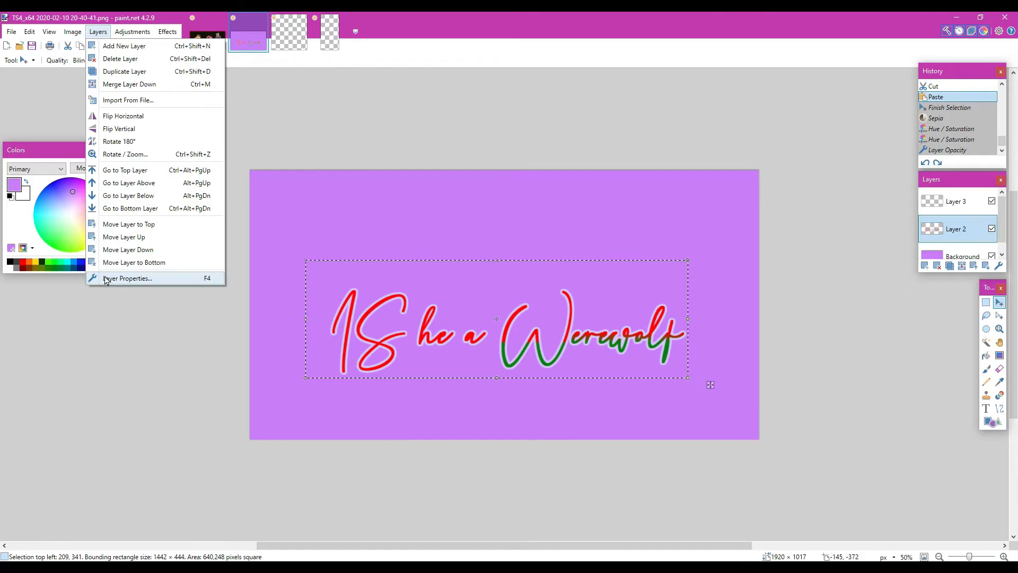
mouse_move(134, 34)
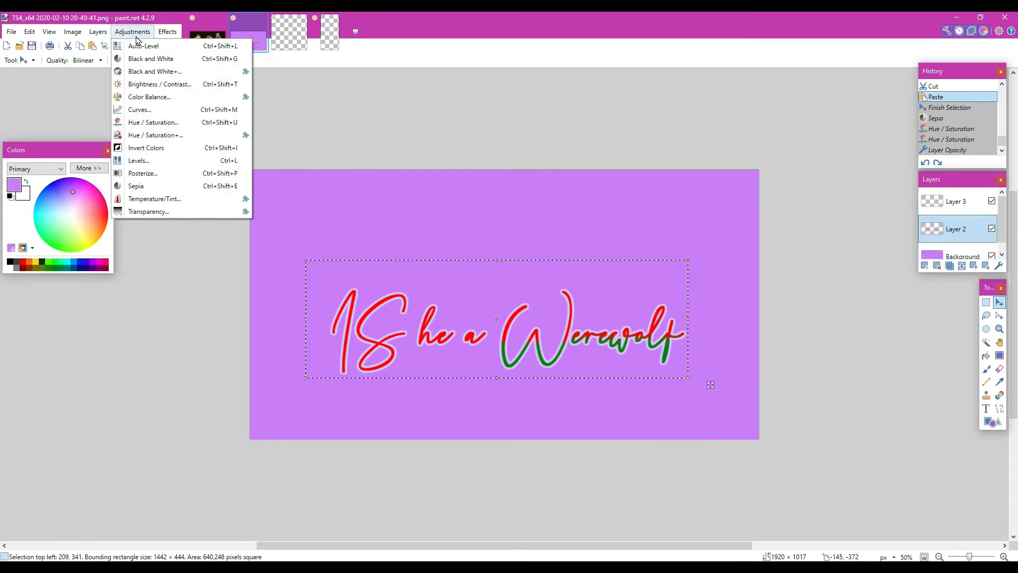
left_click(150, 122)
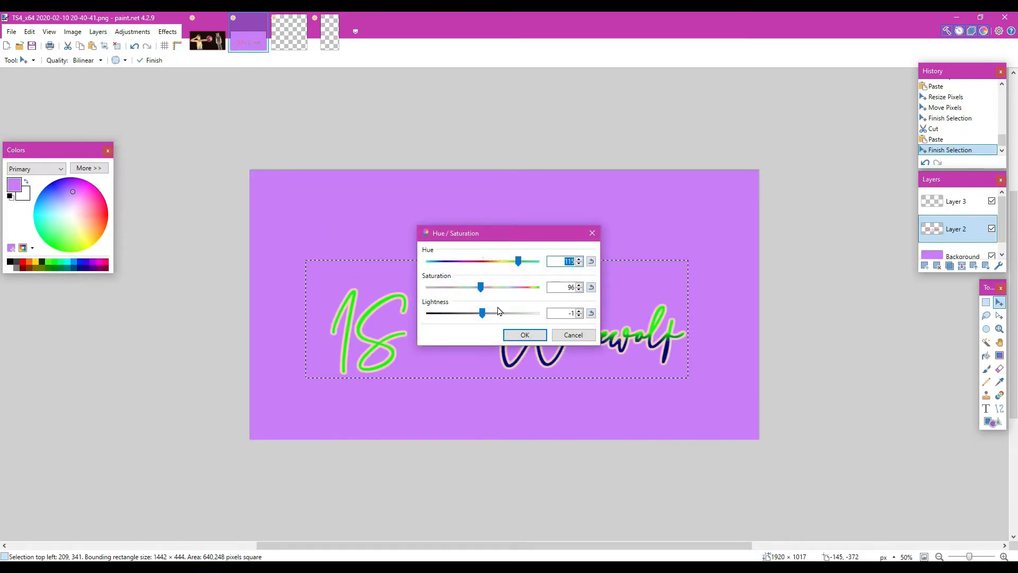
left_click_drag(482, 284, 428, 287)
left_click_drag(482, 313, 426, 317)
left_click_drag(518, 261, 373, 256)
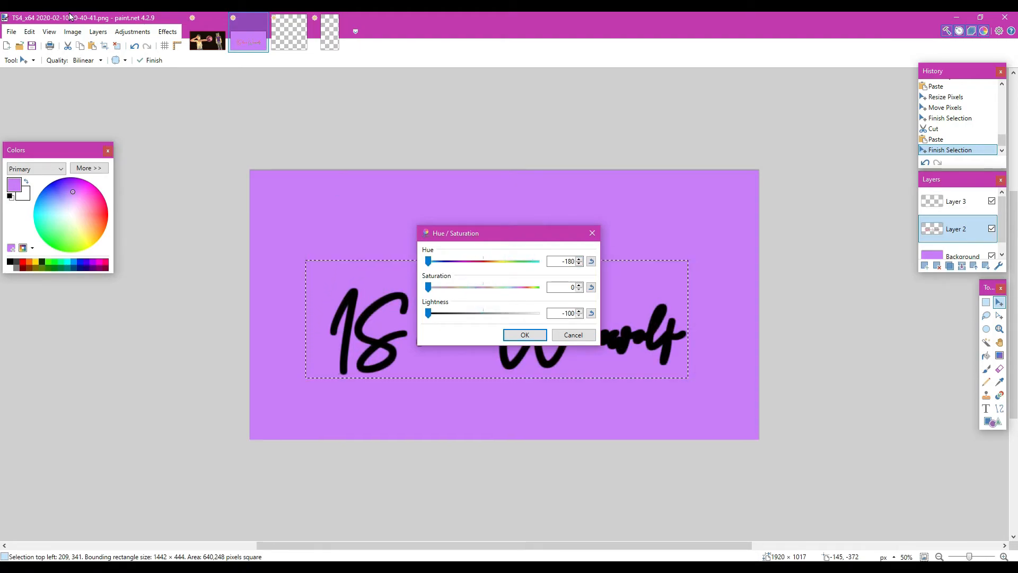
left_click(524, 334)
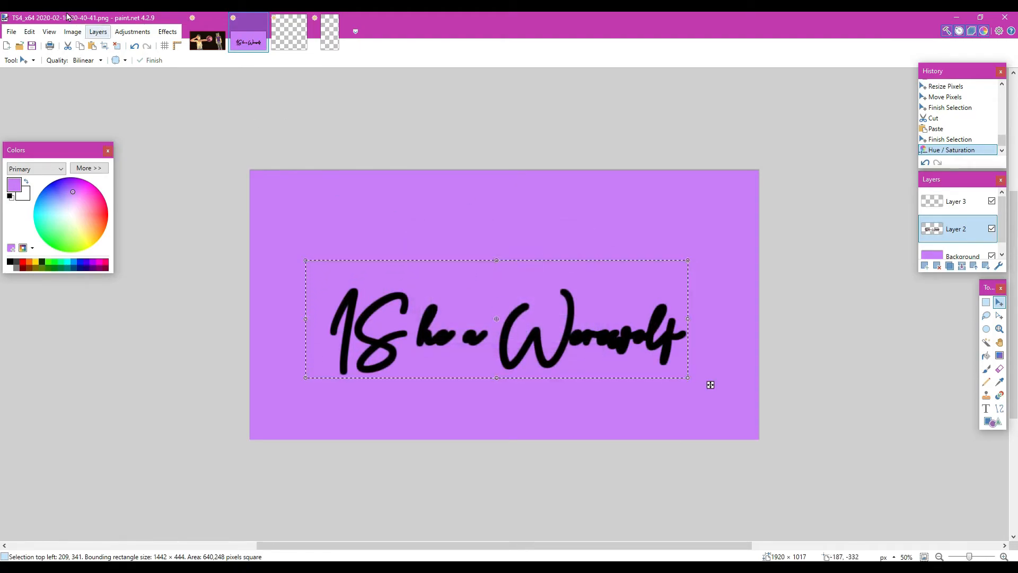
- Set the opacity of Layer 2 to 73, then try moving the black title slightly upward and undo the move
left_click(167, 31)
mouse_move(82, 35)
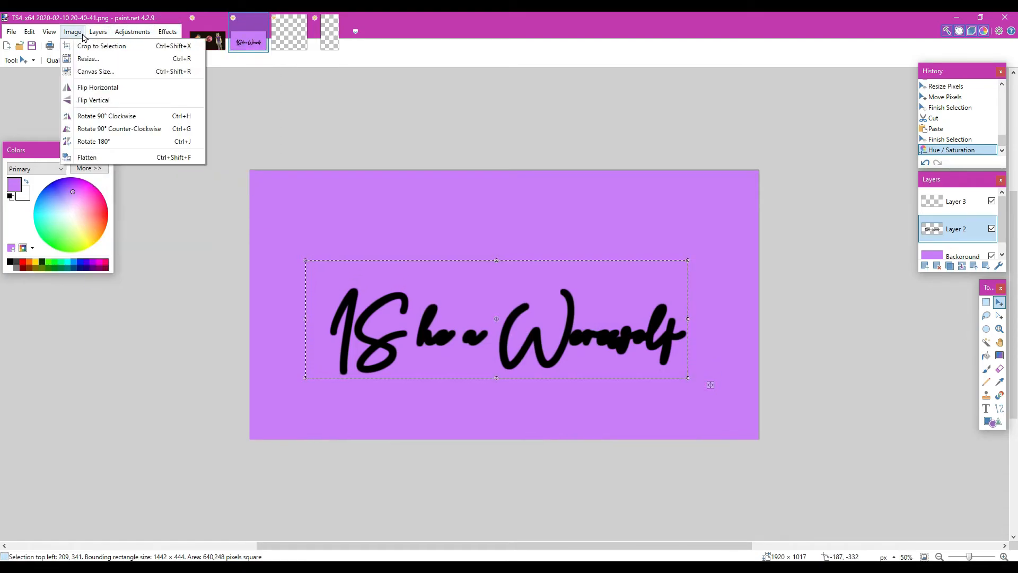
left_click(105, 277)
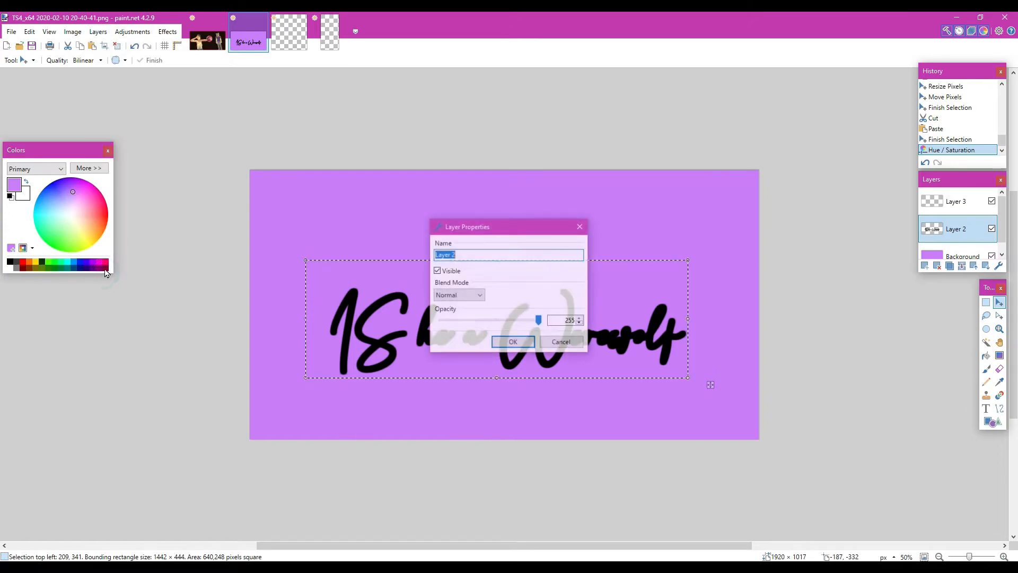
left_click_drag(538, 319, 468, 333)
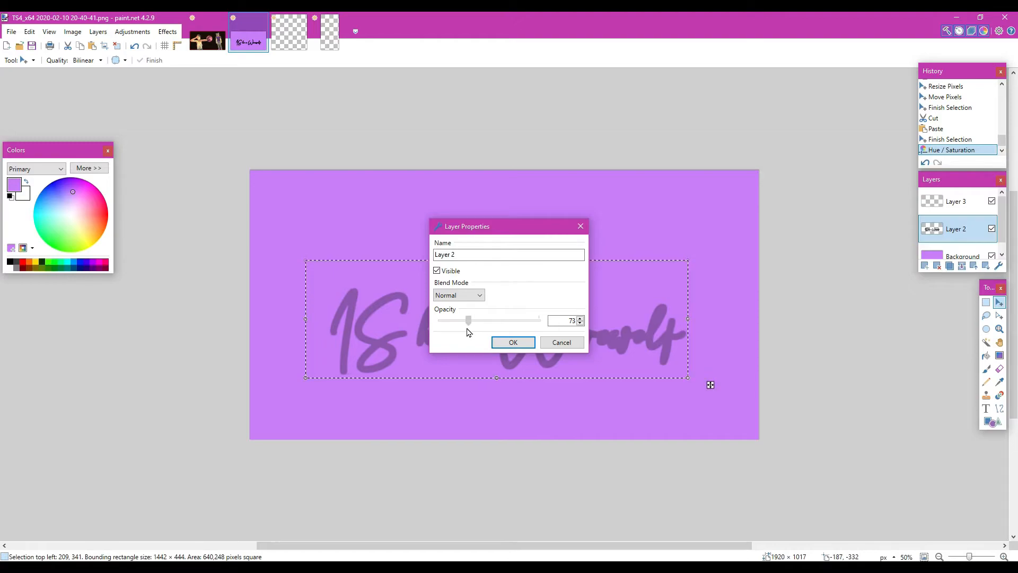
left_click(512, 342)
left_click_drag(445, 270, 438, 243)
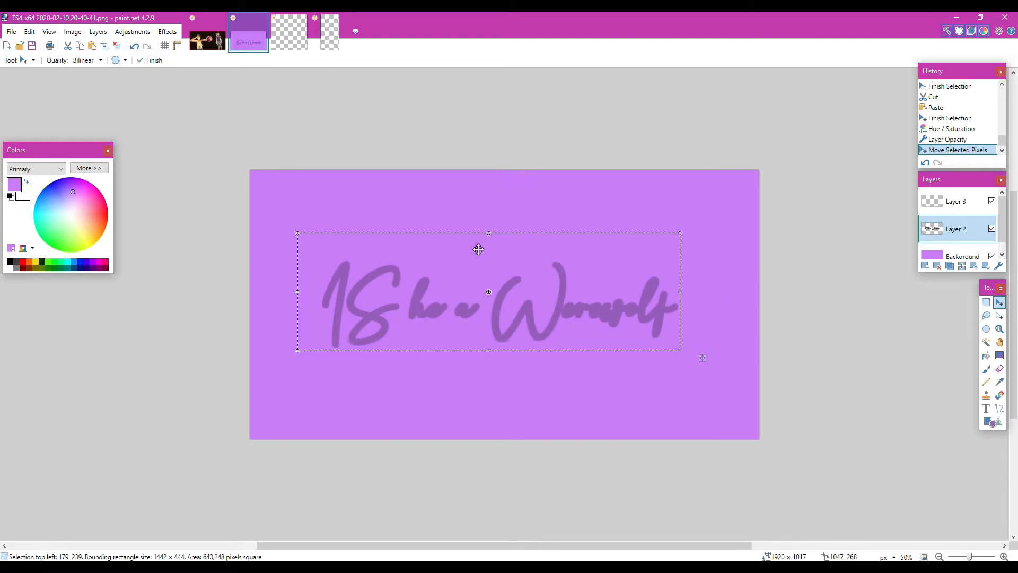
left_click(134, 46)
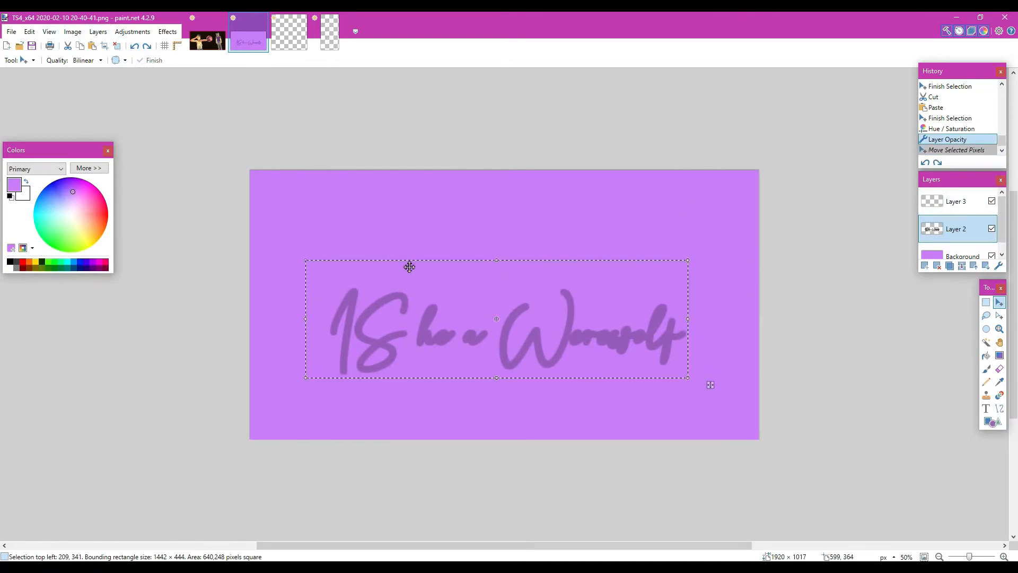
- Clear the selection and paste the copied red-to-green title onto Layer 3, over the faded black copy
left_click(951, 202)
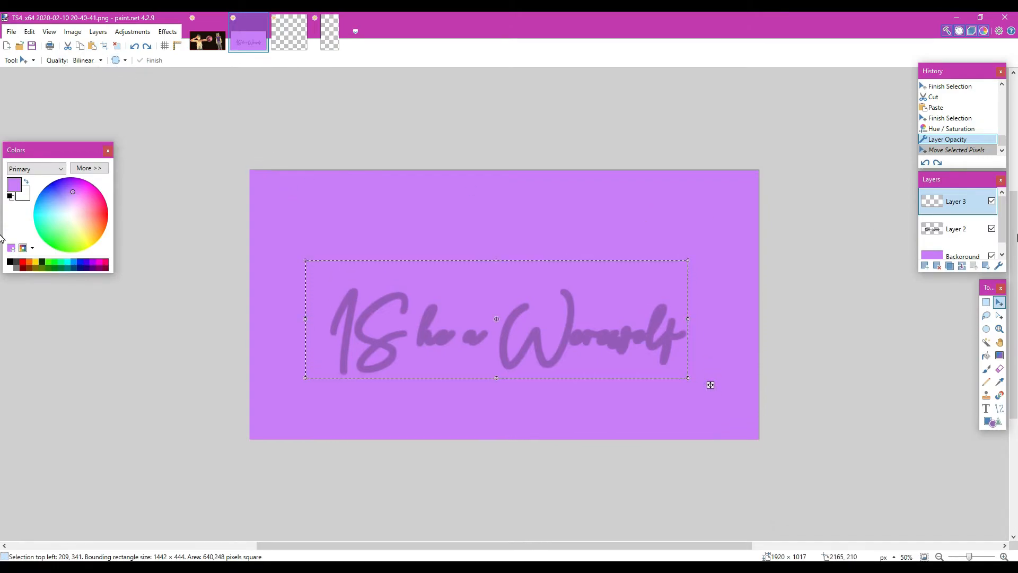
key("ctrl+y")
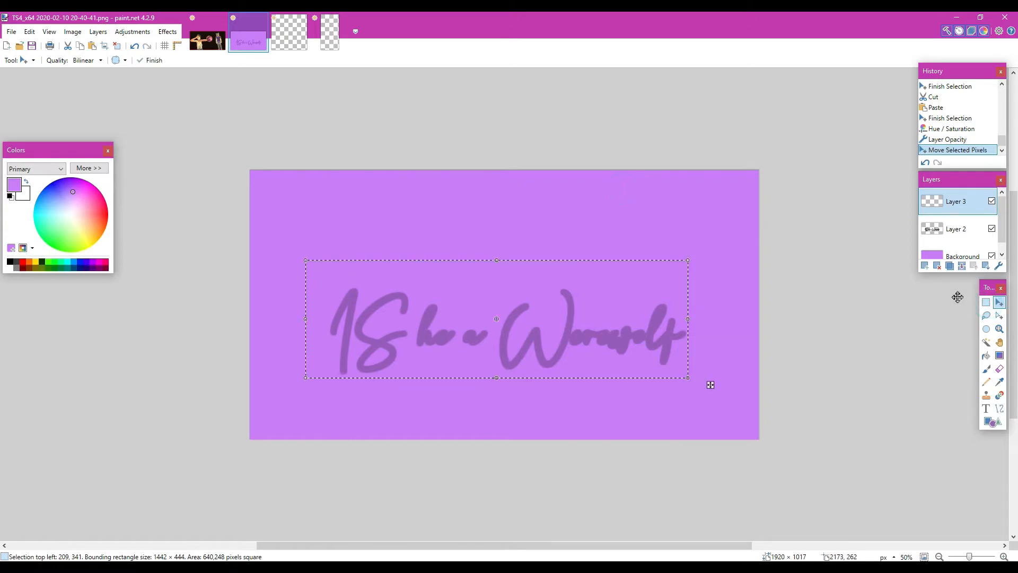
left_click(986, 304)
left_click(595, 189)
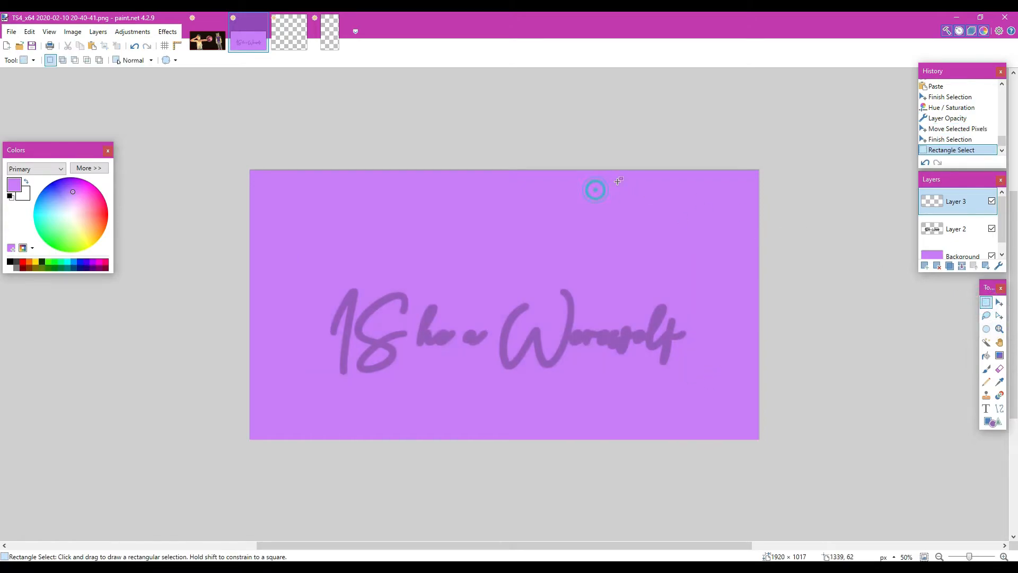
left_click(92, 46)
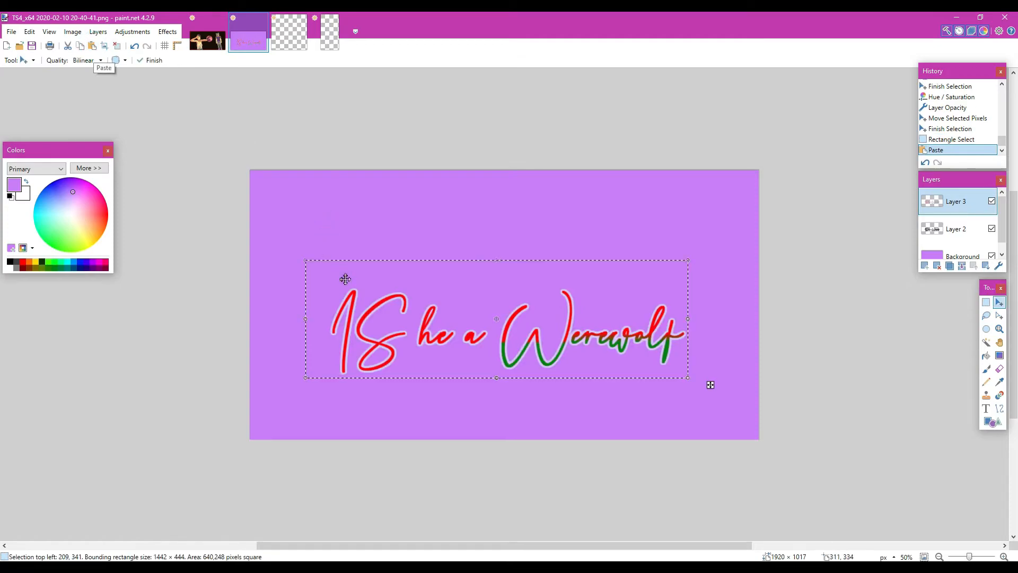
- Offset the Layer 3 title slightly downward from its shadow copy and resize it to about 1442 × 414 px
left_click_drag(359, 320, 361, 323)
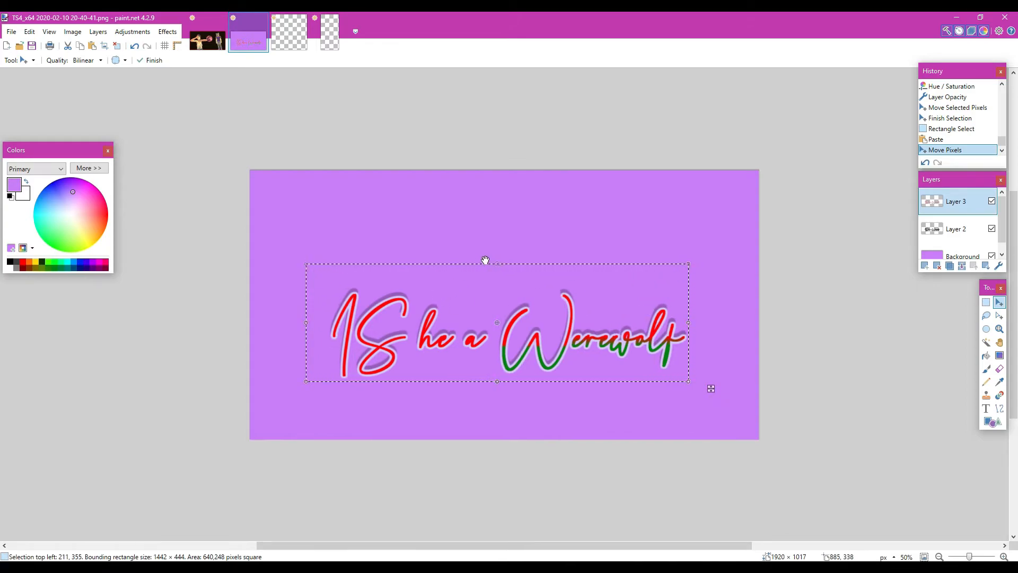
left_click_drag(493, 263, 493, 265)
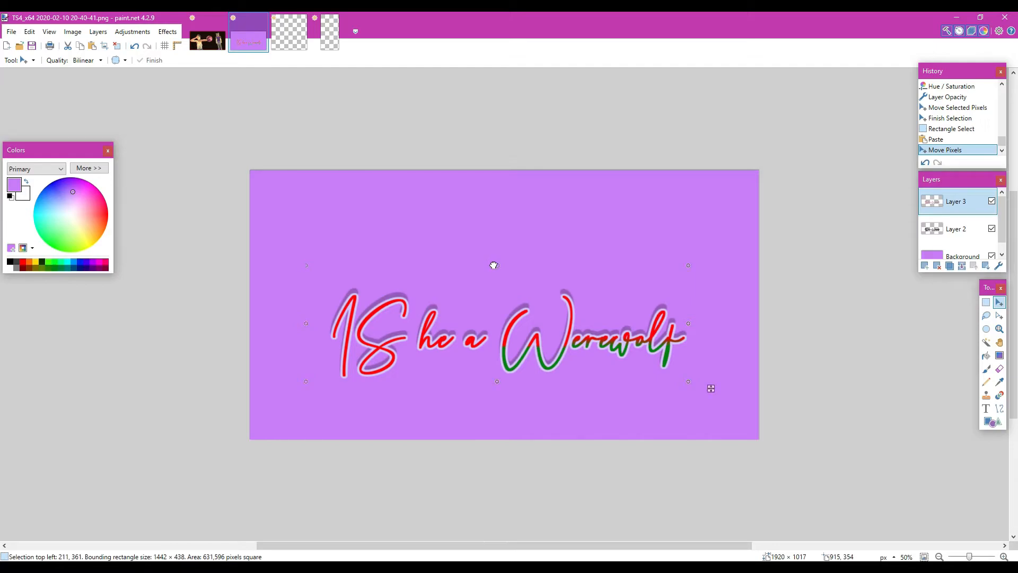
left_click_drag(494, 265, 493, 264)
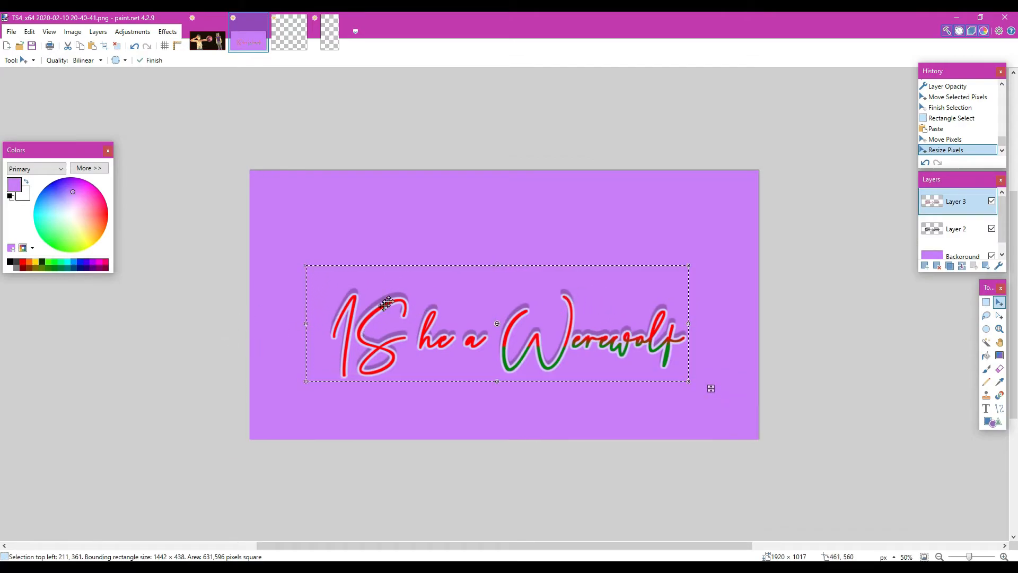
left_click_drag(498, 381, 502, 374)
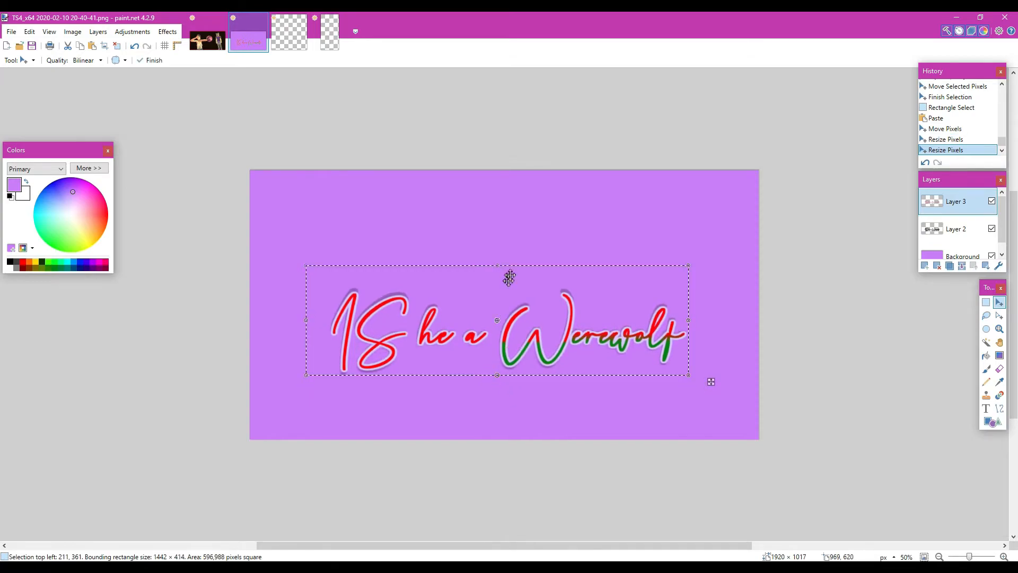
- Resize the Layer 3 title to about 1442 × 438 px, shift it slightly upward from its shadow, and clear the selection
left_click_drag(502, 270, 502, 263)
left_click_drag(441, 340, 441, 336)
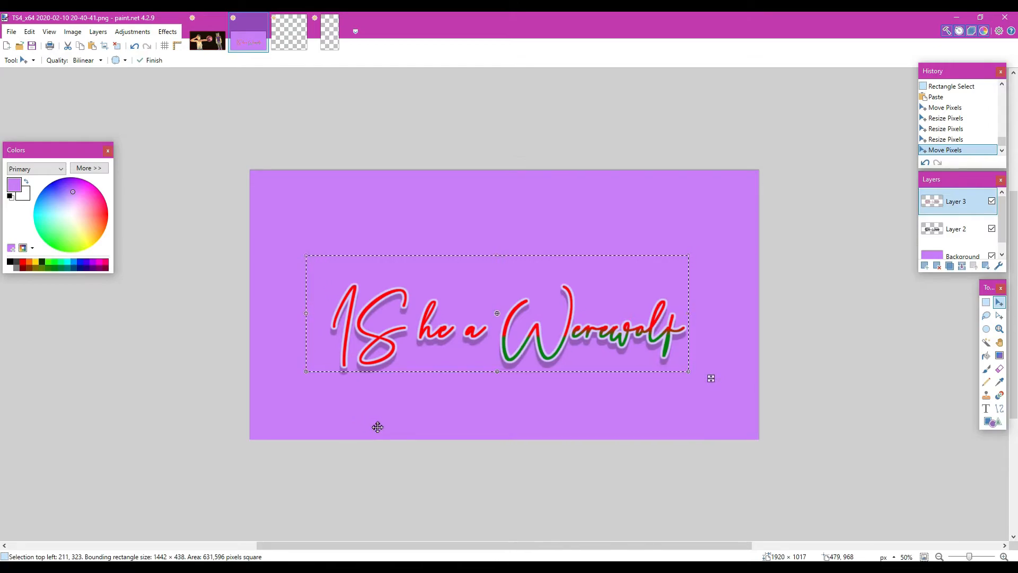
left_click(985, 305)
left_click(796, 253)
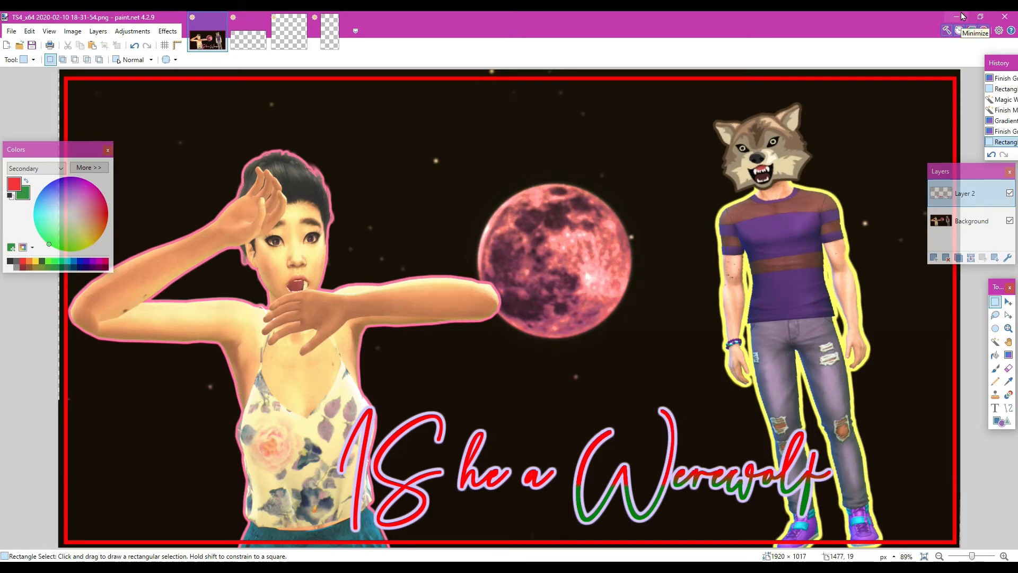
- Switch to the desktop and view the example thumbnail gsb.png in Photos, closing it when finished
left_click(963, 16)
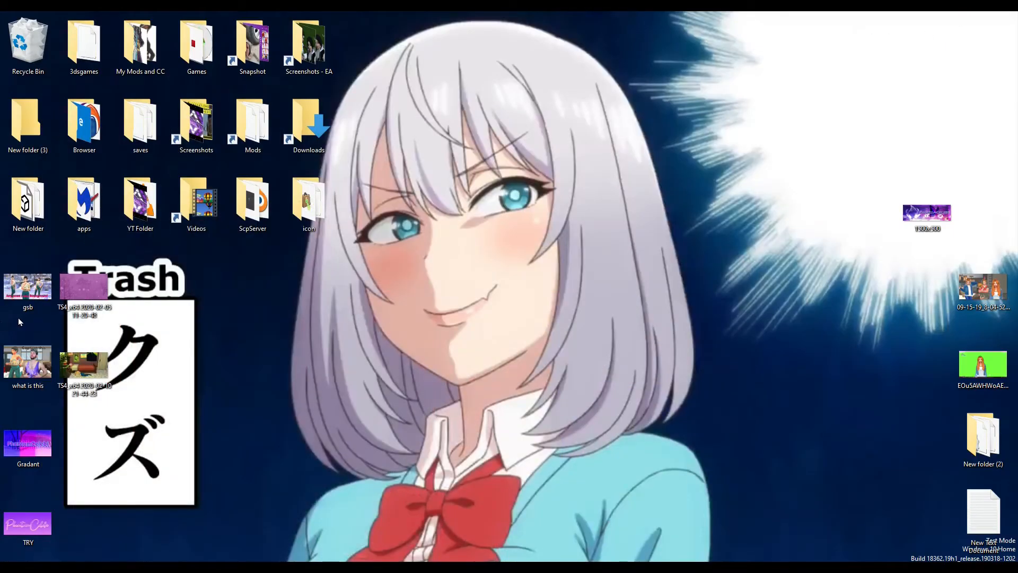
left_click(31, 296)
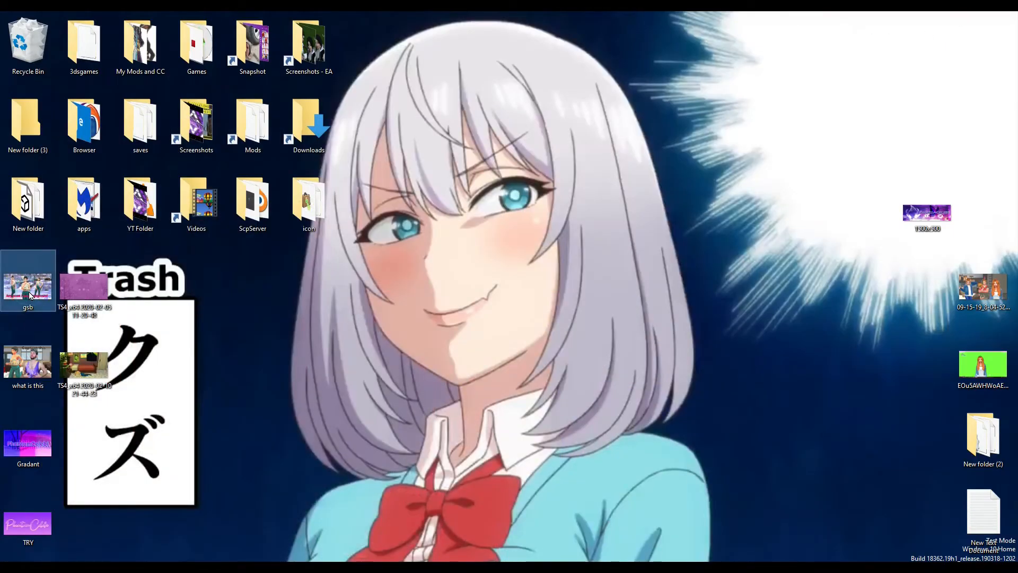
double_click(30, 295)
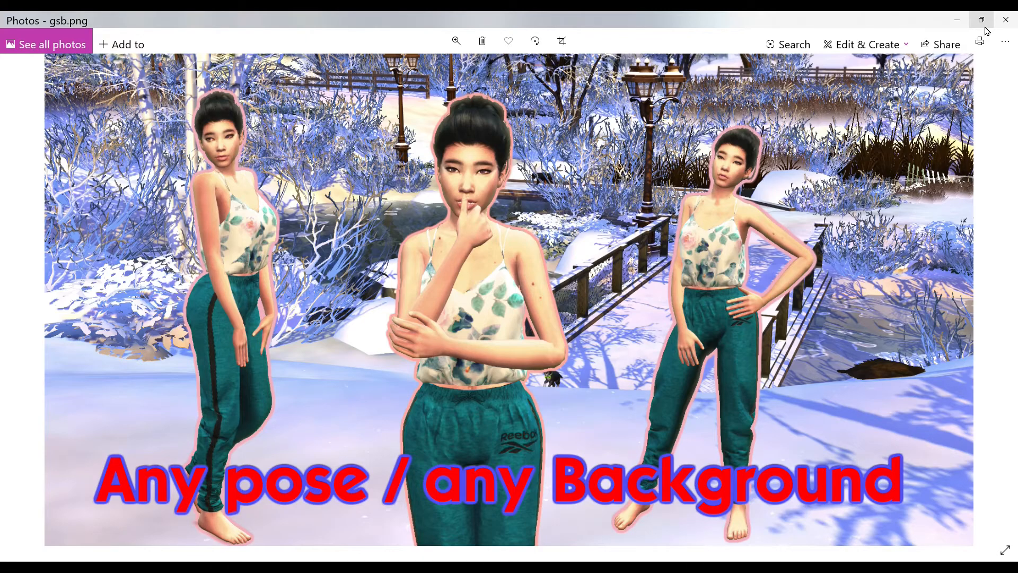
left_click(1006, 24)
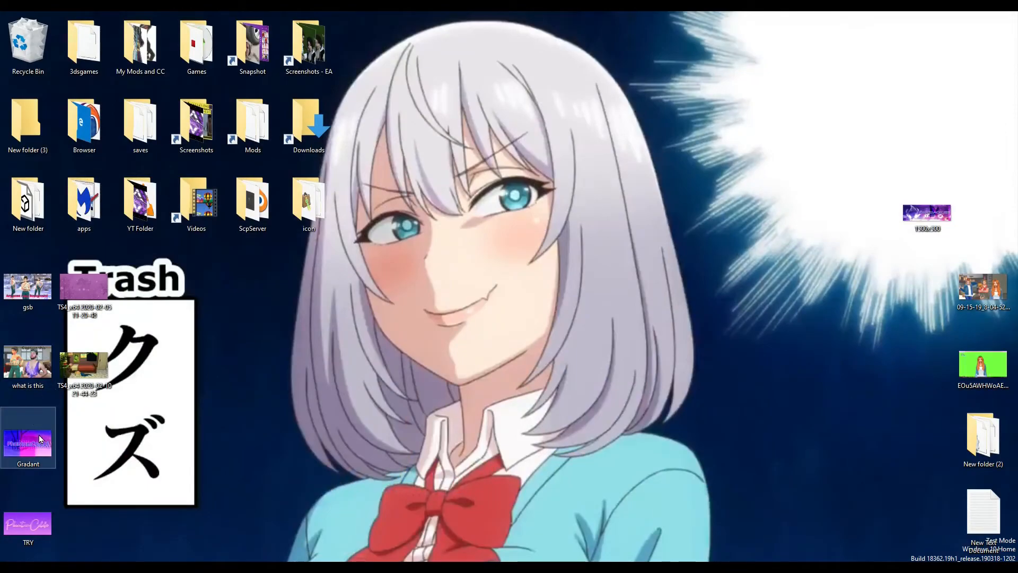
- View the example text designs Gradant.png and TRY.png from the desktop, closing each image after examining its lettering
double_click(40, 439)
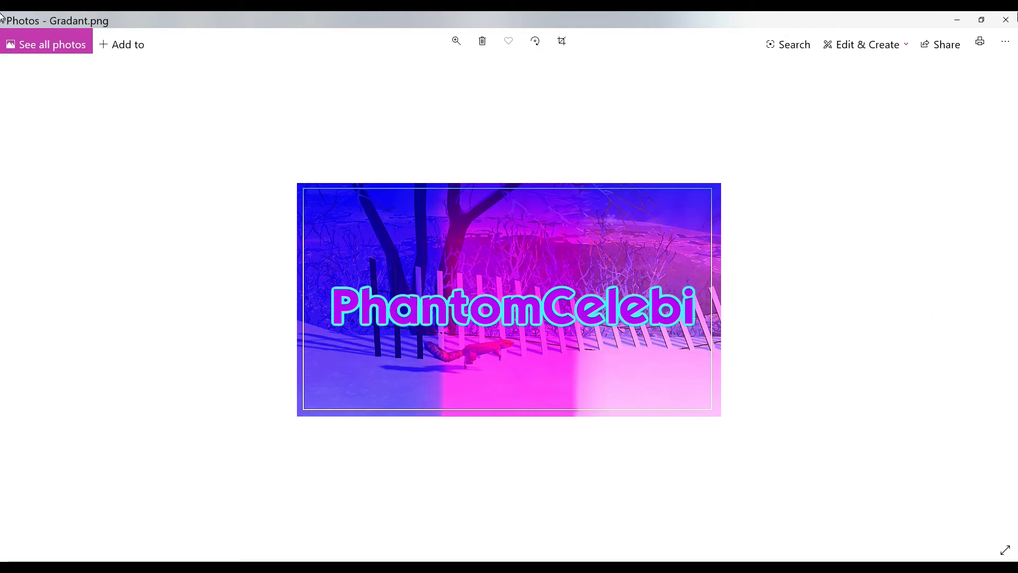
left_click(1006, 20)
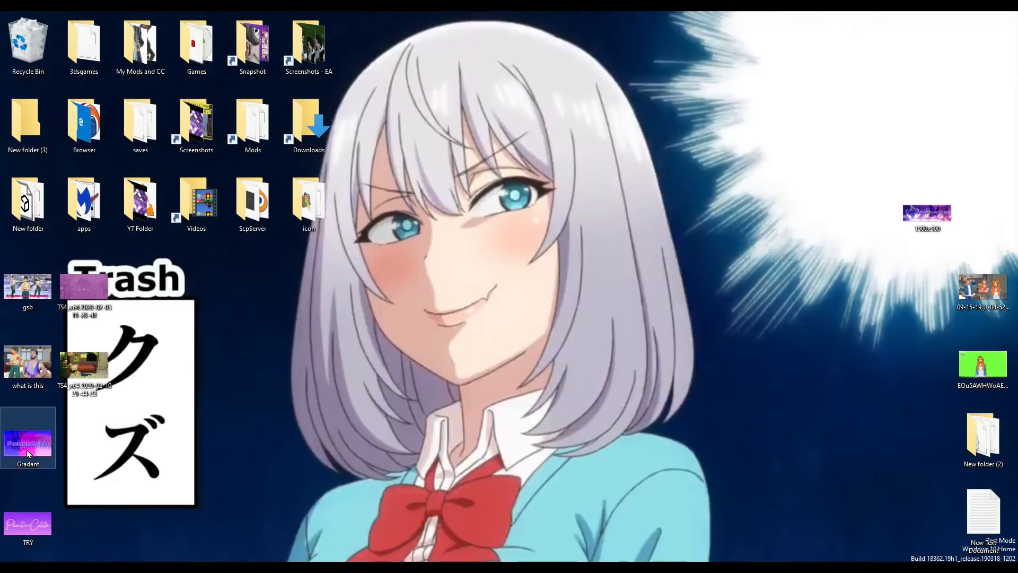
double_click(28, 453)
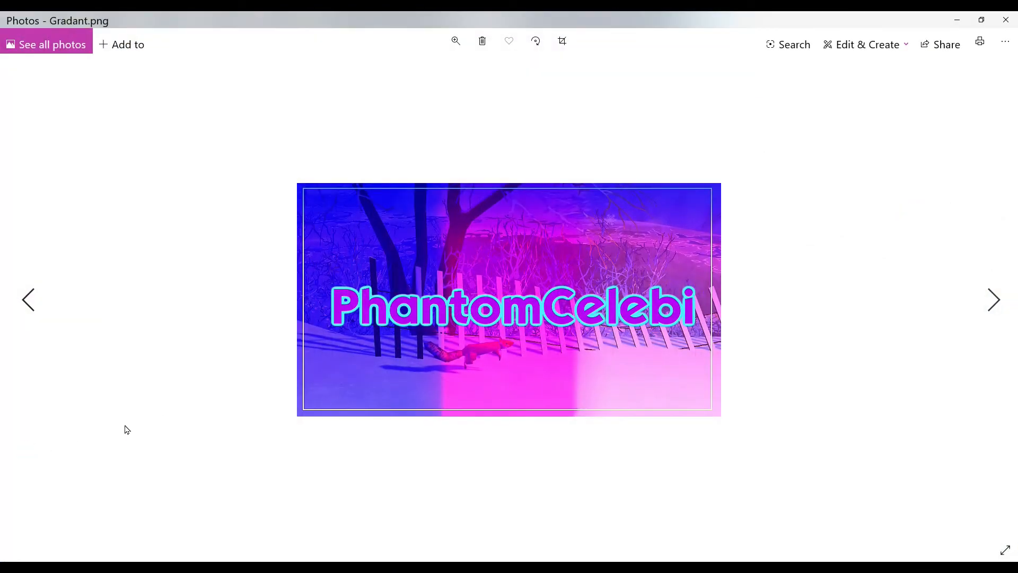
left_click(1003, 17)
double_click(17, 522)
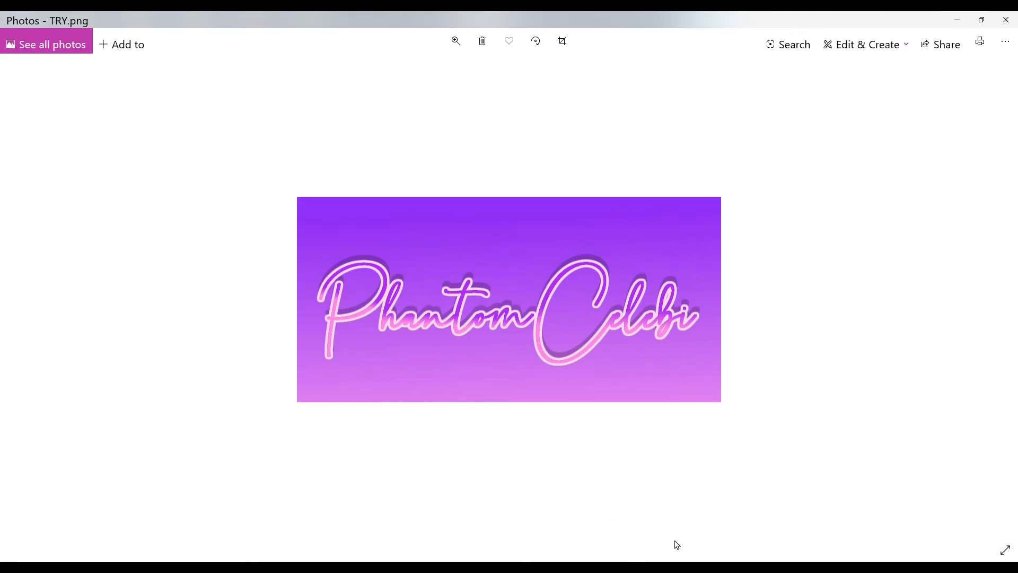
left_click(1014, 15)
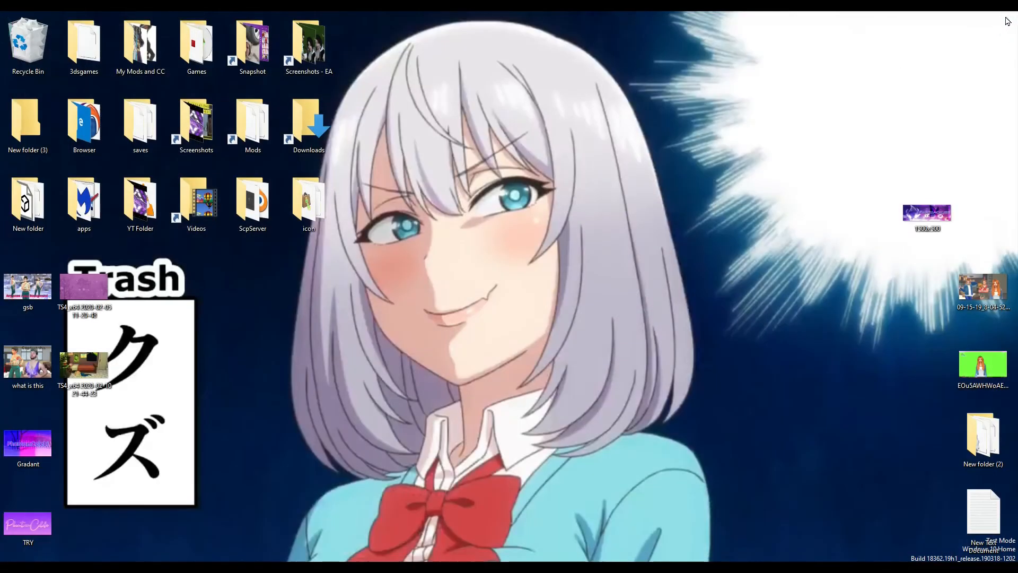
double_click(934, 218)
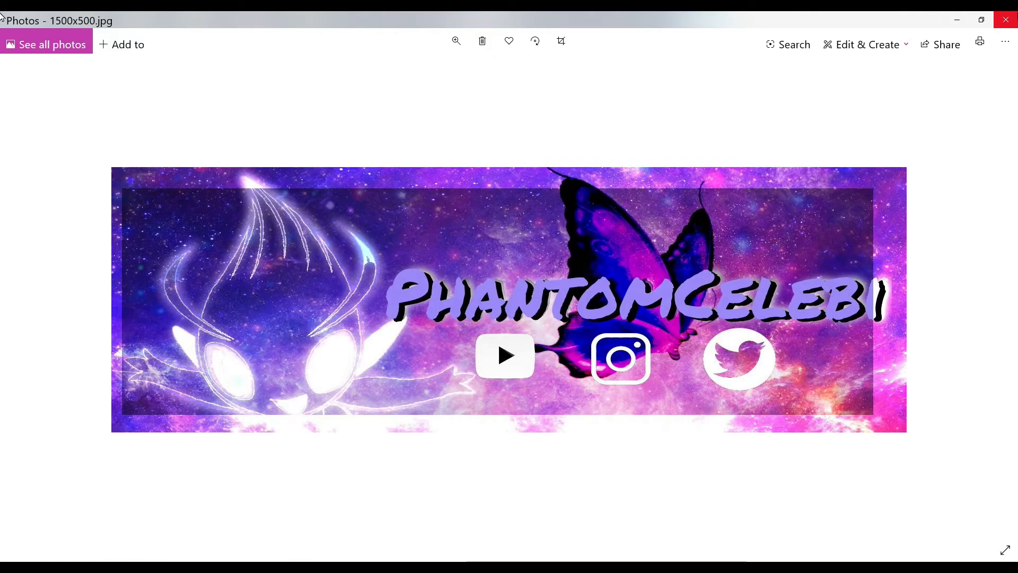
left_click(1007, 19)
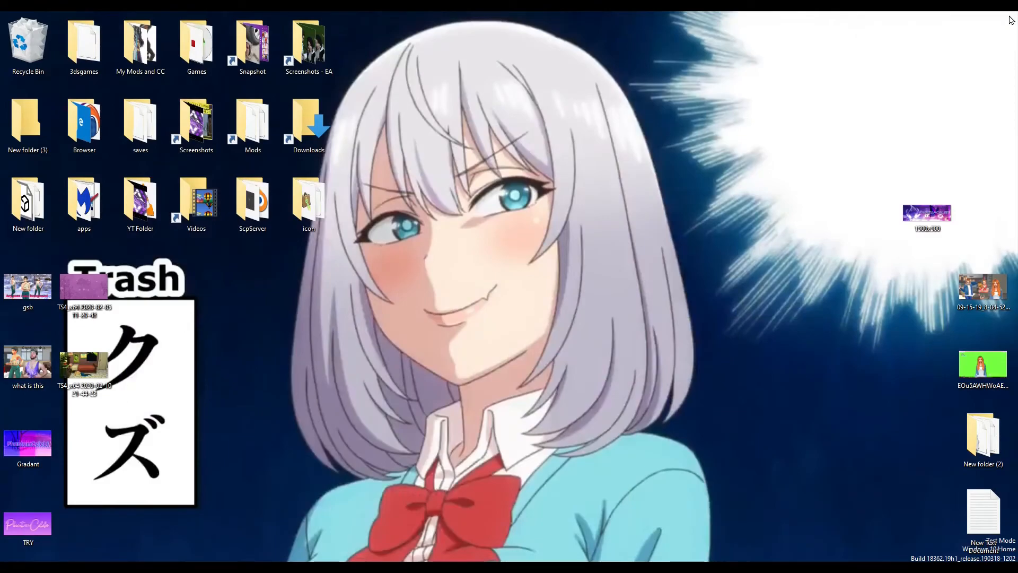
double_click(75, 288)
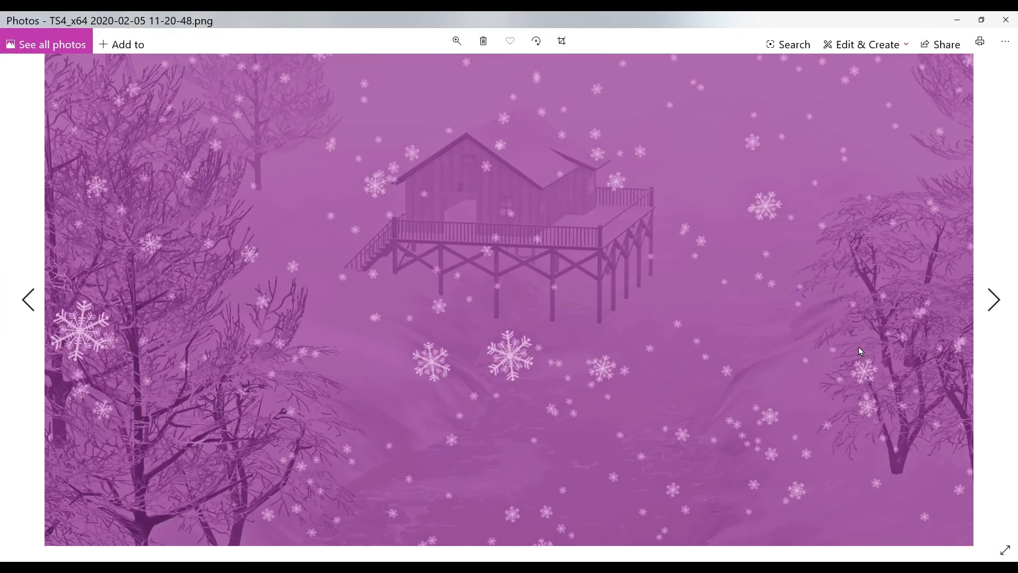
left_click(1006, 20)
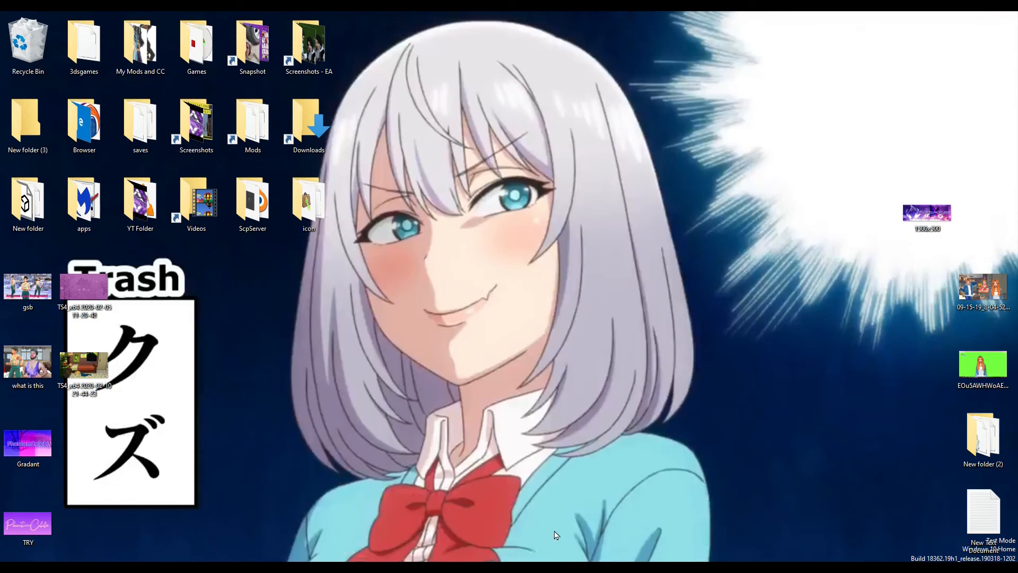
- View the example images what is this.png and 09-15-19_8-04-52 AM.png from the desktop, closing each one
double_click(24, 359)
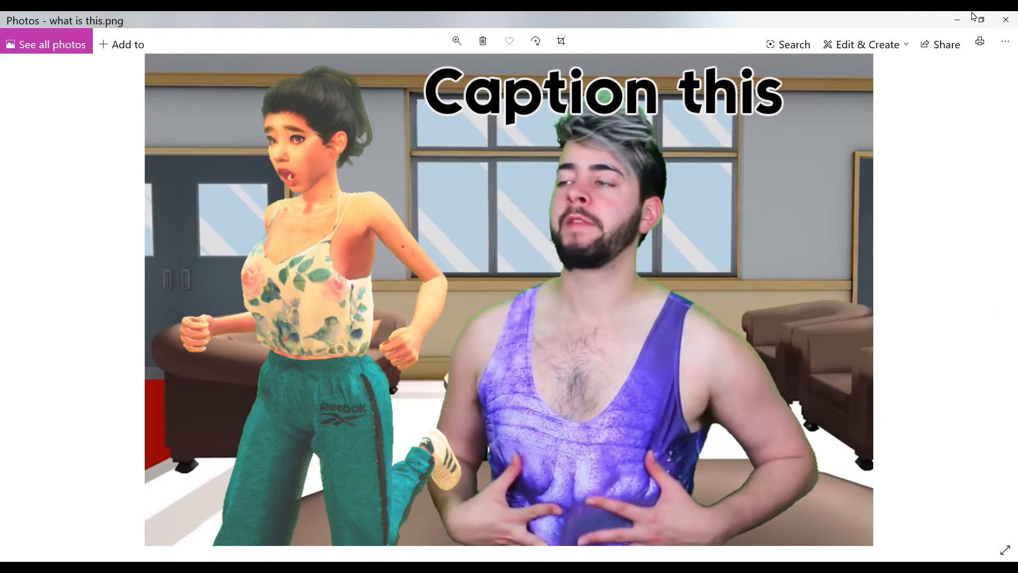
left_click(1009, 17)
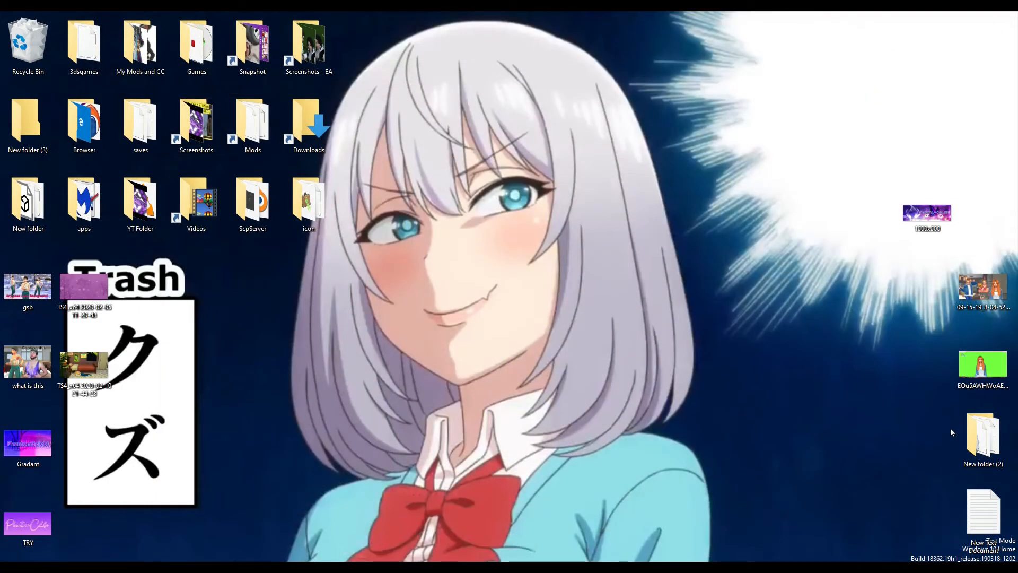
double_click(966, 296)
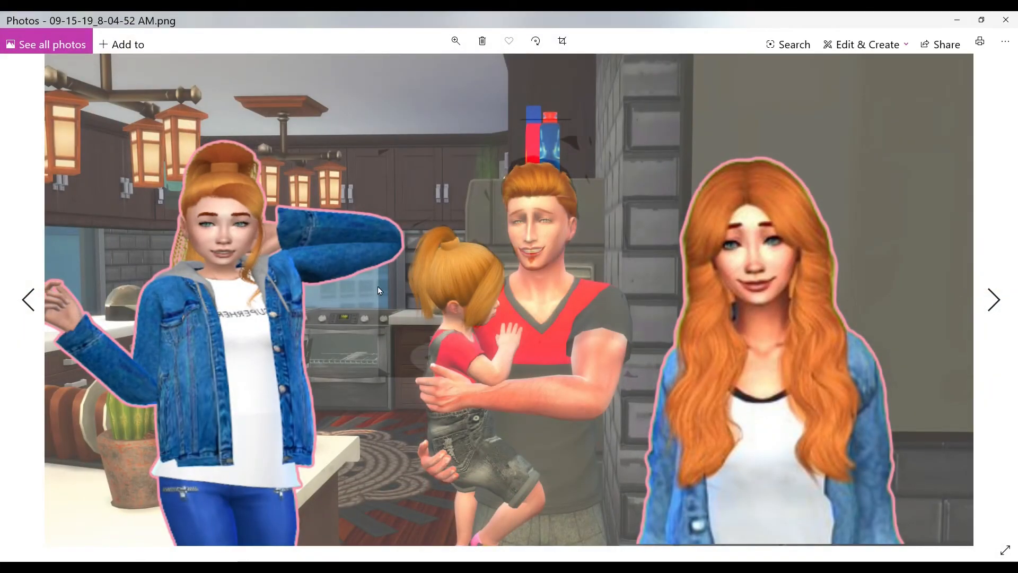
left_click(1005, 20)
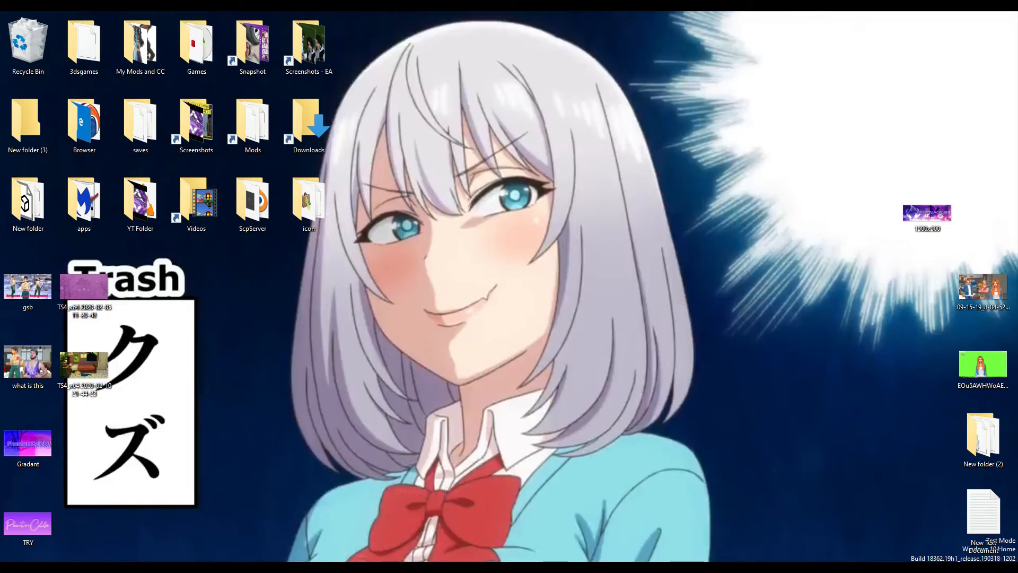